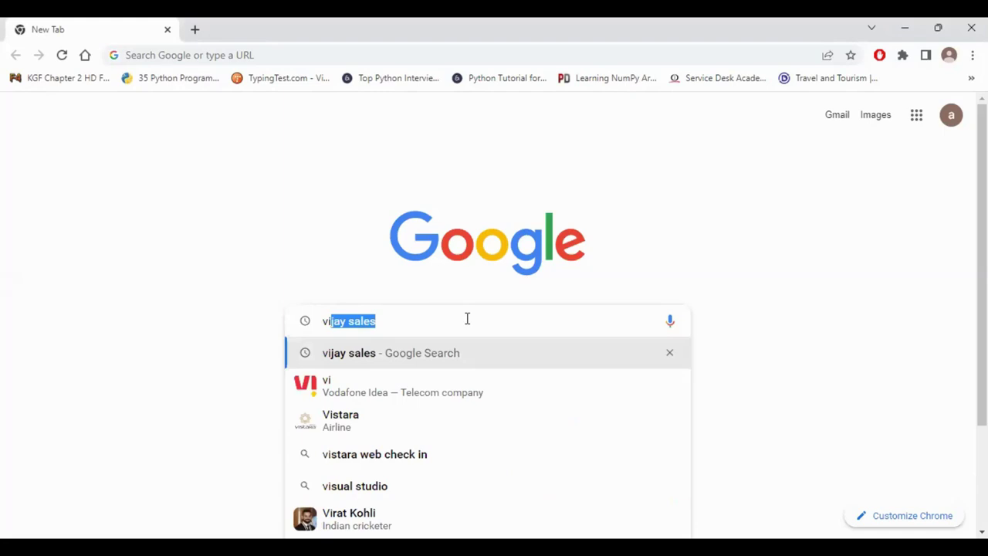
- Search Google for "vijay sales" and open the Vijay Sales online electronics store
key("Return")
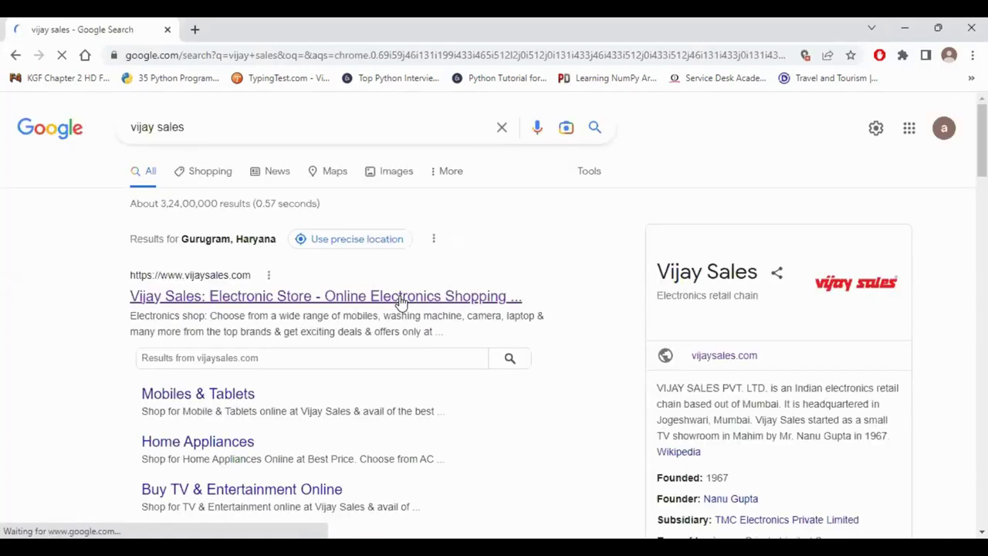
left_click(401, 298)
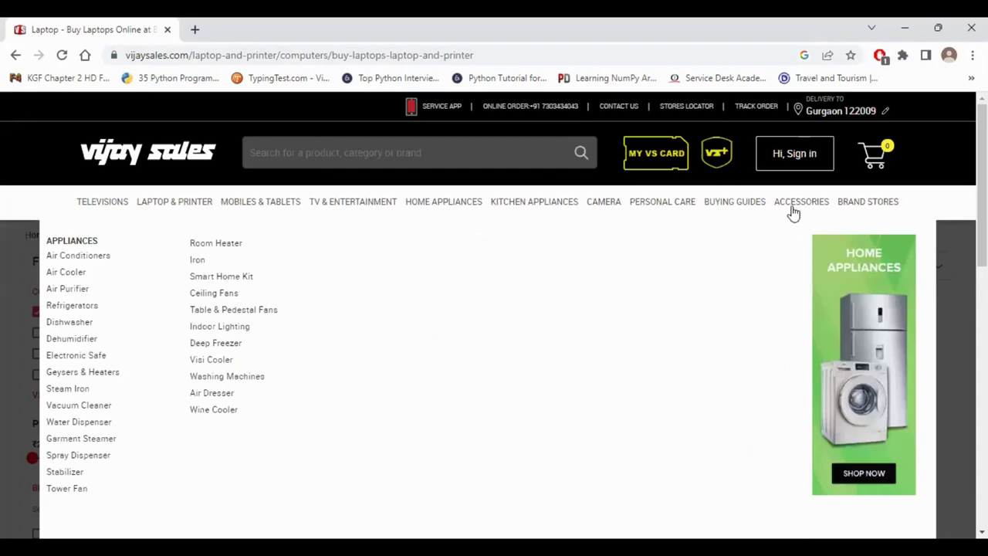
- Look through the laptop listing on the Vijay Sales site and copy the page's URL
scroll(685, 368, "down", 6)
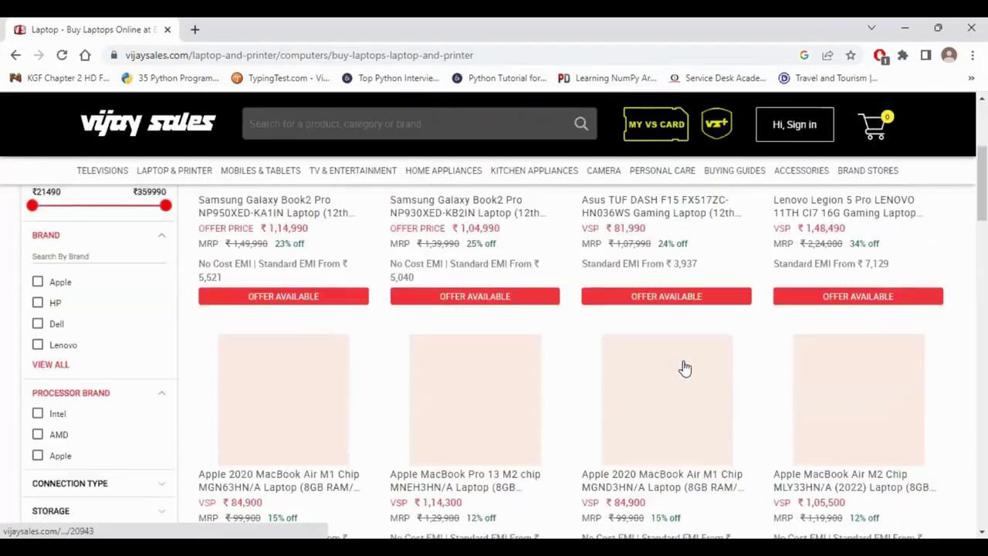
scroll(685, 368, "down", 9)
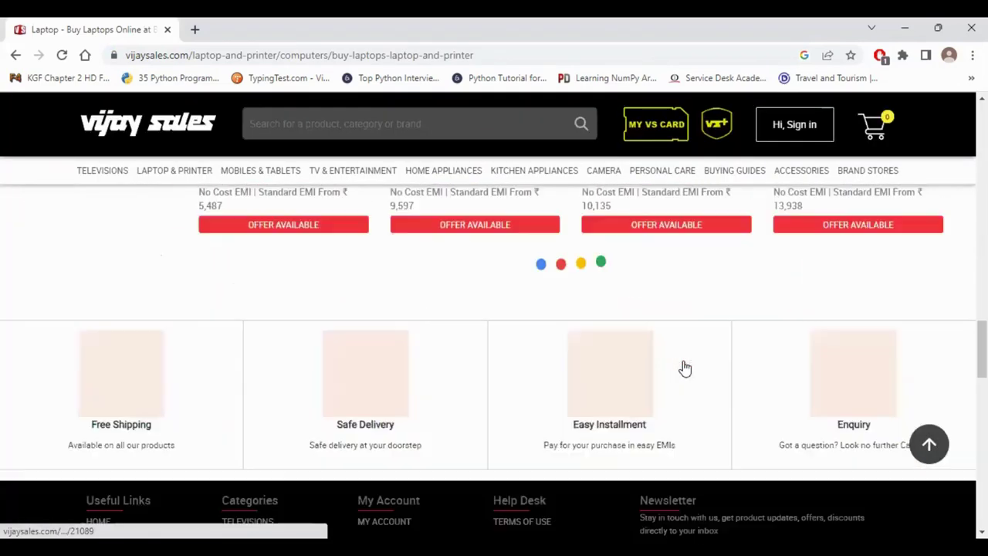
scroll(685, 368, "up", 7)
scroll(685, 368, "up", 3)
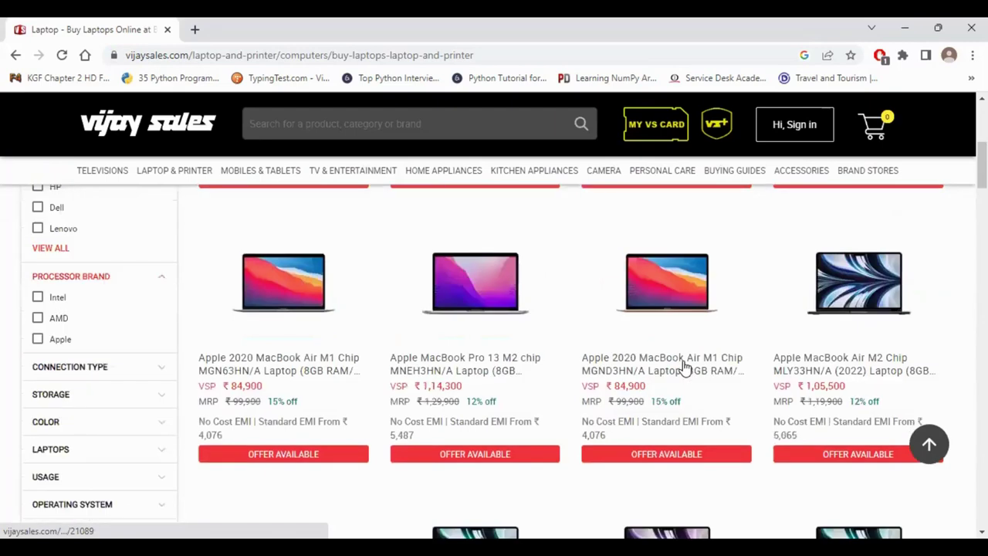
scroll(685, 368, "up", 8)
mouse_move(315, 218)
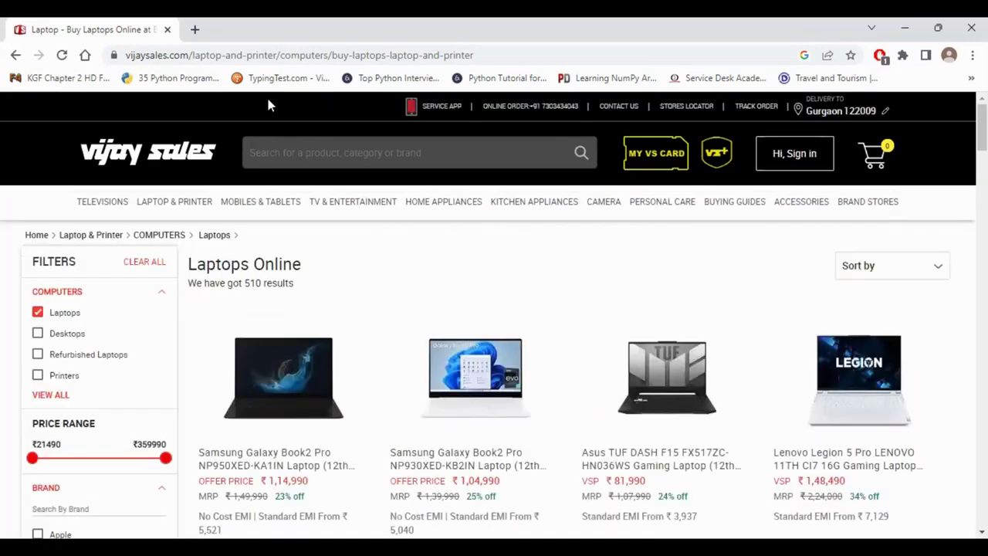
left_click(300, 57)
key("ctrl+c")
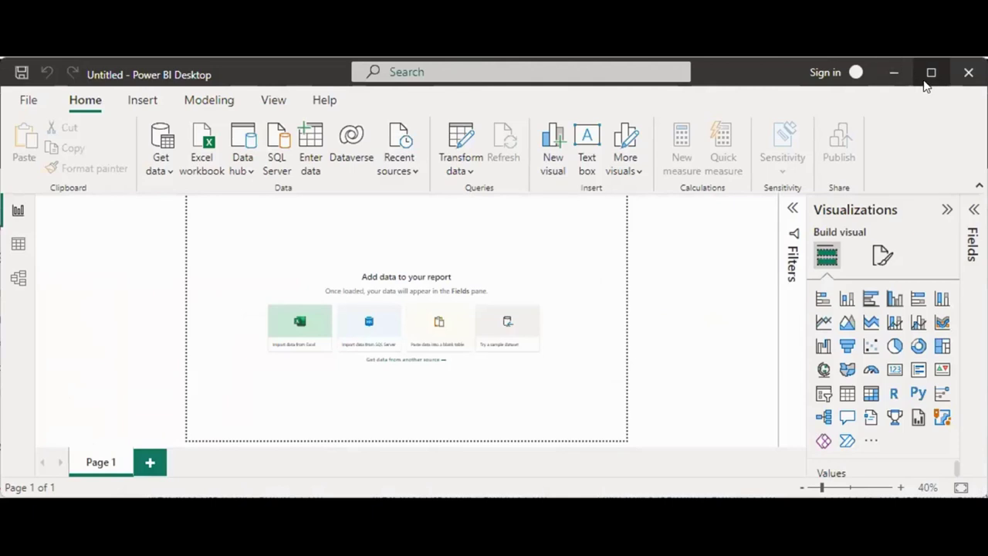
- Switch to Power BI Desktop, maximize it and connect to the copied laptop page URL as a basic Web data source
left_click(929, 74)
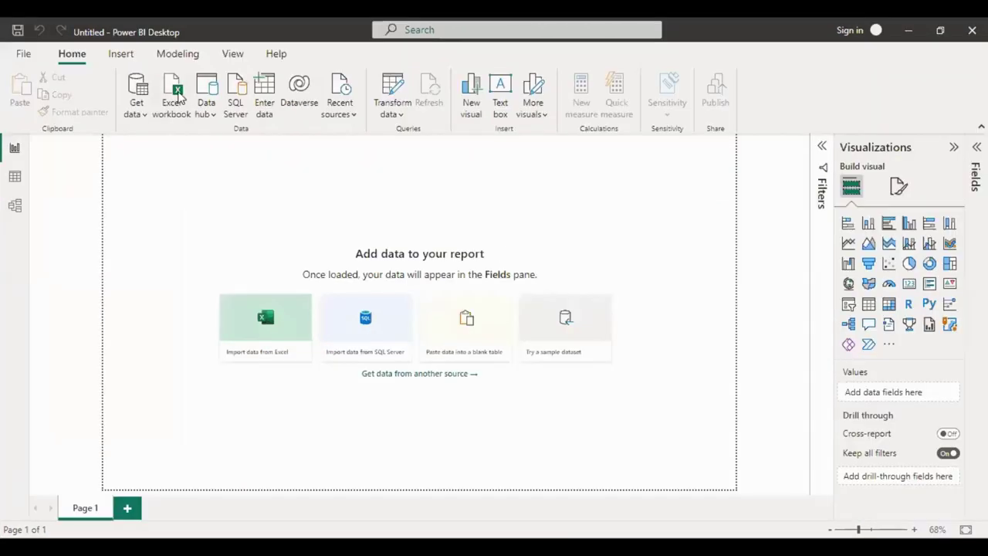
left_click(137, 114)
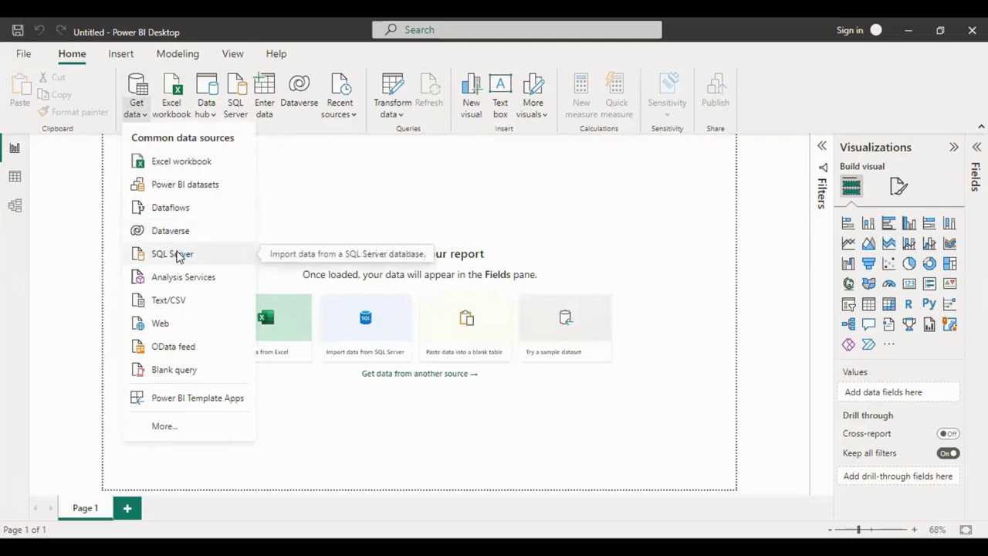
left_click(177, 324)
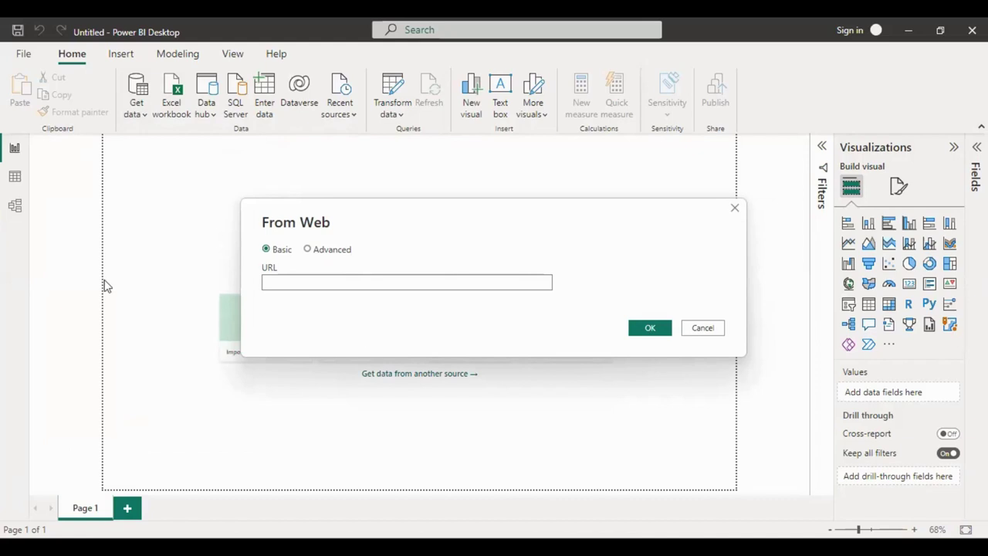
left_click(285, 282)
key("ctrl+v")
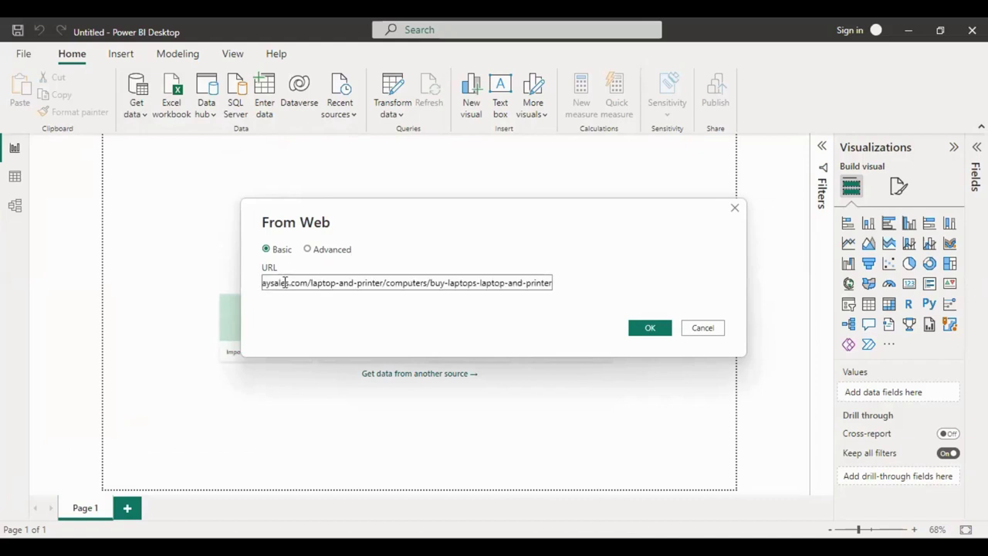
left_click(650, 328)
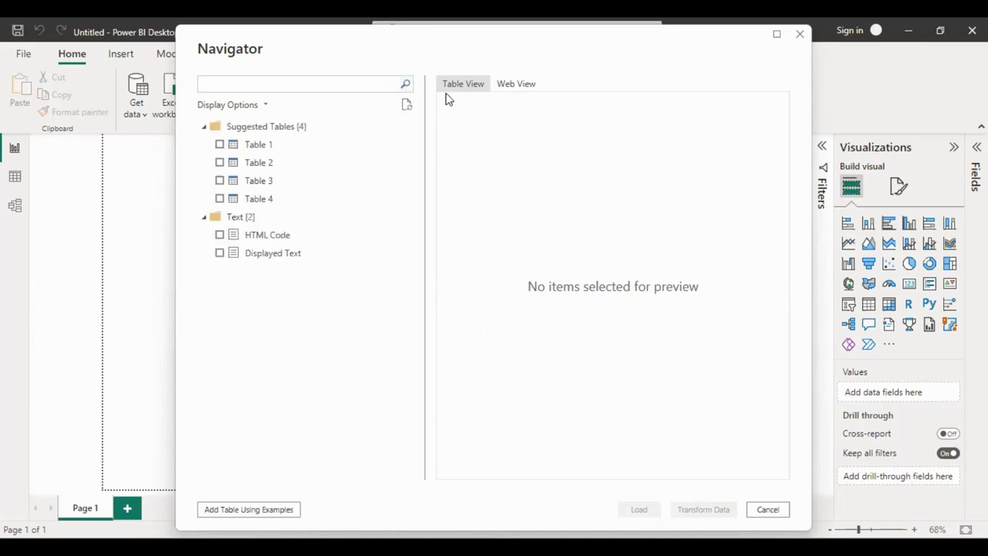
- Examine the page's web view and the previews of the suggested Tables 1 to 4, leaving none of them selected
left_click(515, 85)
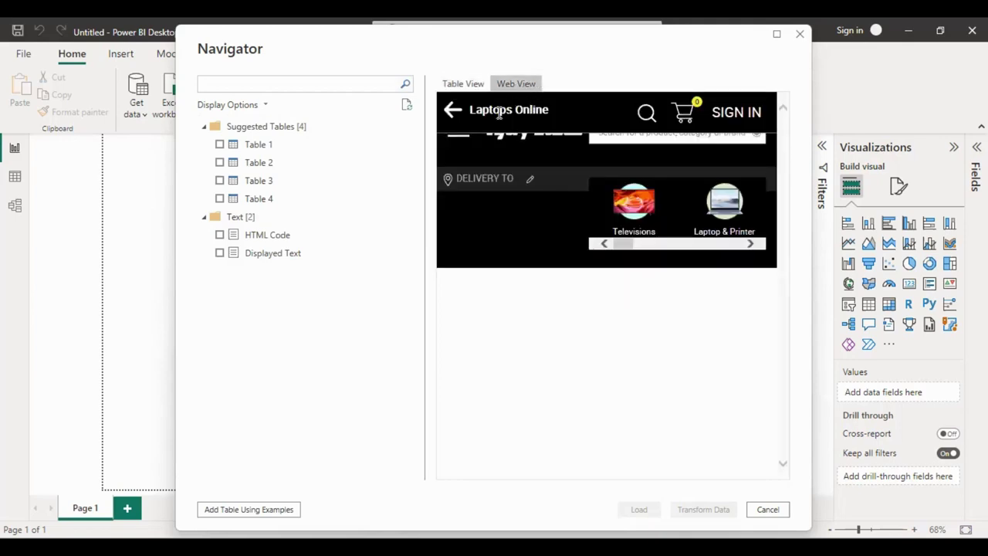
left_click(466, 85)
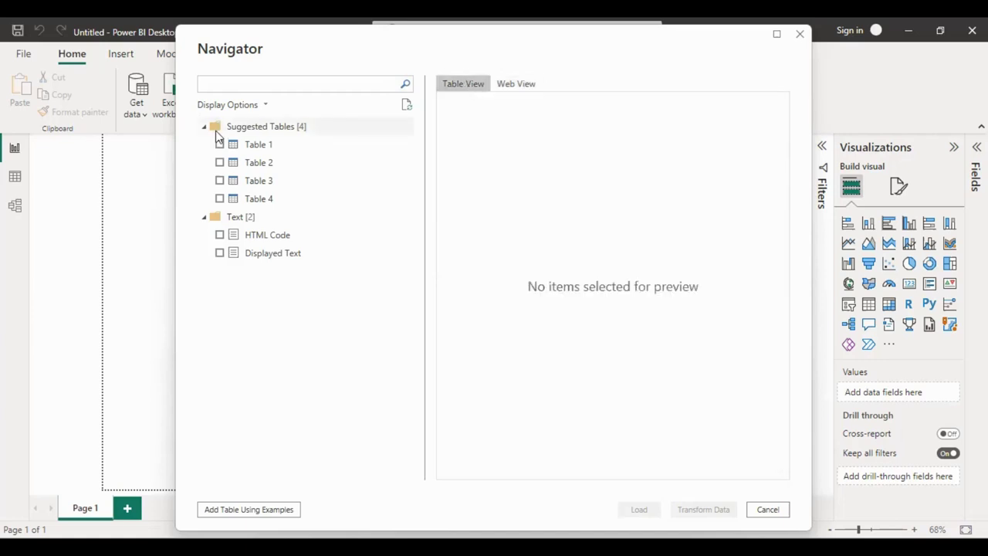
left_click(220, 145)
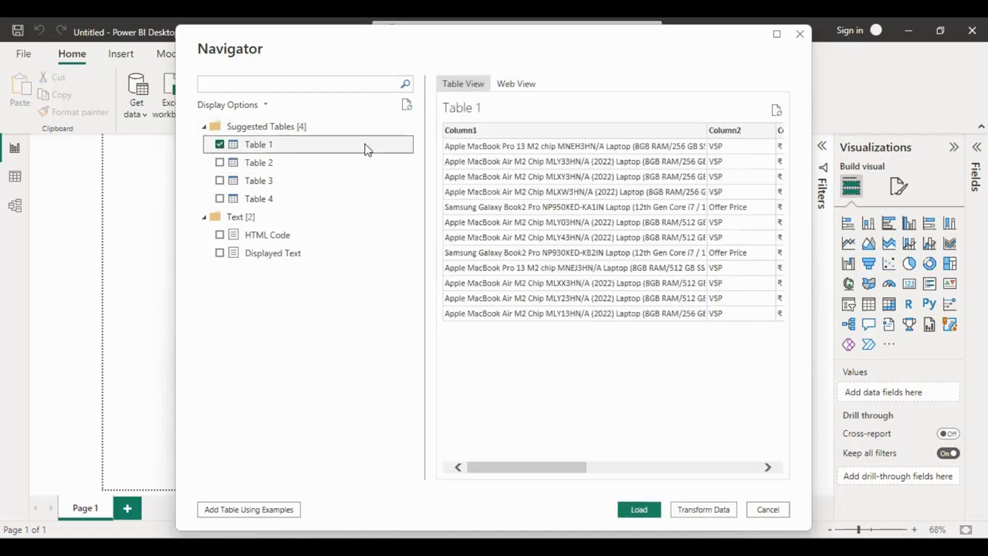
left_click(220, 163)
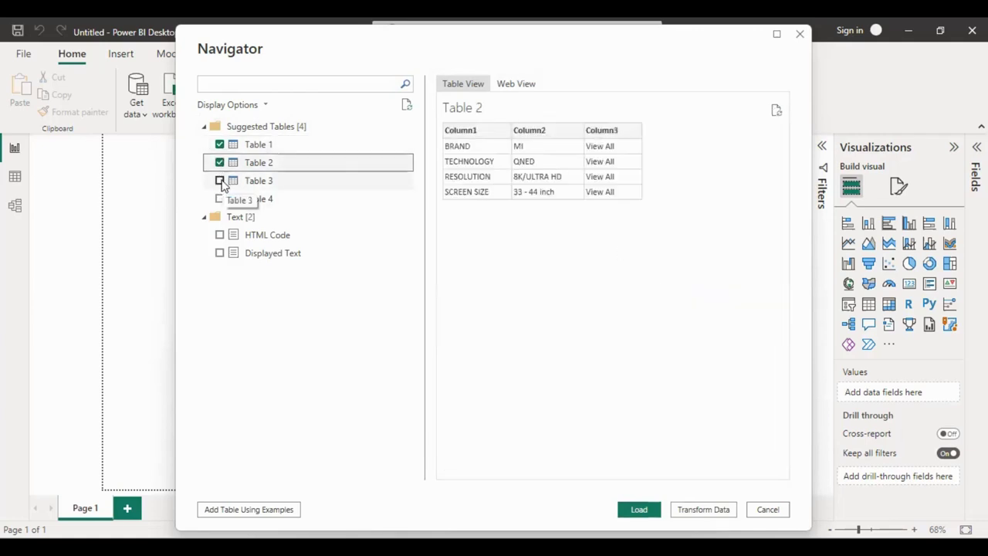
left_click(220, 181)
left_click(220, 199)
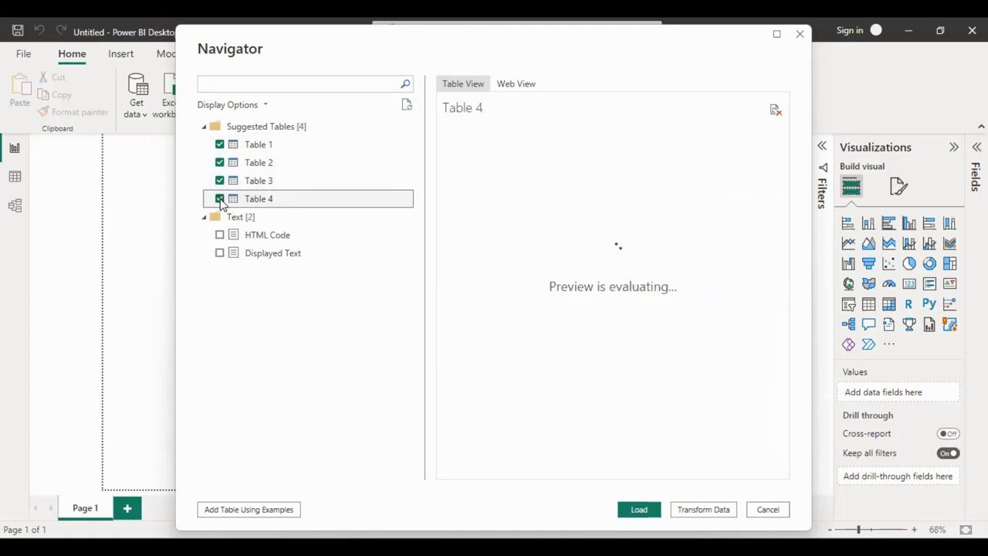
left_click(220, 199)
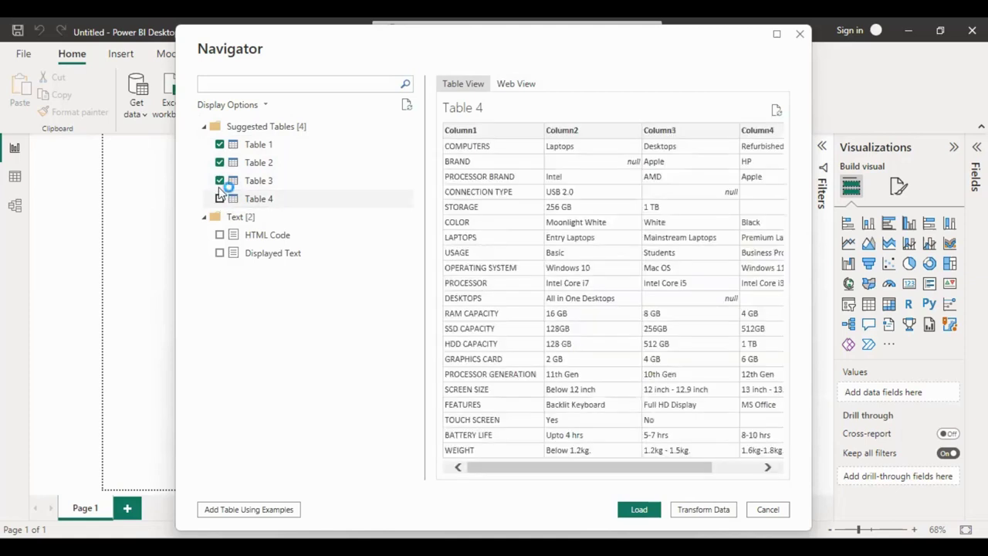
left_click(220, 181)
left_click(220, 163)
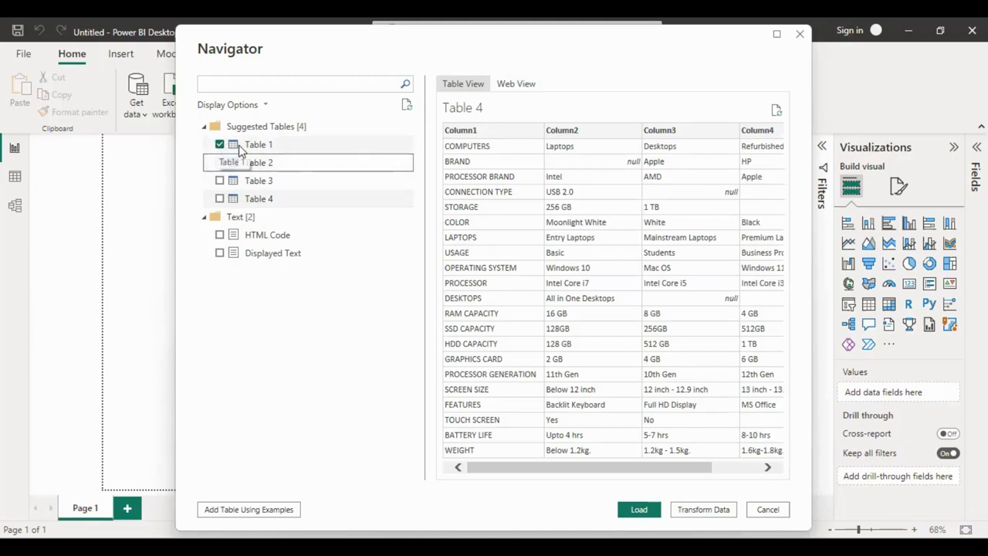
left_click(220, 144)
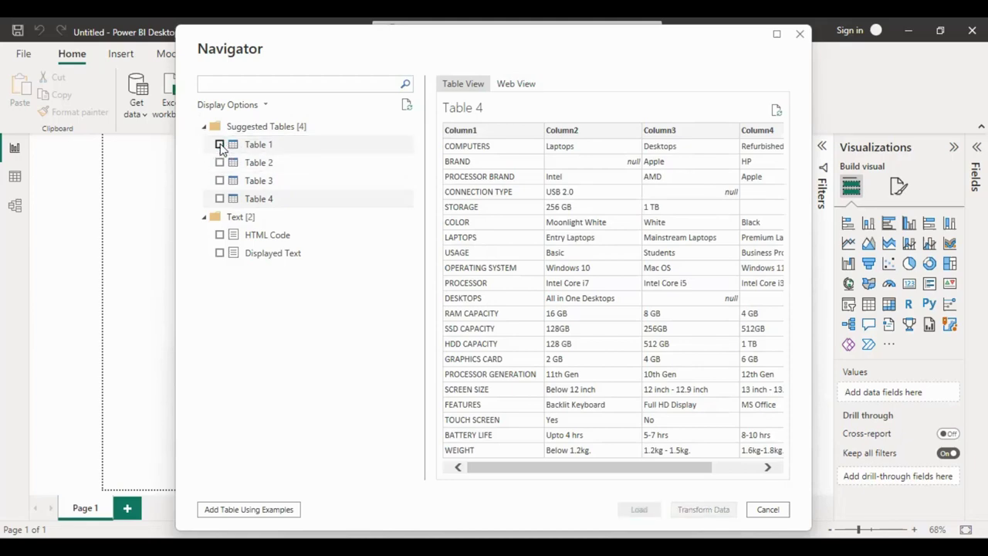
- Select Table 1 for import and review all its columns in the preview
left_click(220, 145)
scroll(712, 255, "right", 5)
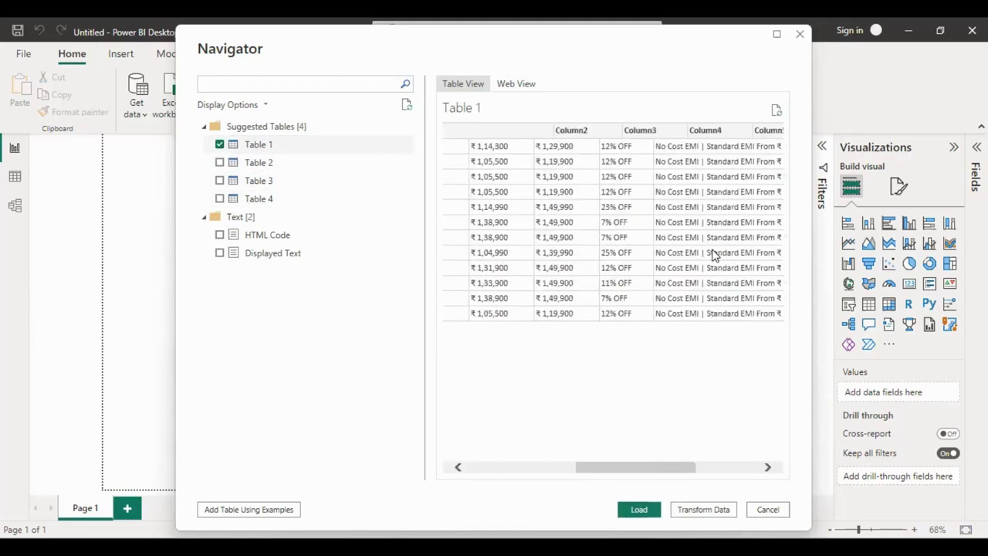
scroll(712, 255, "left", 5)
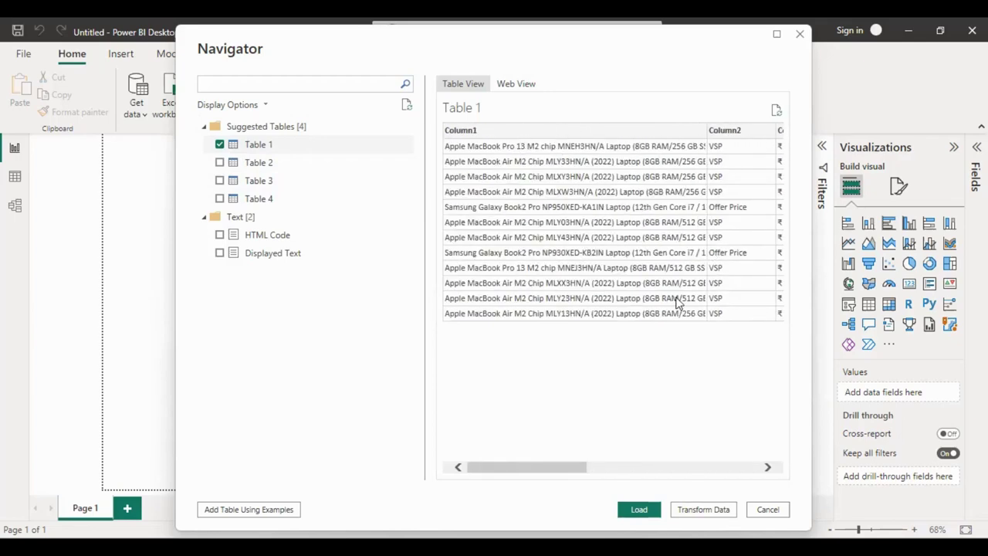
scroll(676, 304, "right", 4)
scroll(737, 267, "right", 2)
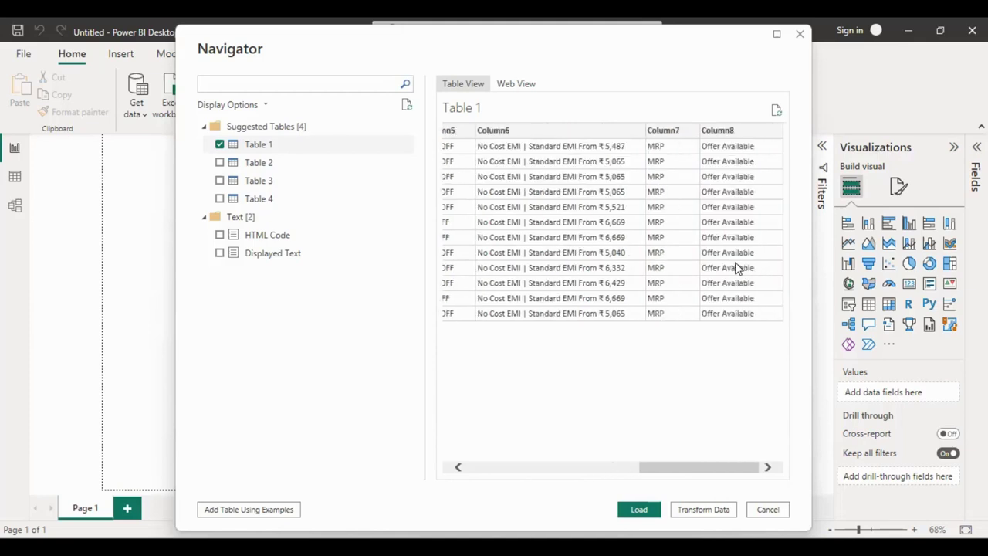
scroll(591, 258, "left", 6)
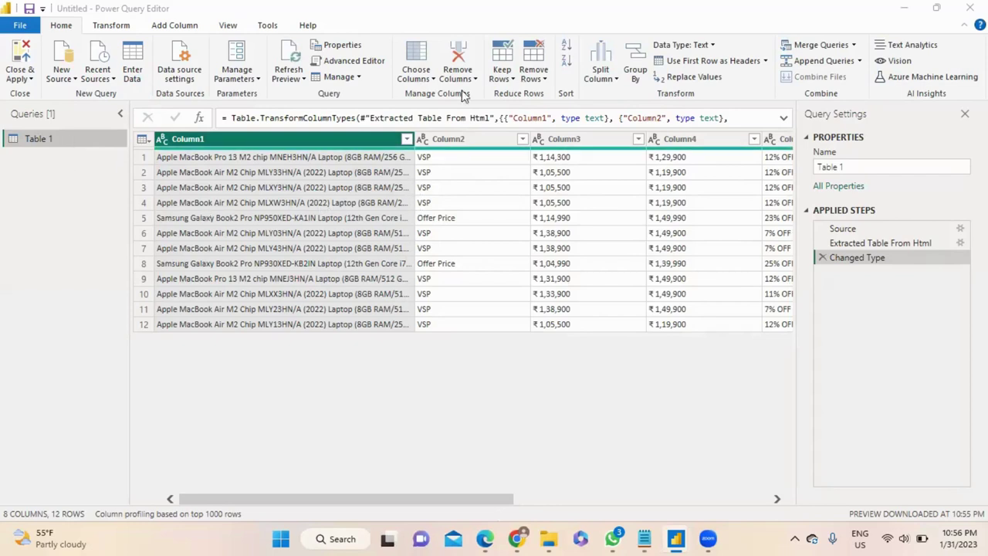
- Rename the Table 1 query as Vijay Sales
left_click(866, 164)
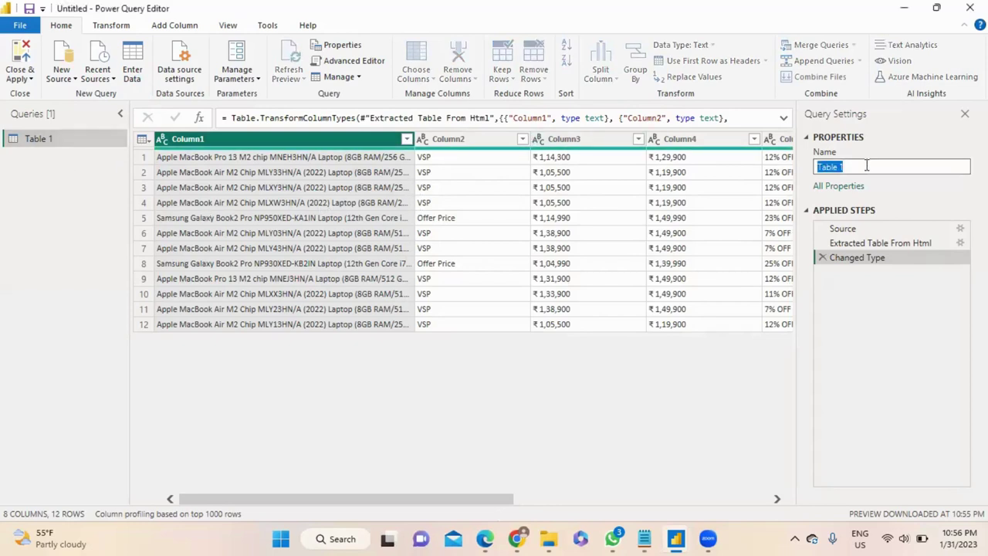
type("Vijay Sales")
key("Return")
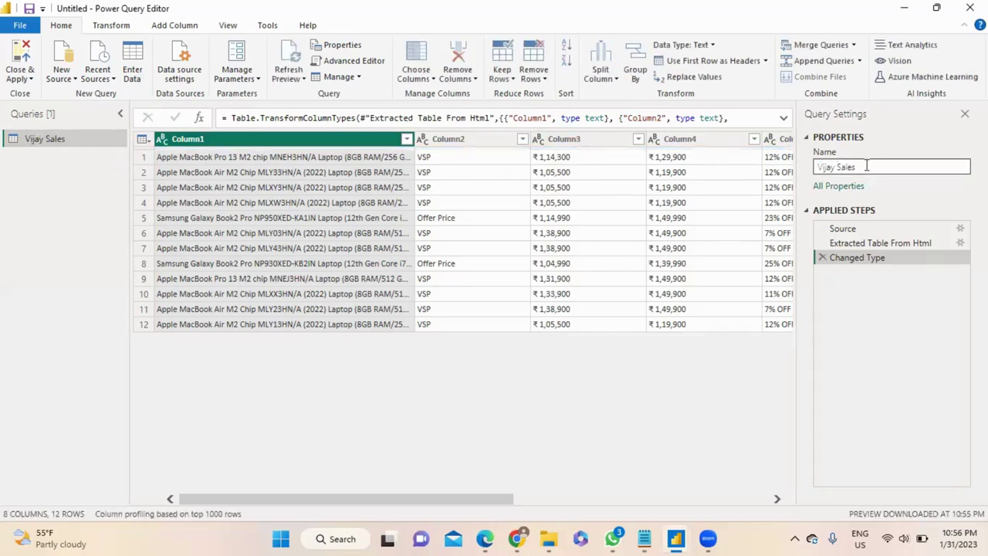
- Rename Column1, which holds the laptop models, as Laptop Name
double_click(327, 140)
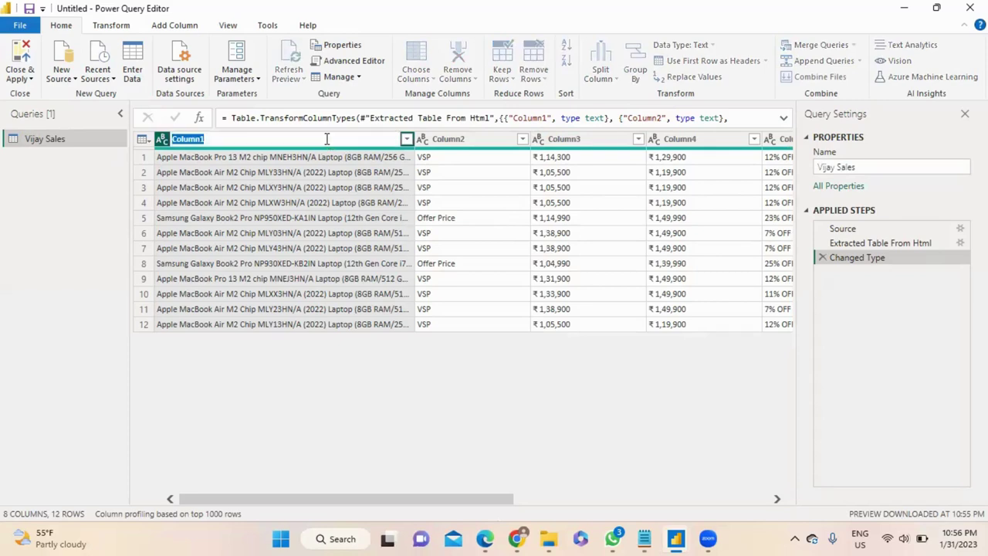
type("Laptop")
type("Name")
key("Return")
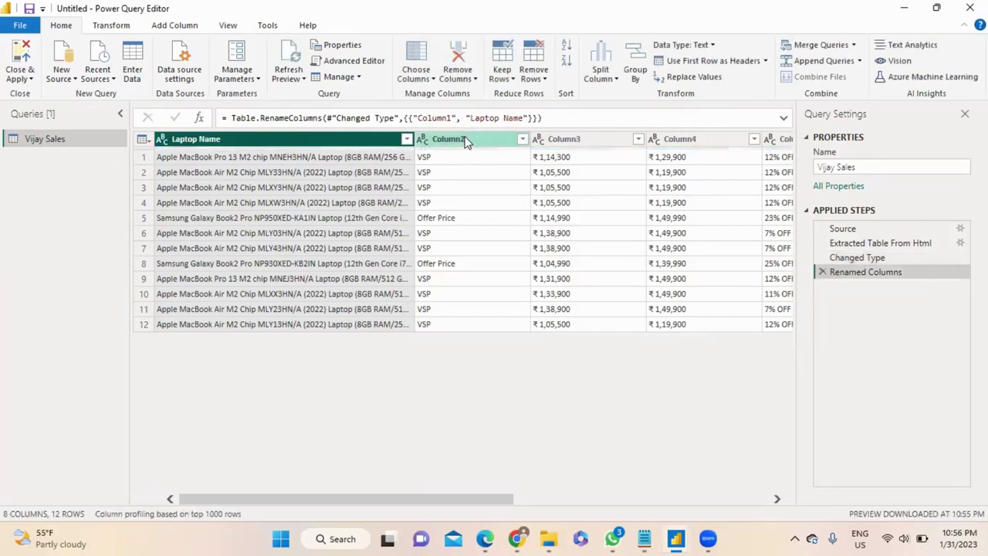
- Remove Column2, which holds the VSP and Offer Price labels, from the query
left_click(465, 140)
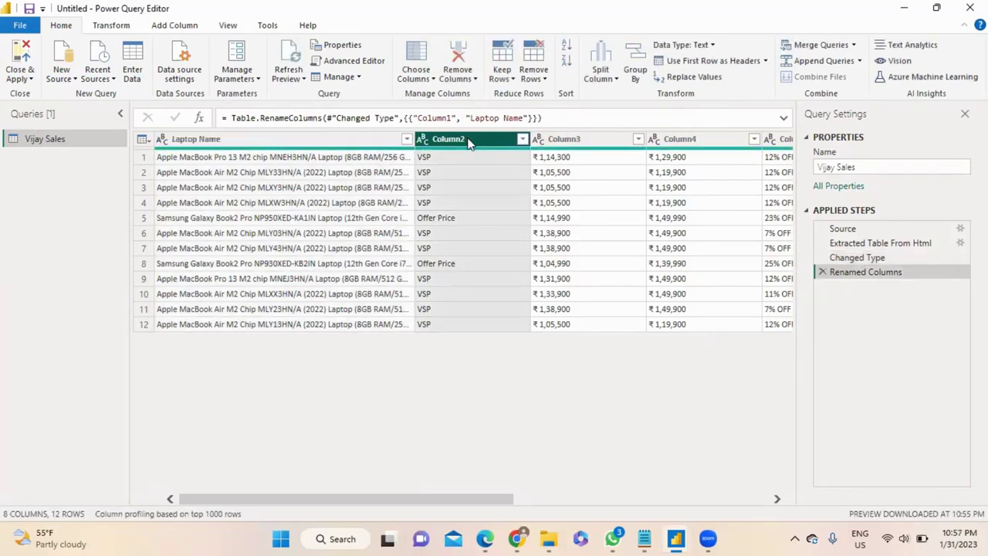
right_click(468, 144)
left_click(530, 163)
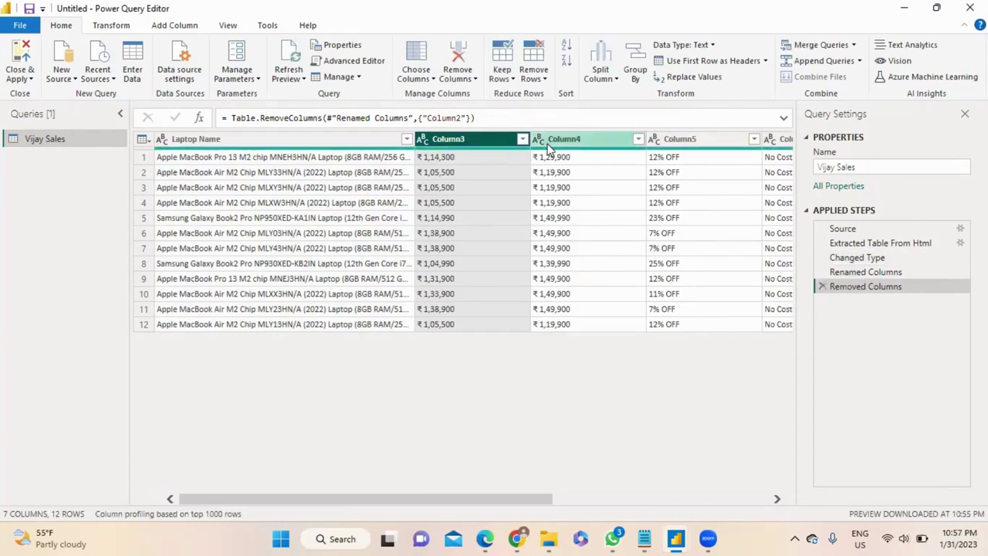
- Rename Column3 as Discount Price and Column4 as First Price
double_click(481, 137)
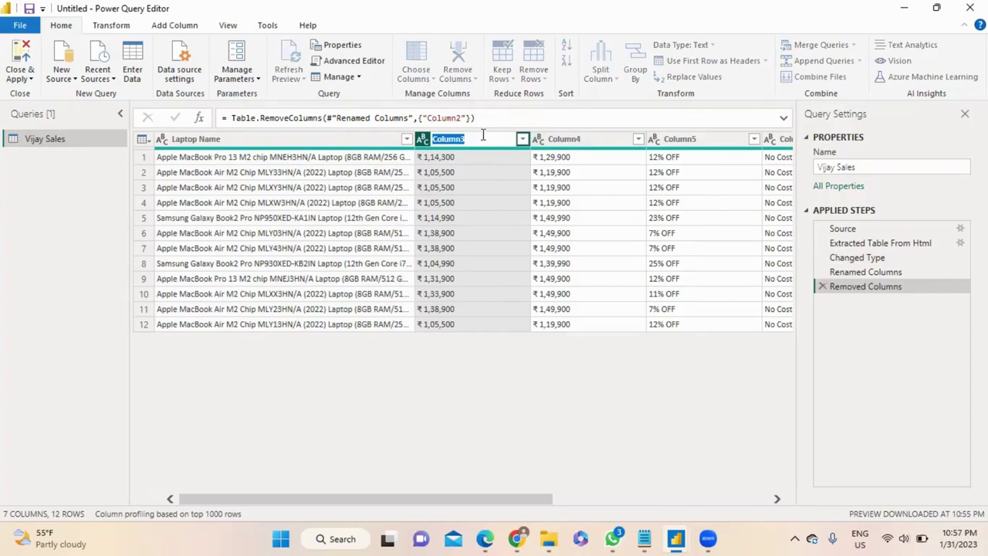
type("Discount Price")
key("Return")
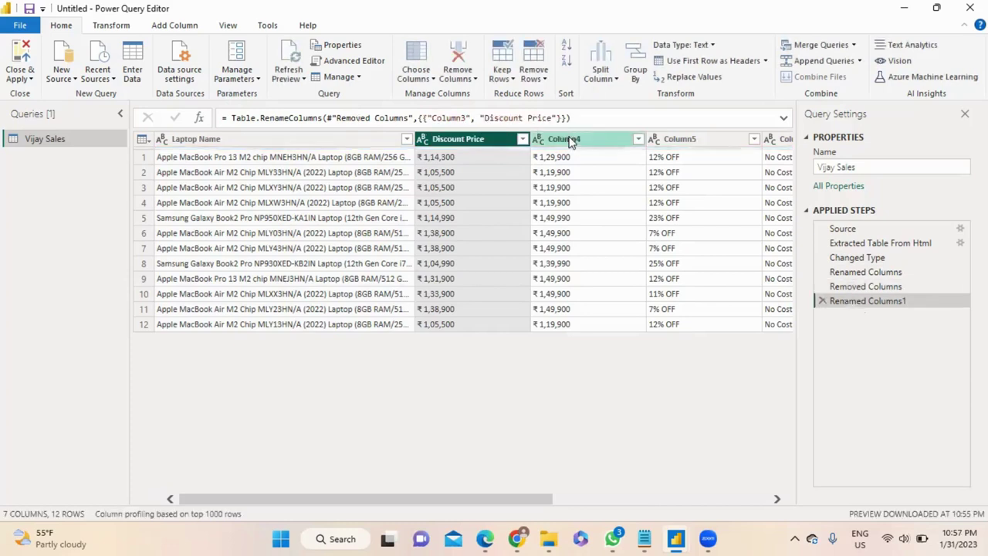
double_click(570, 139)
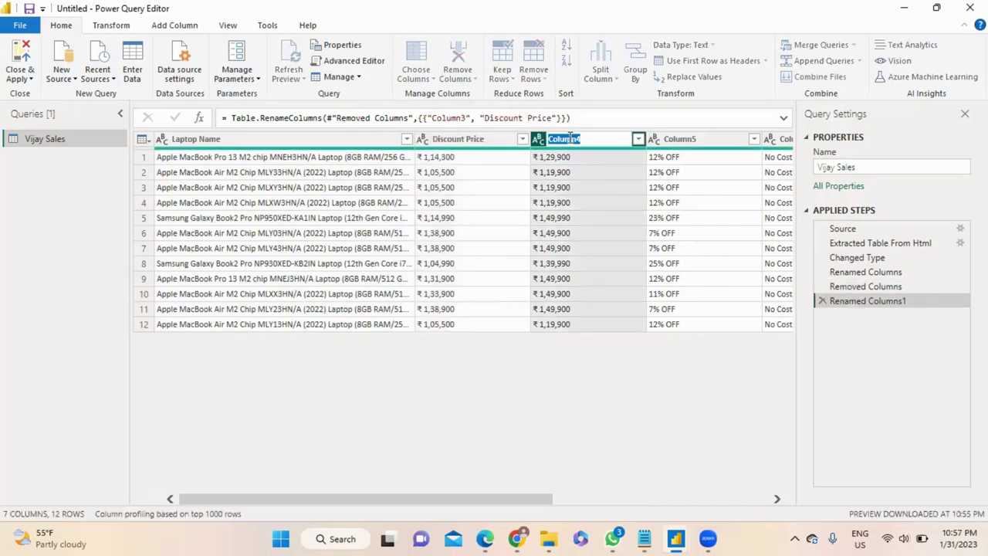
type("First Price")
key("Return")
- Rename Column5, which holds the discount percentages, as OFF
double_click(667, 141)
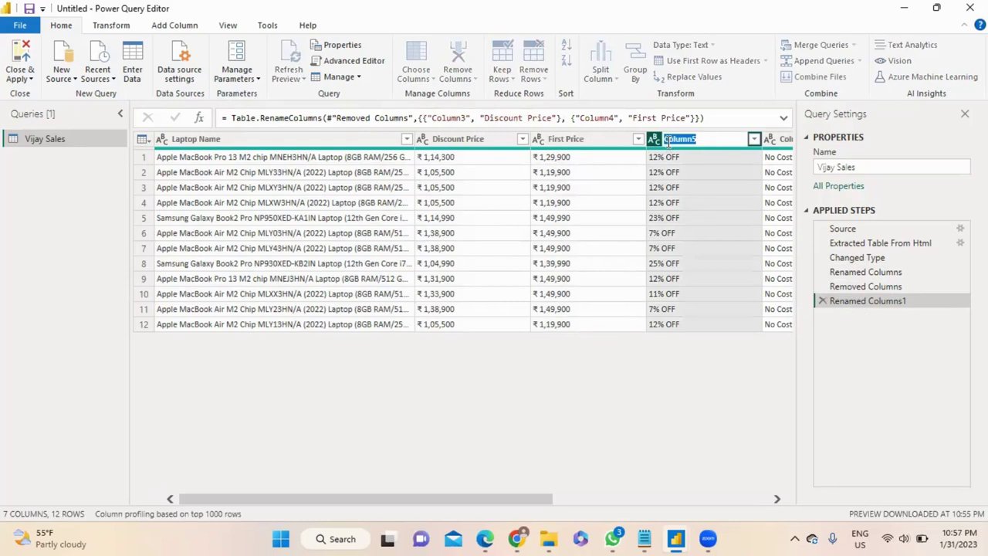
left_click(668, 140)
key("Return")
type("OFF")
key("Return")
scroll(677, 168, "right", 5)
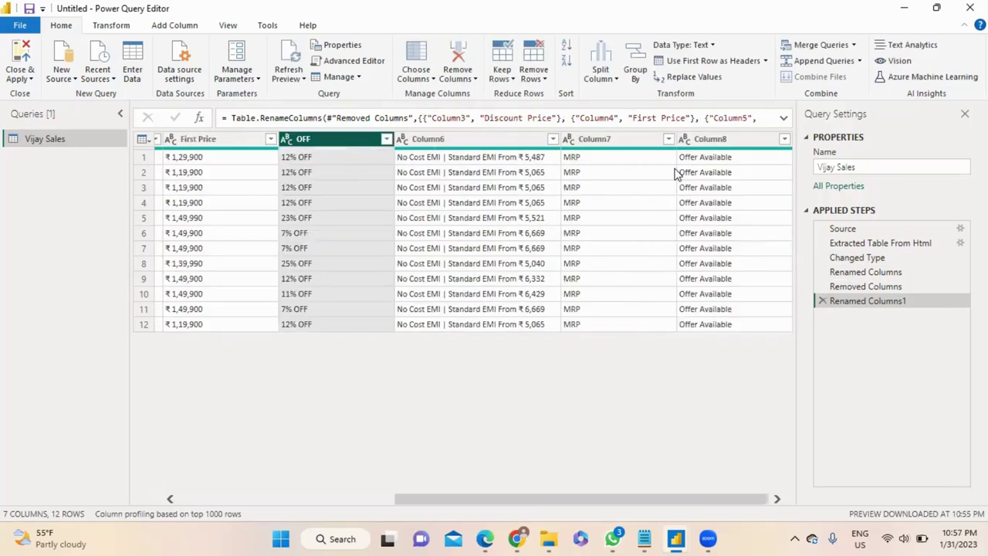
- Rename Column6, which holds the no-cost and standard EMI offers, as EMI
double_click(513, 140)
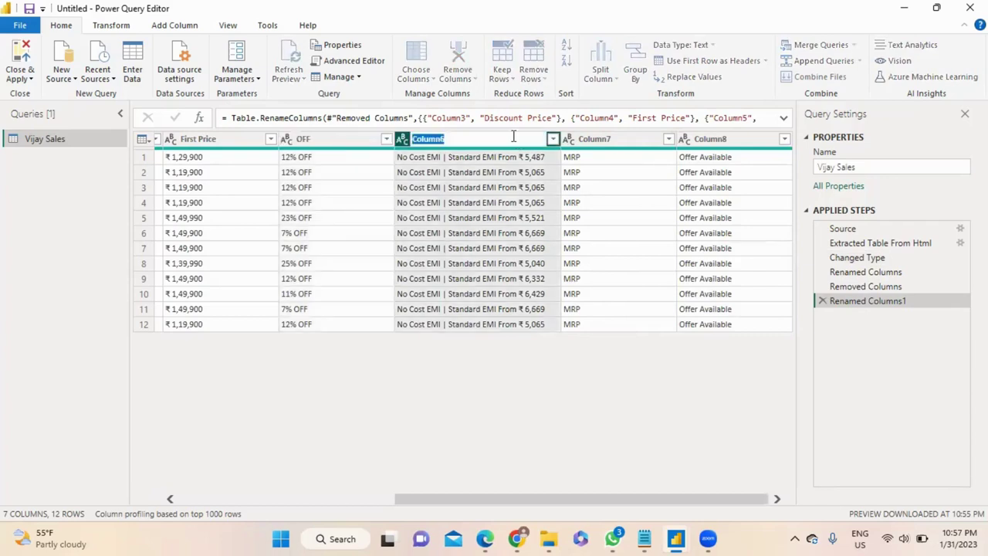
type("EMI")
key("Return")
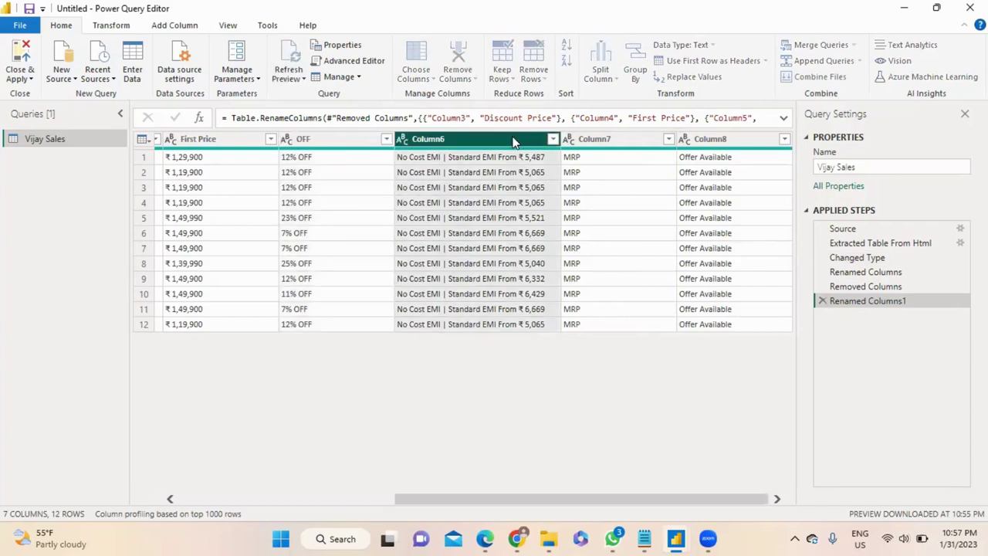
- Remove Column7 and Column8, which hold the MRP and Offer Available labels, from the query
left_click(610, 143)
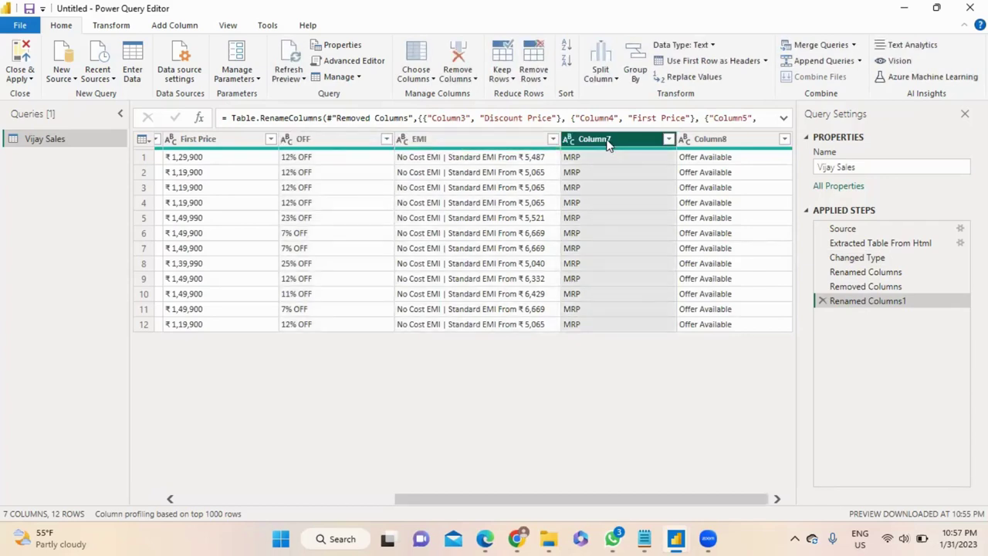
right_click(608, 146)
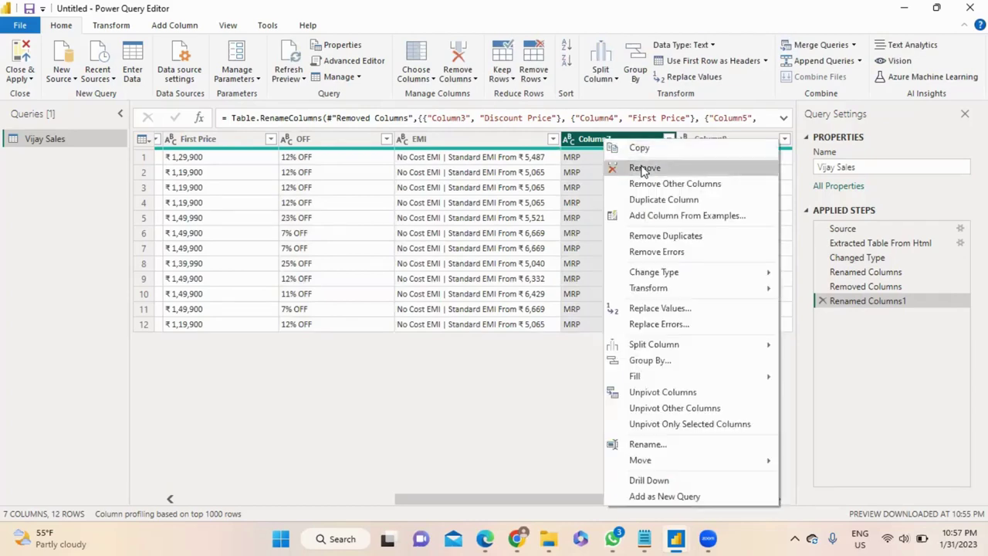
left_click(643, 168)
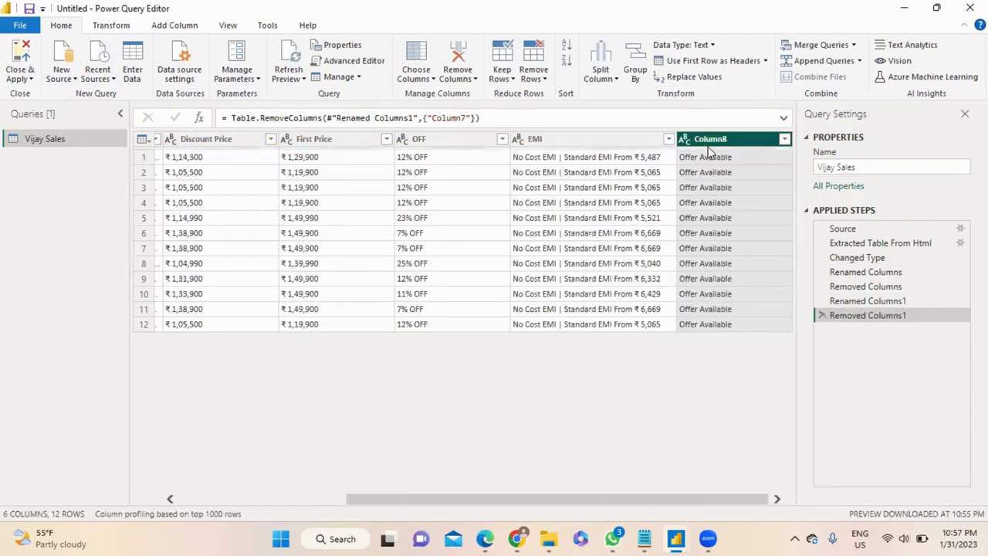
right_click(710, 147)
left_click(728, 175)
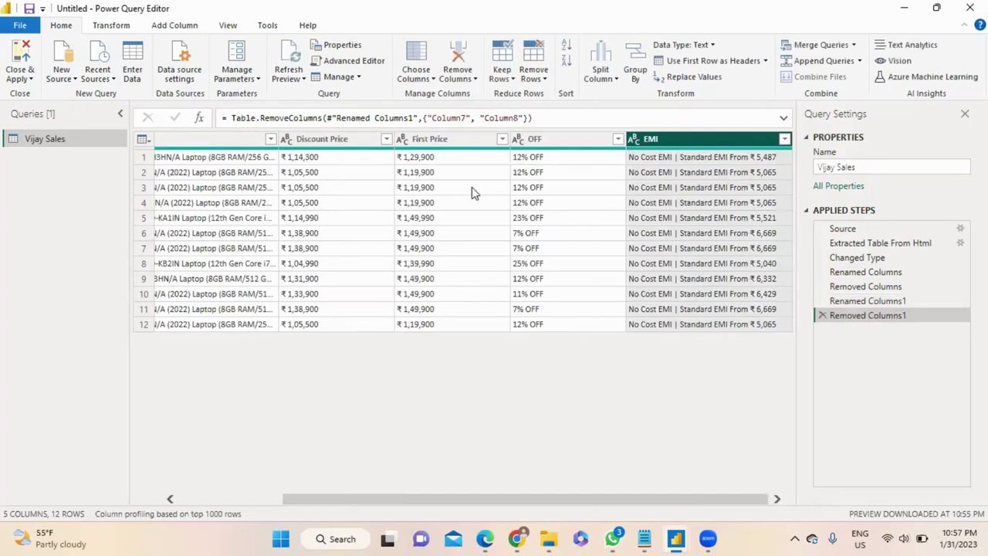
- Close the query editor with its changes applied and expand the Vijay Sales table to list its fields
left_click(168, 161)
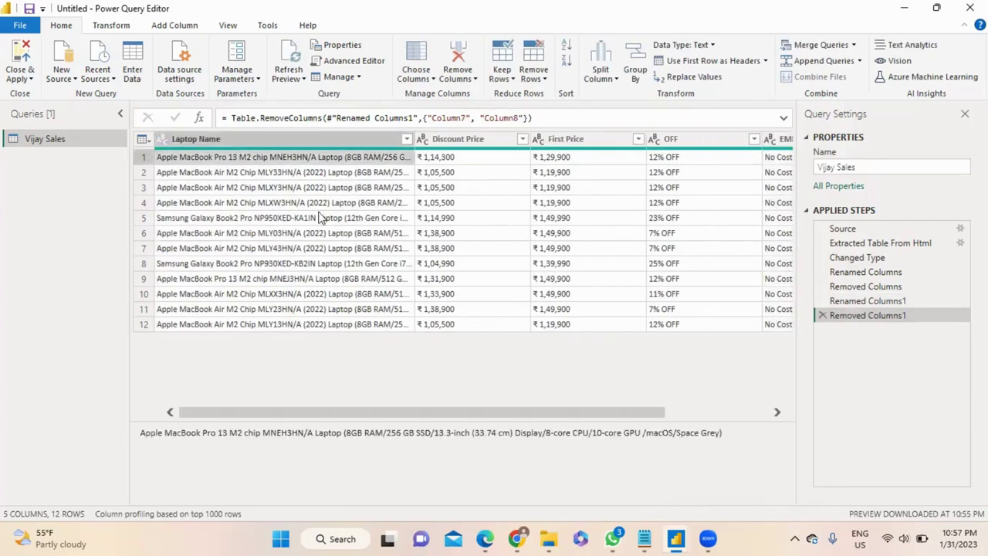
left_click(29, 80)
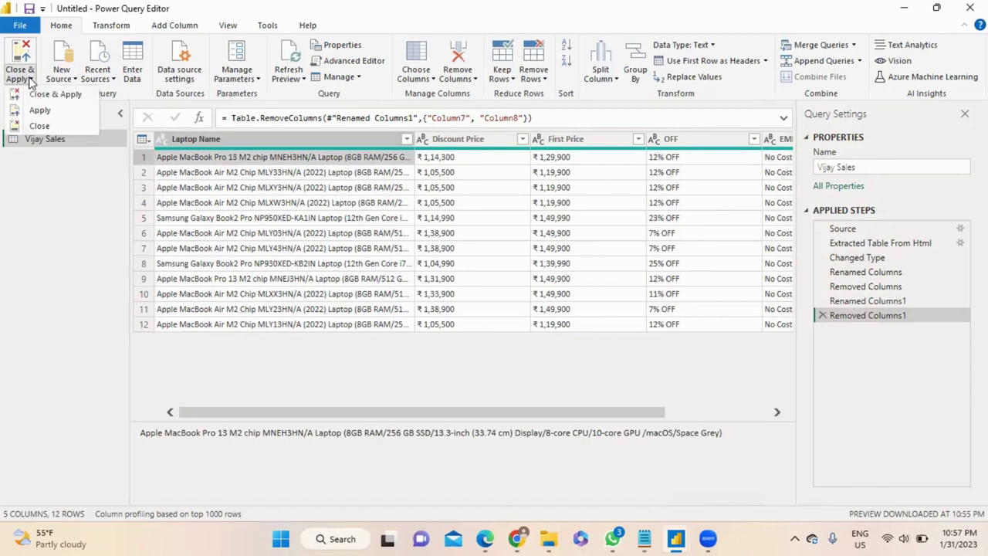
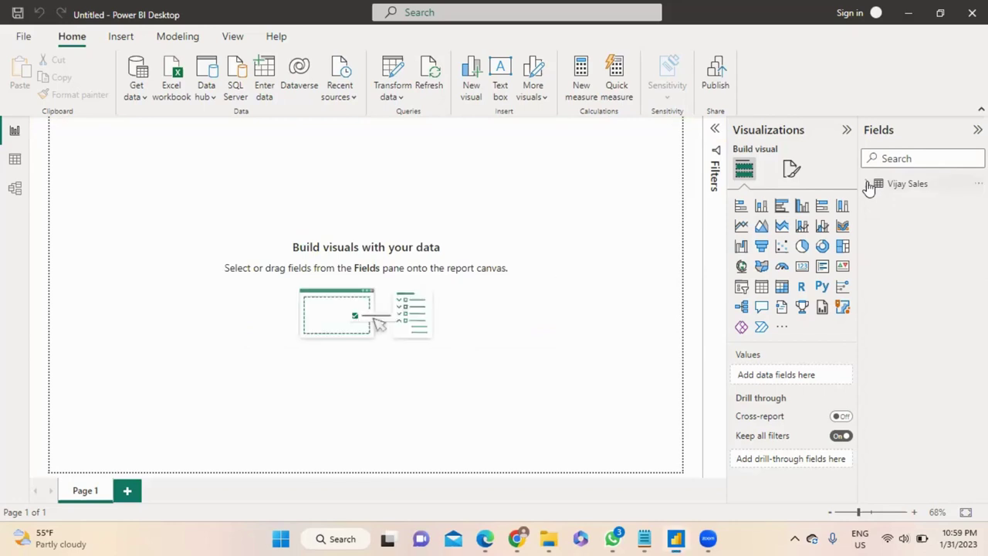
left_click(895, 188)
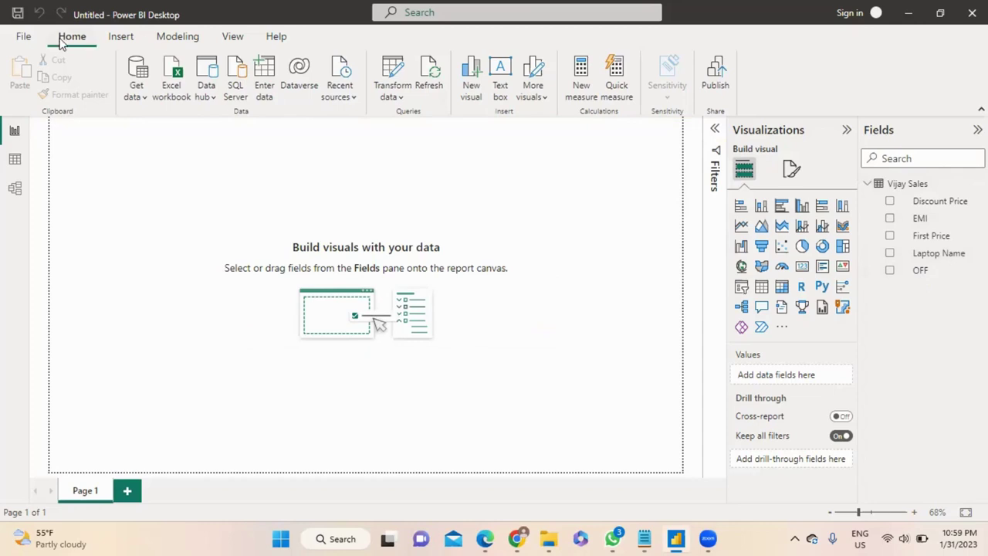
- Insert a text box, stretch it into a wide banner, and enter the title VIJAY SALES NO. 1 ELECTRONIC
left_click(502, 81)
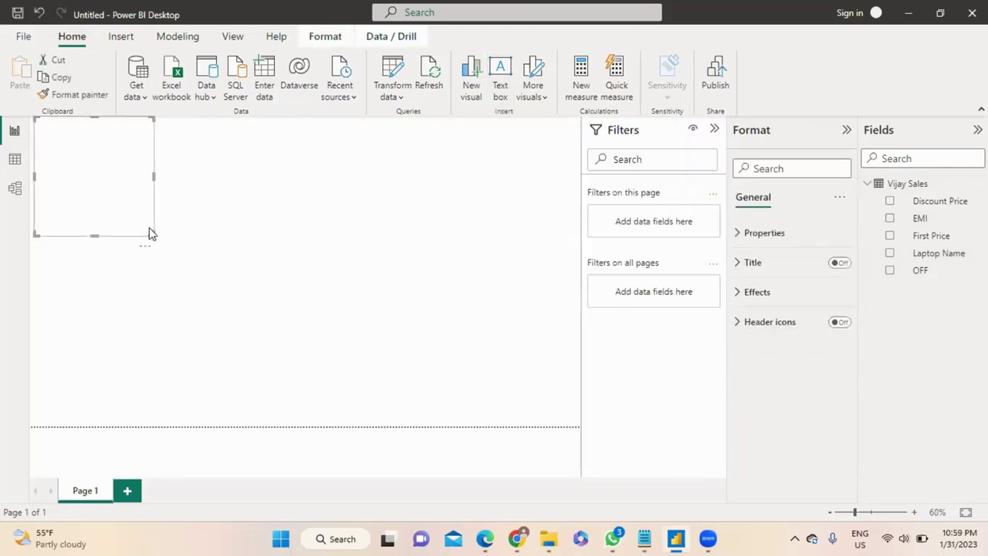
left_click_drag(153, 233, 299, 173)
left_click(136, 147)
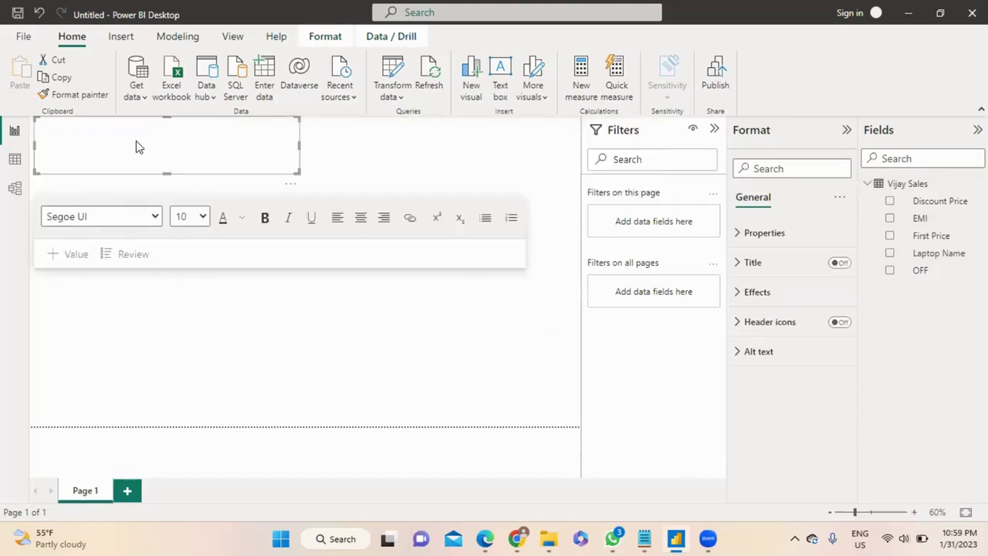
type("Vijay SALES NO")
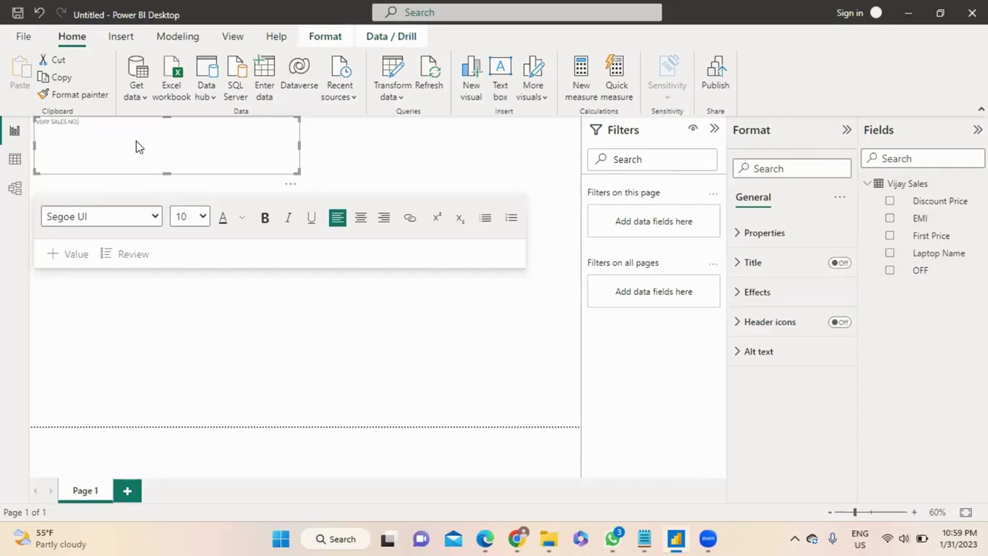
type(". 1 ELECTRONIC")
- Format the whole title text as 32-point bold in dark red #a1343c
key("ctrl+a")
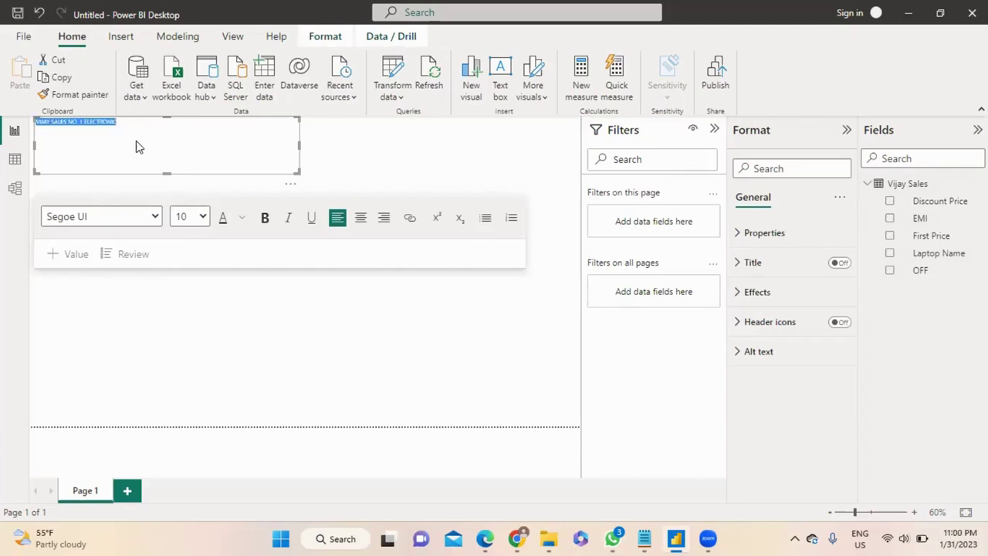
left_click(200, 219)
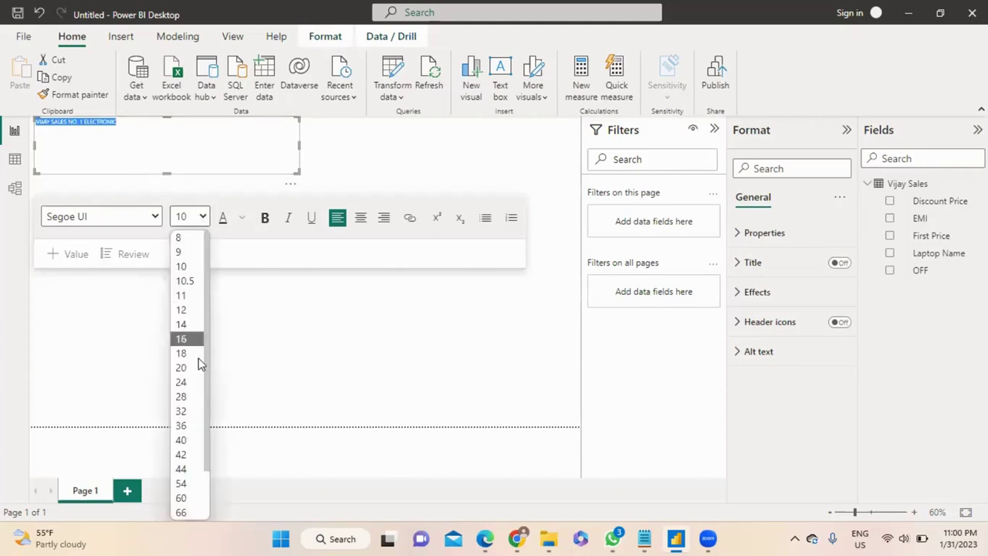
left_click(191, 410)
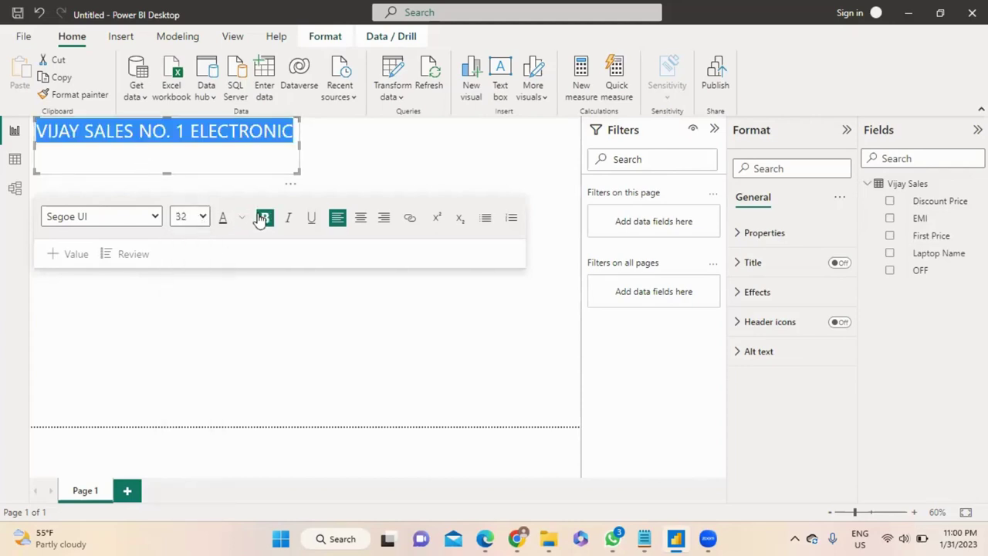
left_click(265, 218)
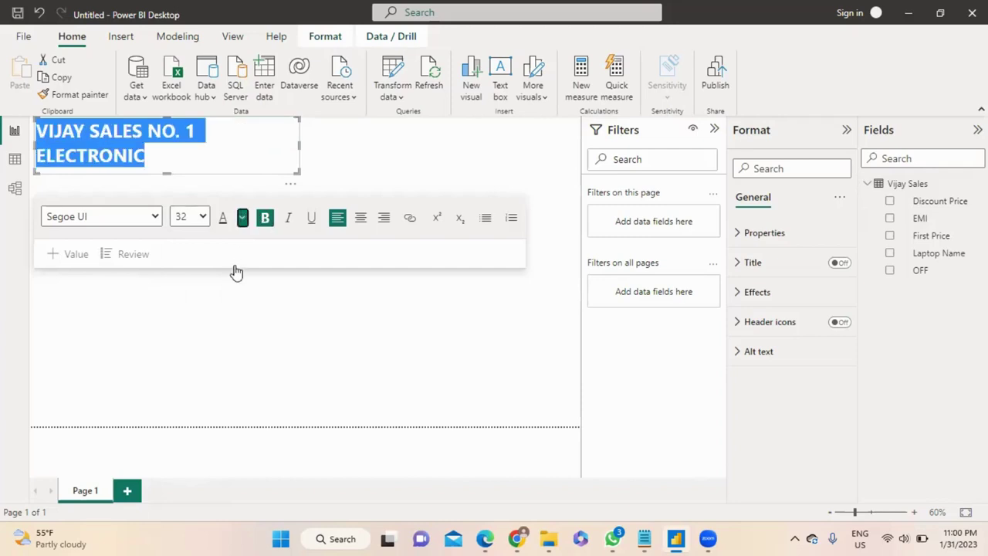
left_click(243, 218)
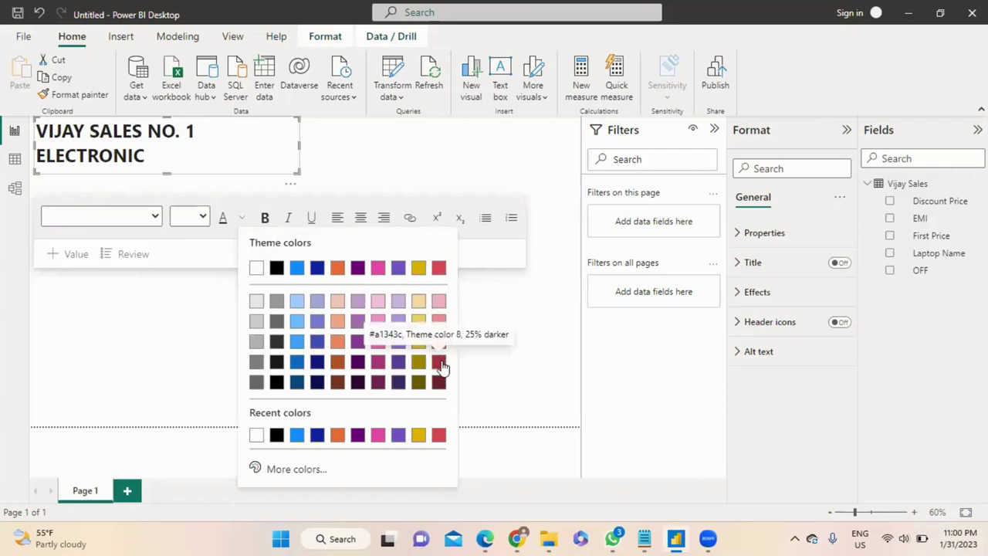
key("Escape")
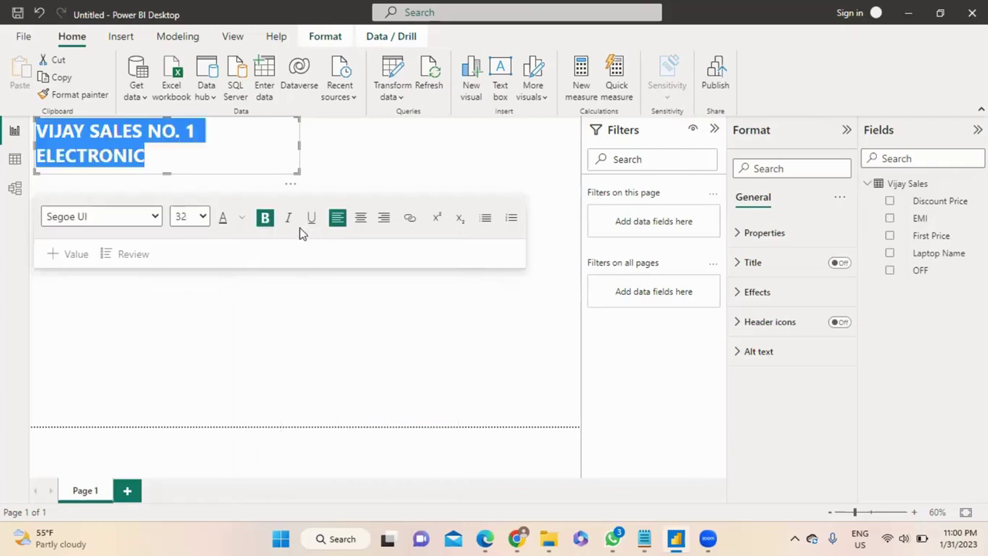
- Resize the title text box to fit its text on one line and centre it near the report page's upper edge
left_click(350, 148)
left_click_drag(349, 148, 353, 147)
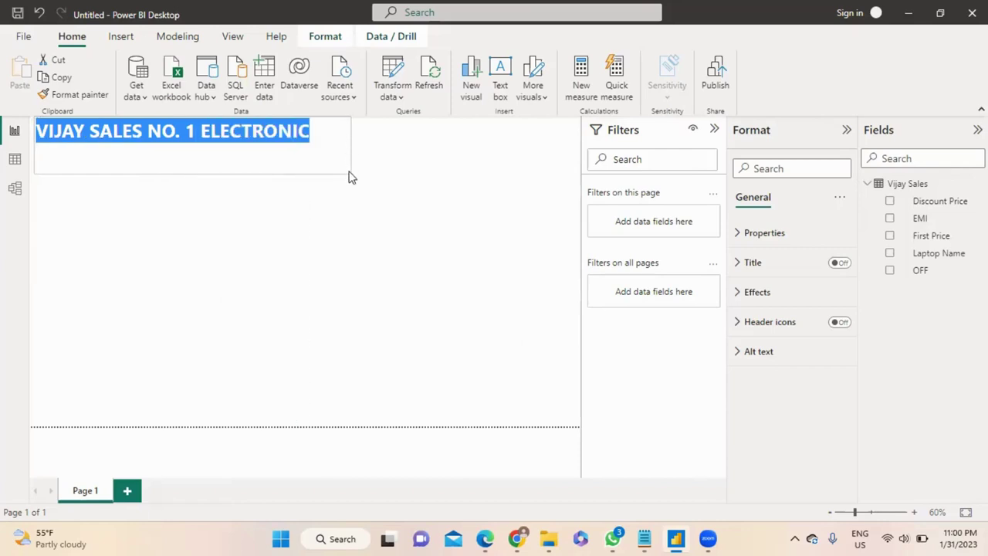
left_click(347, 172)
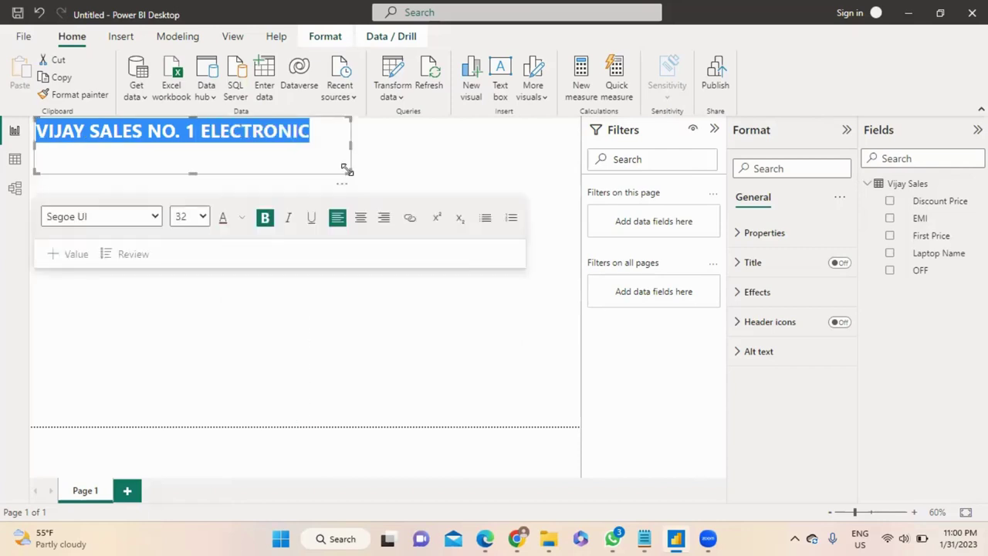
left_click_drag(347, 172, 388, 203)
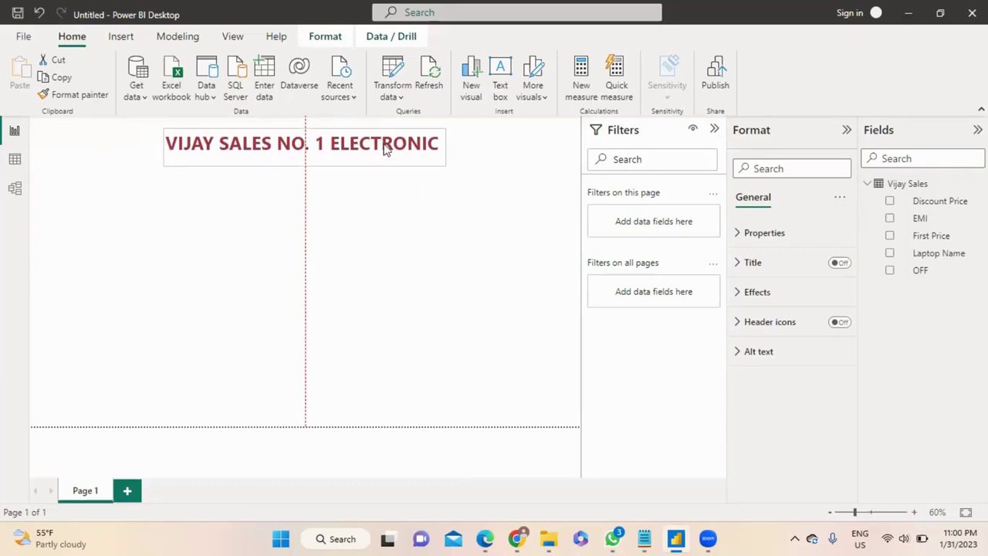
left_click(337, 216)
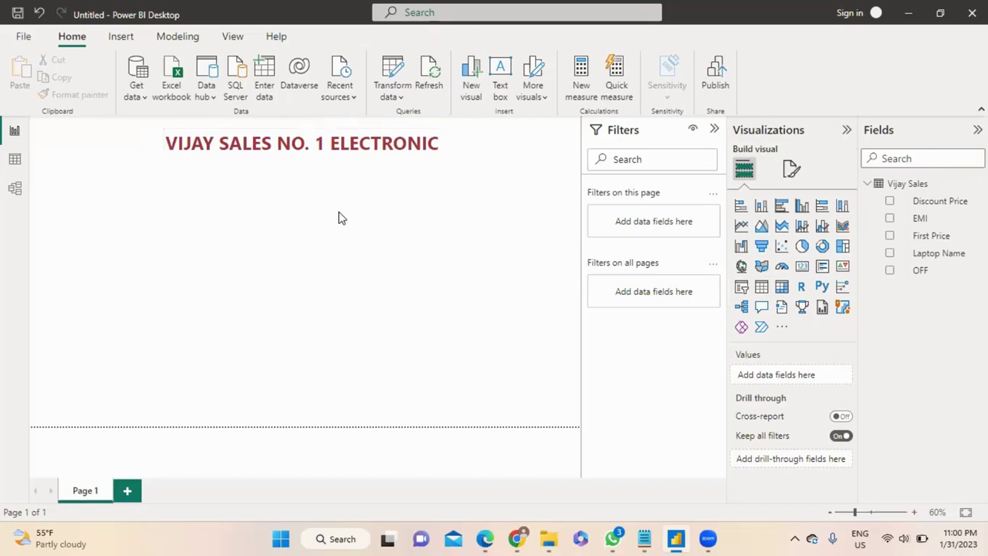
- Add a card visual, place it at the page's left edge just below the title, and shrink it to a small rectangle
left_click(802, 268)
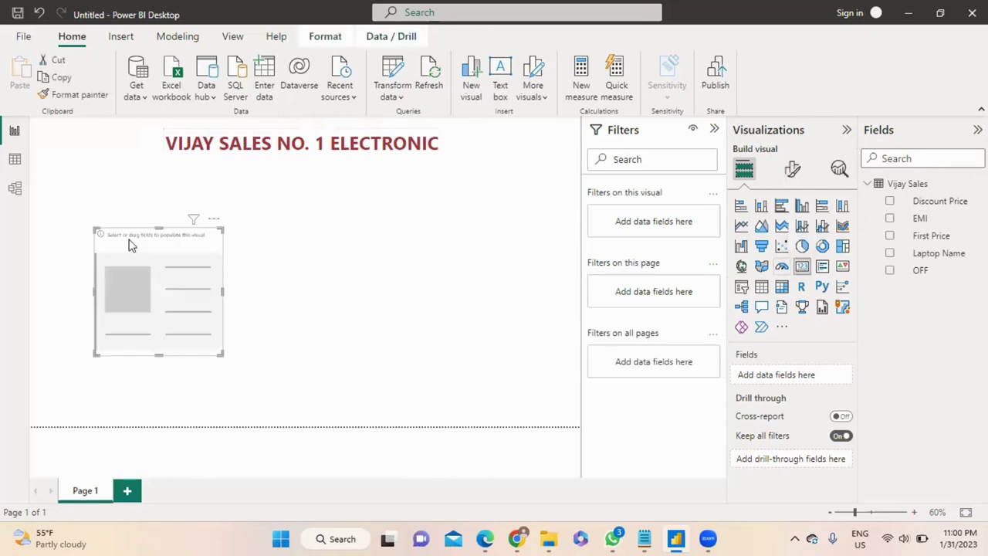
left_click_drag(128, 242, 71, 172)
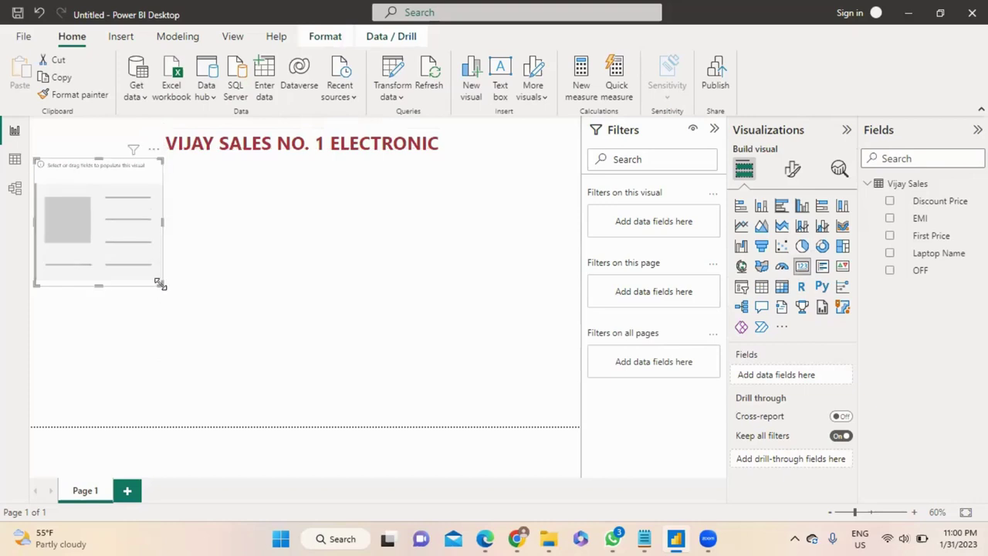
left_click_drag(161, 284, 138, 201)
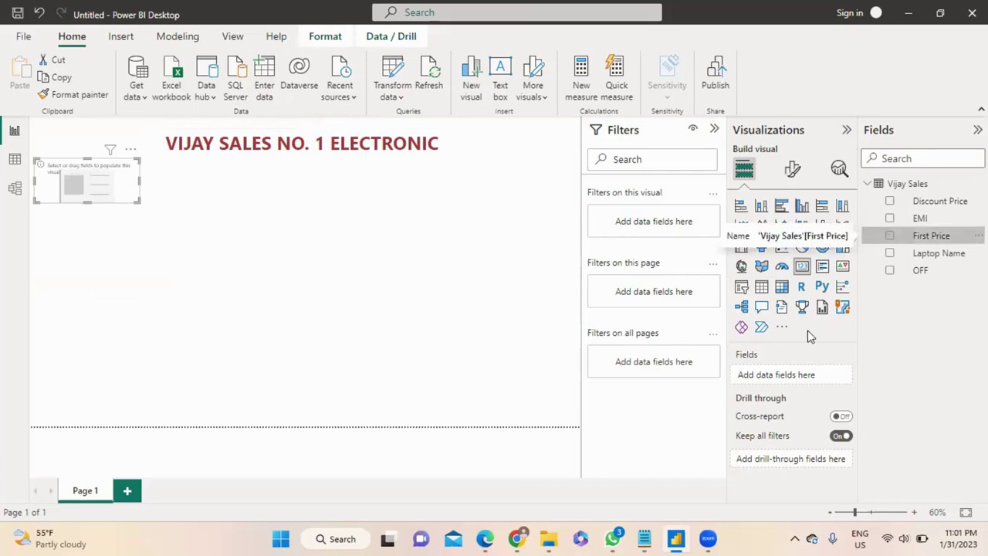
- Show the First Price field in the card and enlarge the card until the full price fits
left_click(890, 236)
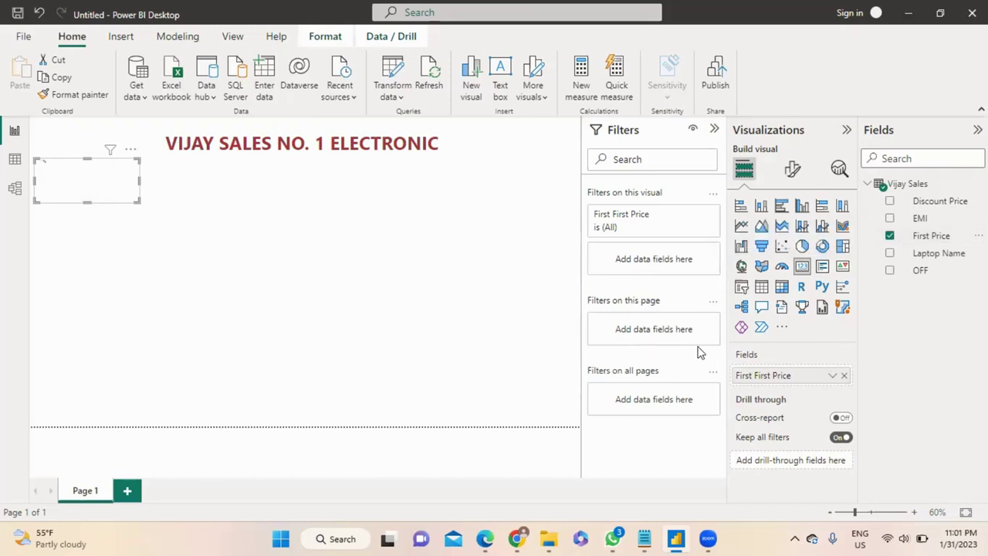
left_click_drag(139, 205, 145, 214)
left_click(141, 205)
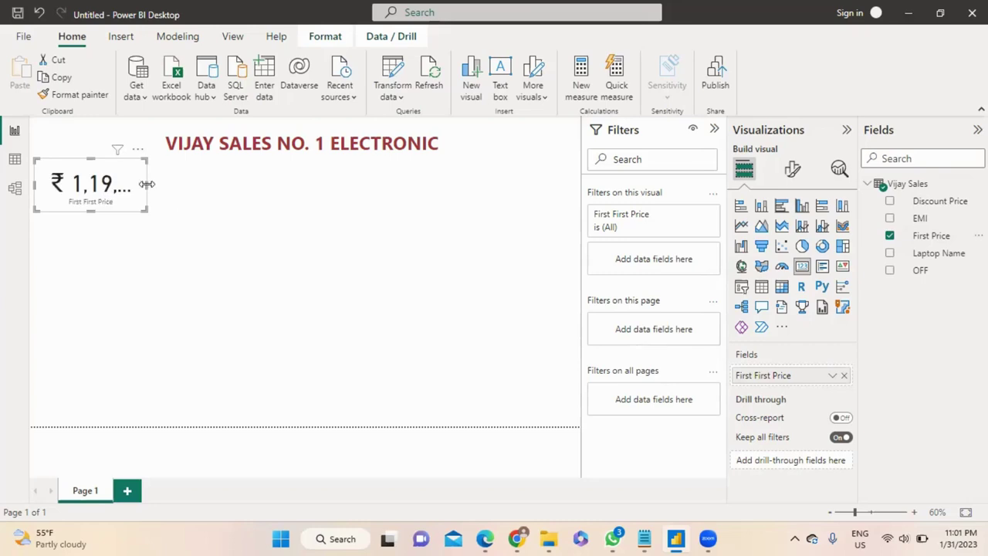
mouse_move(146, 184)
left_mouse_down()
mouse_move(210, 190)
mouse_move(149, 184)
left_mouse_up()
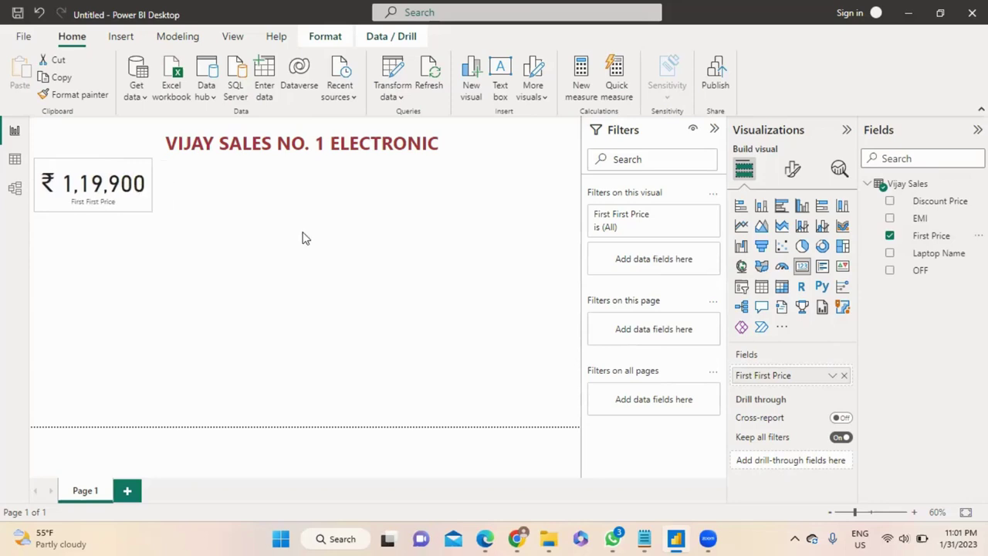
- Reduce the card's callout value font size to 36 and shrink the card closely around its text
left_click(787, 177)
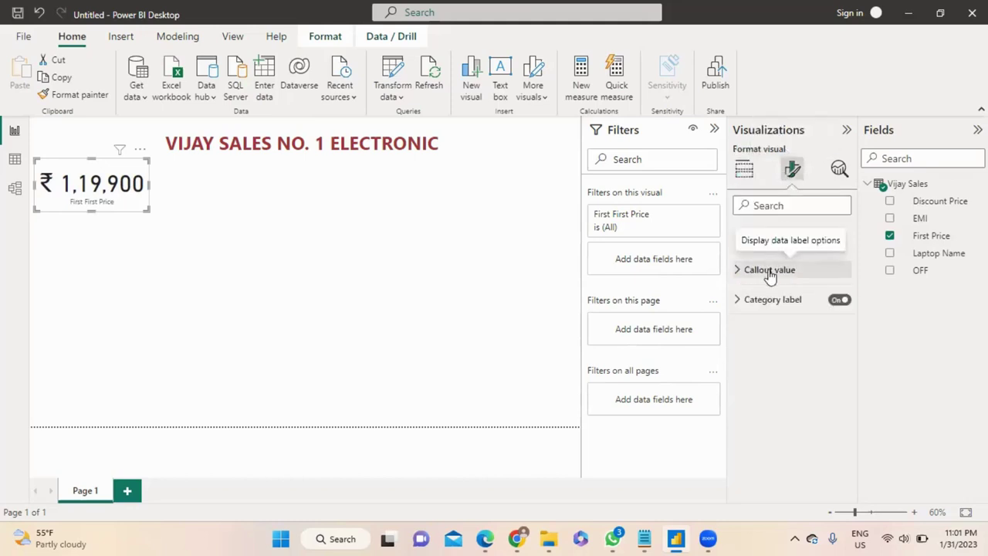
left_click(760, 302)
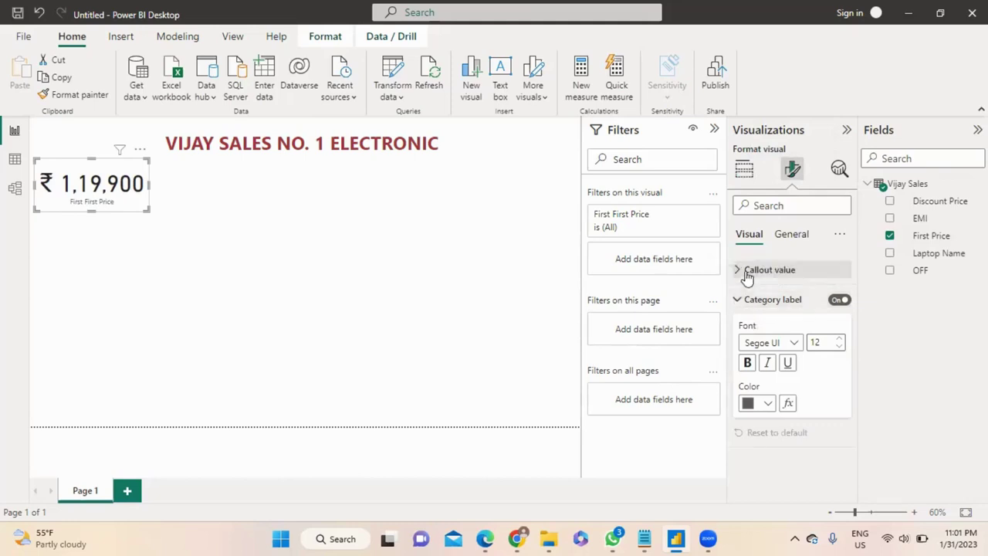
left_click(747, 277)
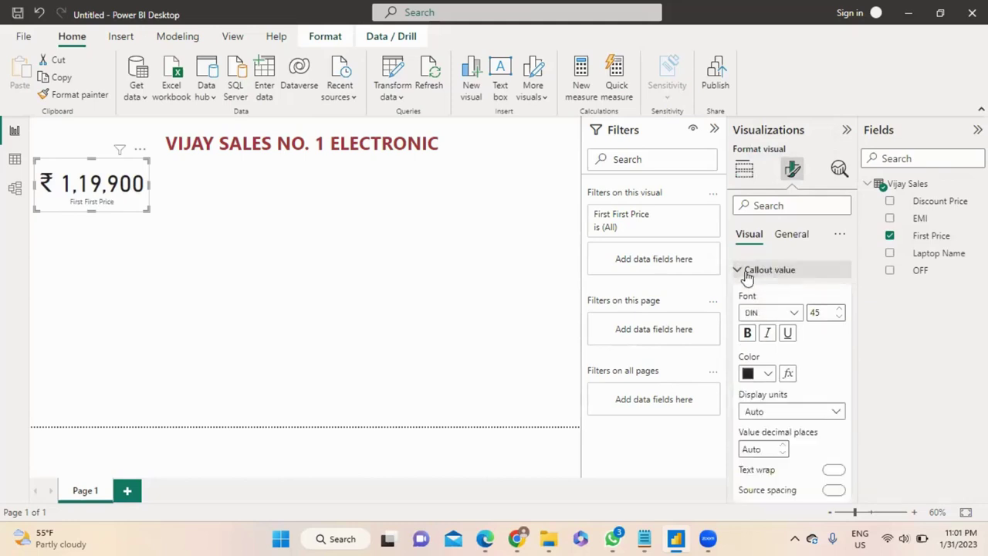
left_click(839, 321)
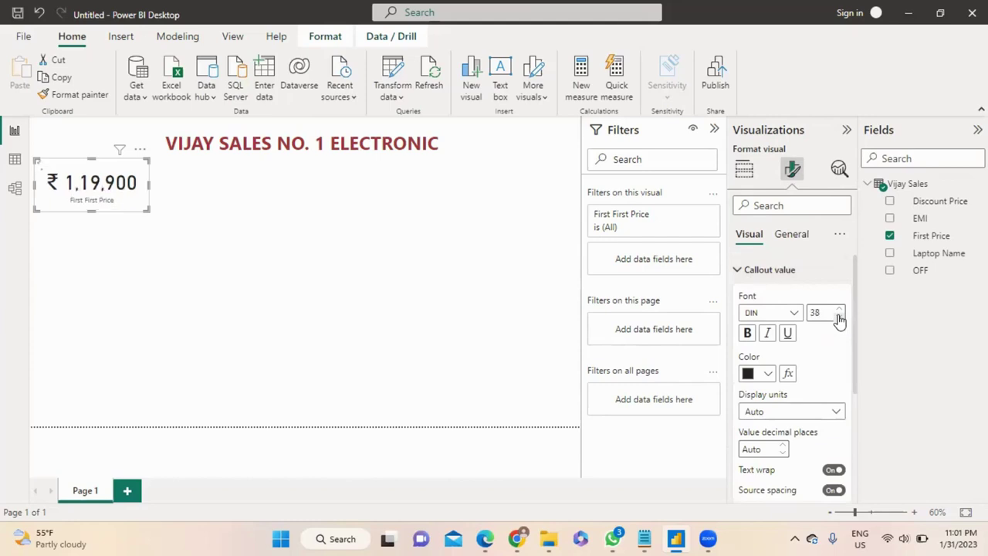
left_click(839, 321)
left_click(839, 320)
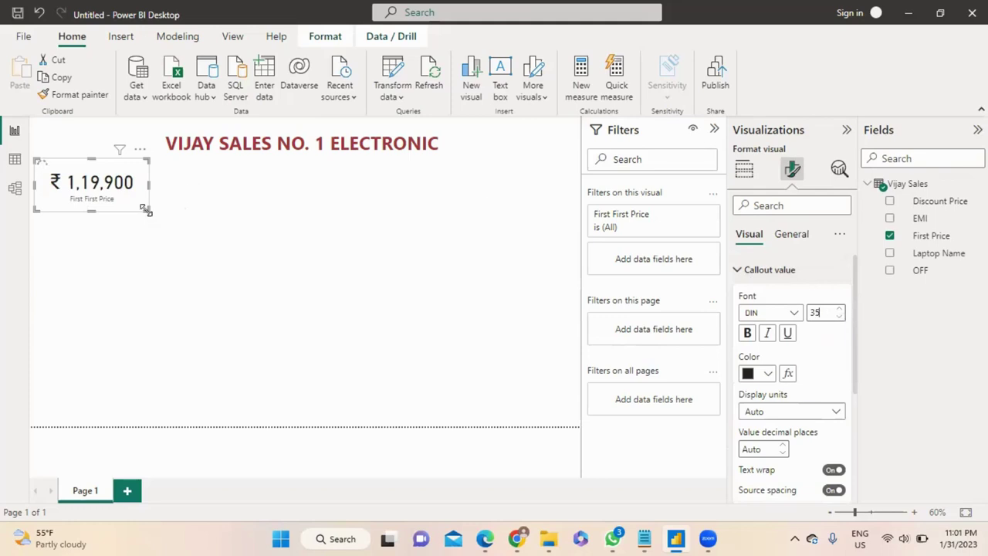
left_click_drag(146, 210, 128, 201)
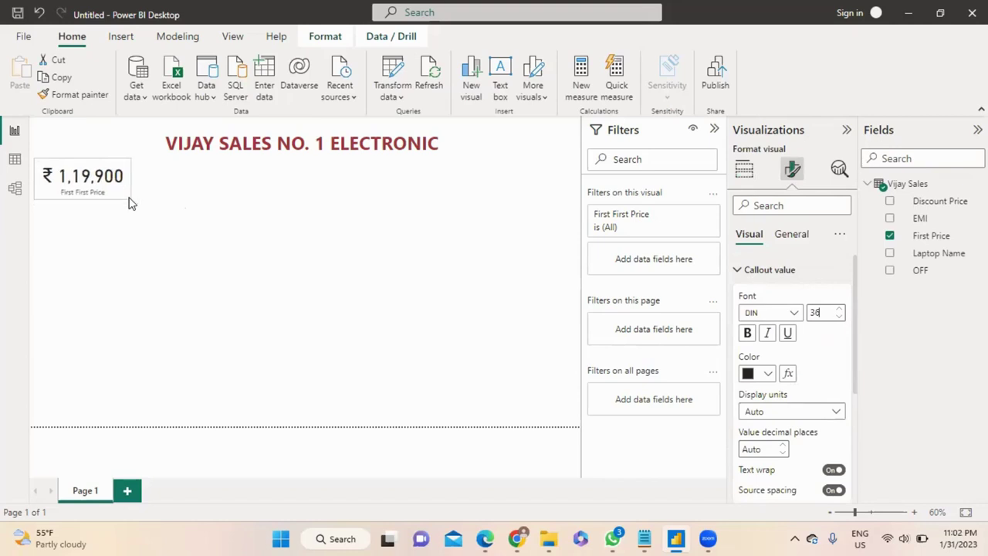
- Rename the price card's field to First Price by removing the extra word First
left_click(739, 270)
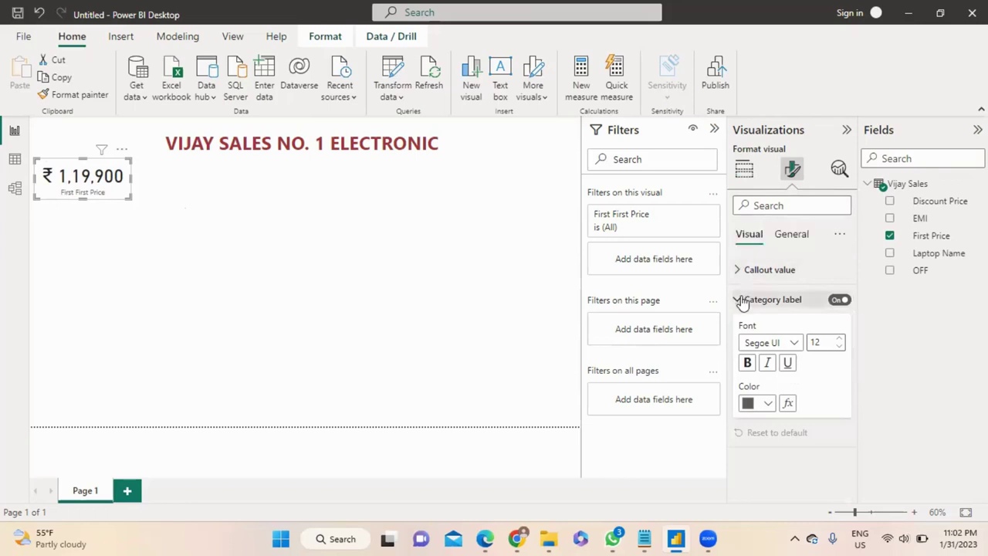
left_click(794, 238)
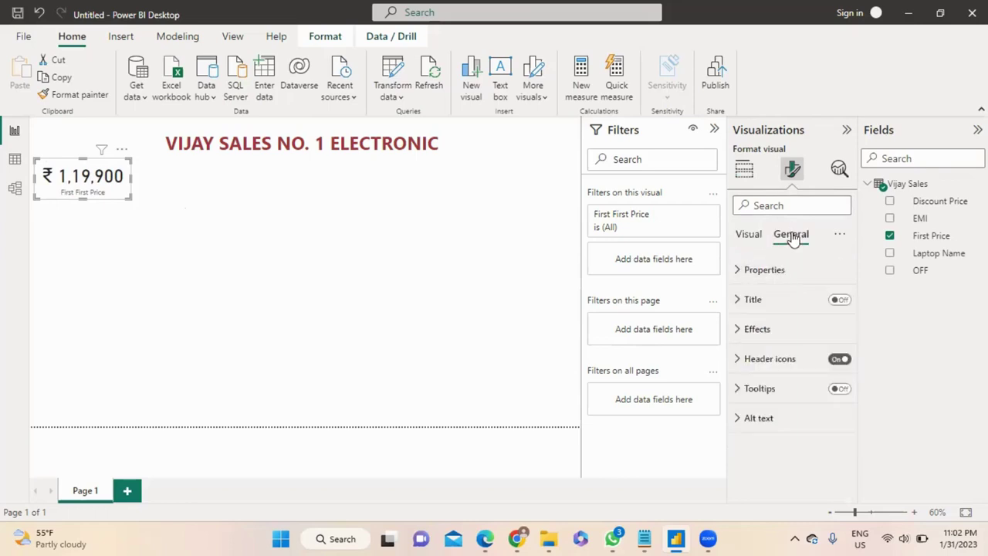
left_click(752, 238)
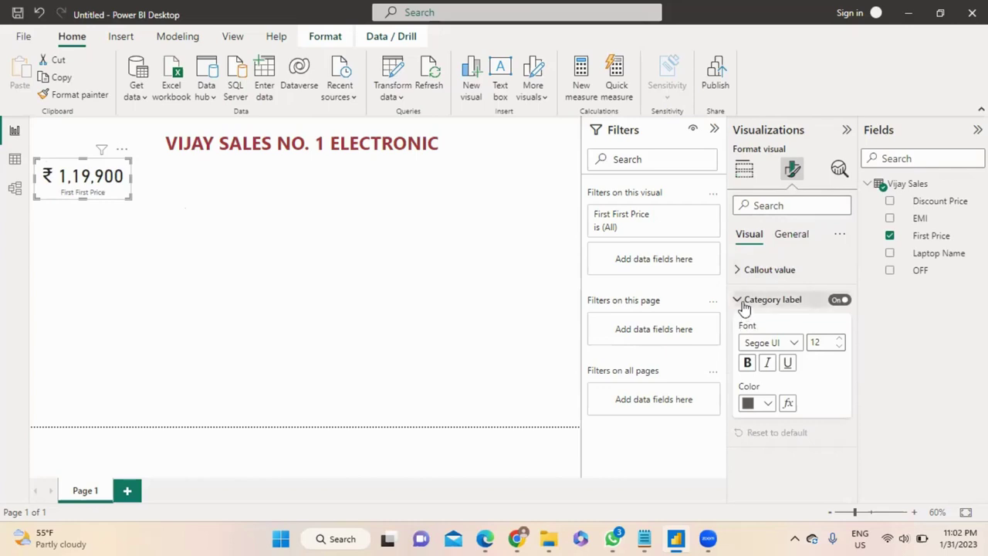
left_click(745, 169)
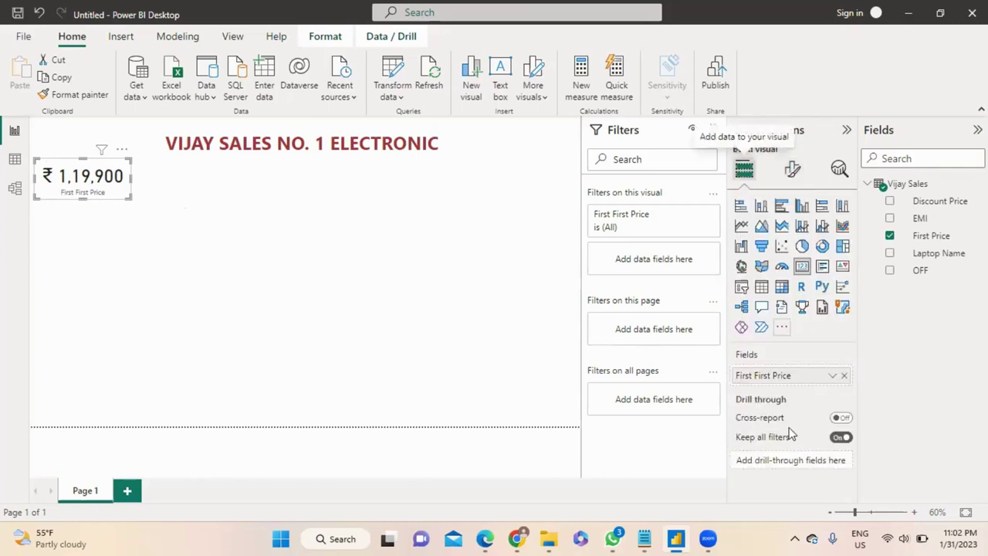
double_click(768, 374)
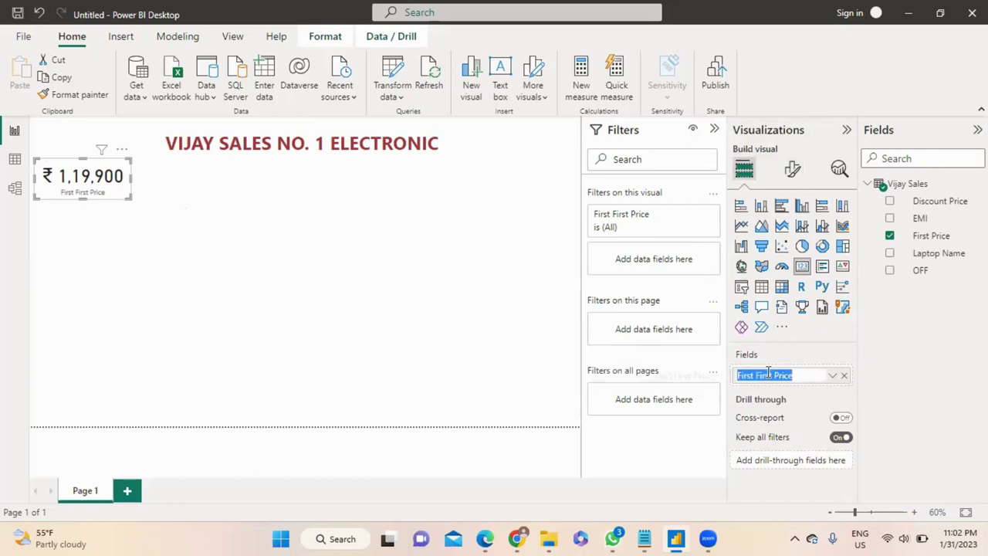
left_click(768, 375)
key("shift+Home")
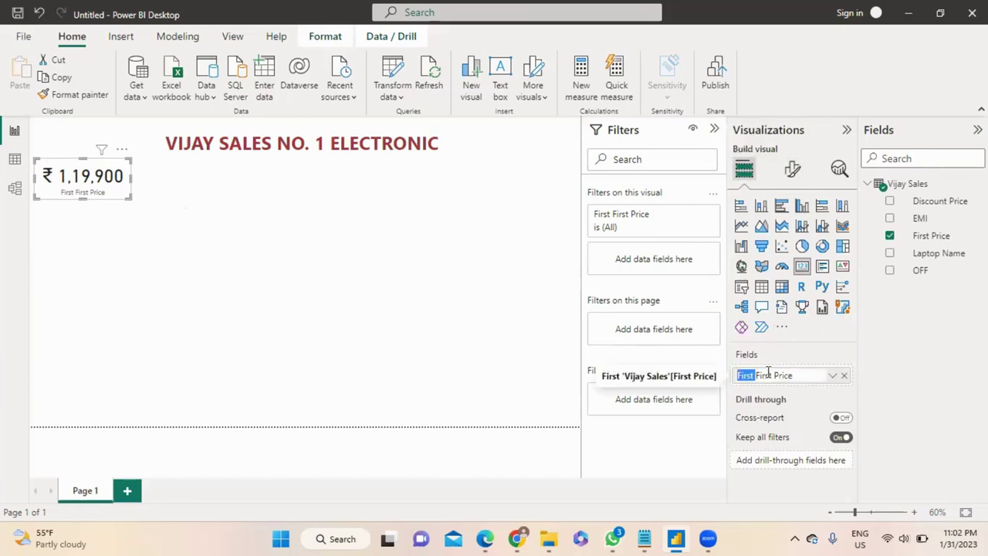
key("BackSpace")
key("Return")
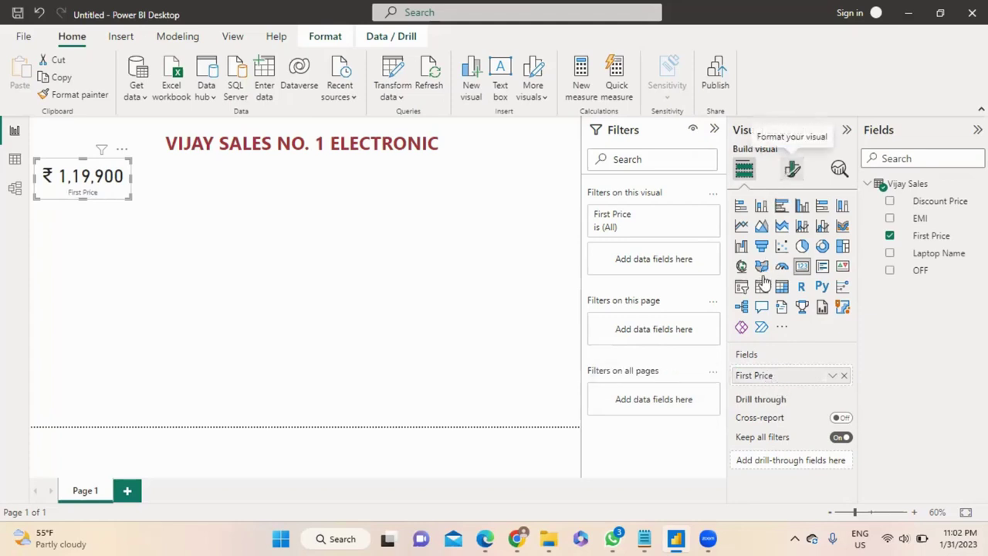
- Set the First Price card's category label font size to 14 and deselect the card
left_click(791, 170)
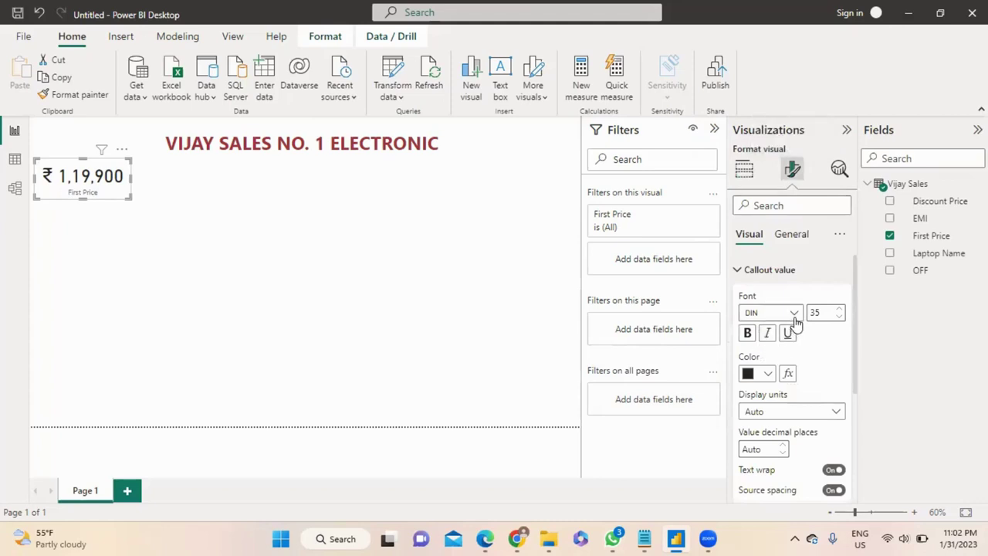
left_click(745, 271)
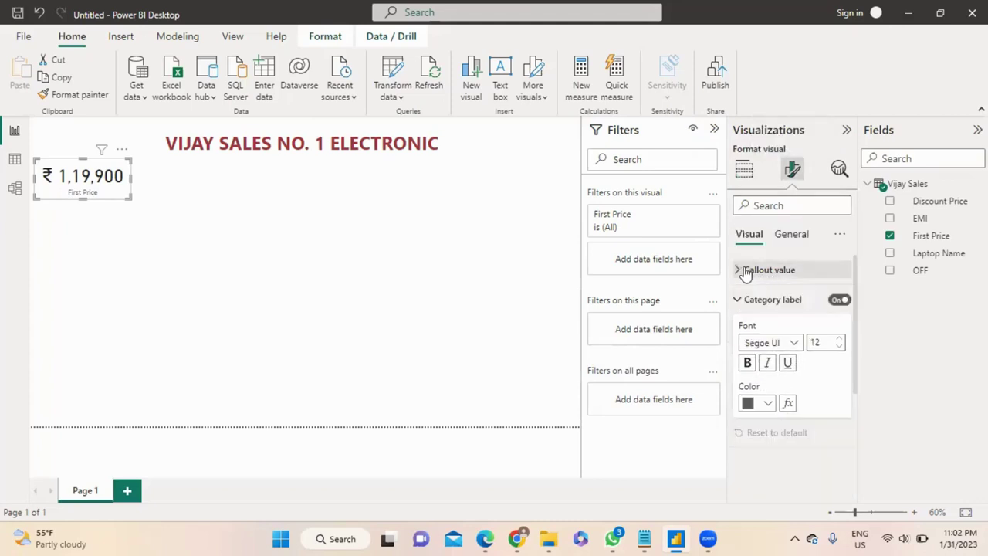
left_click(737, 305)
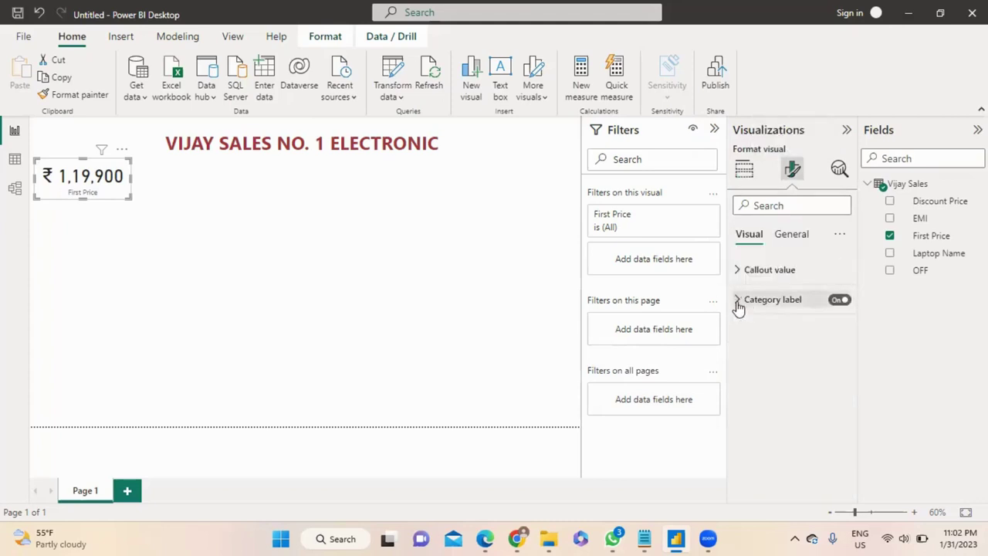
left_click(738, 305)
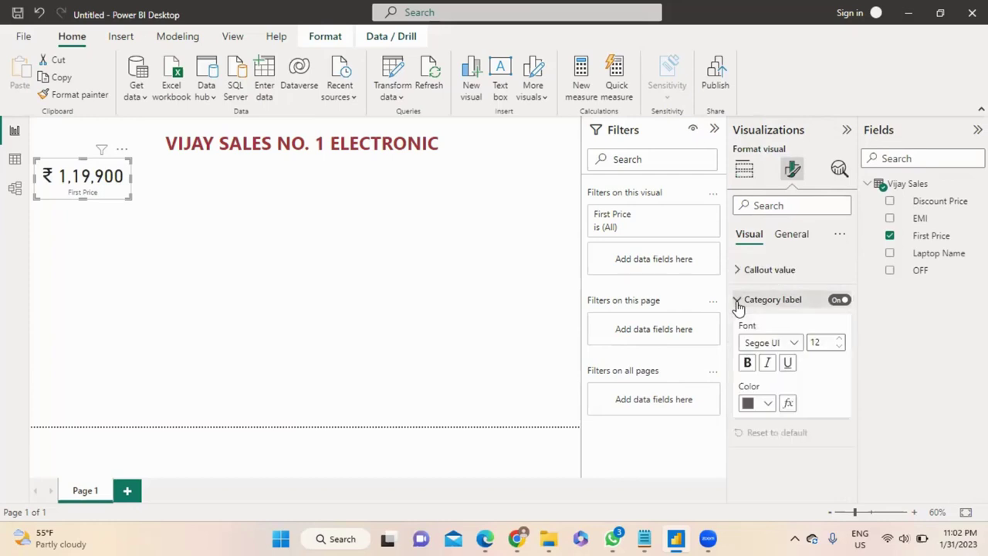
left_click(839, 339)
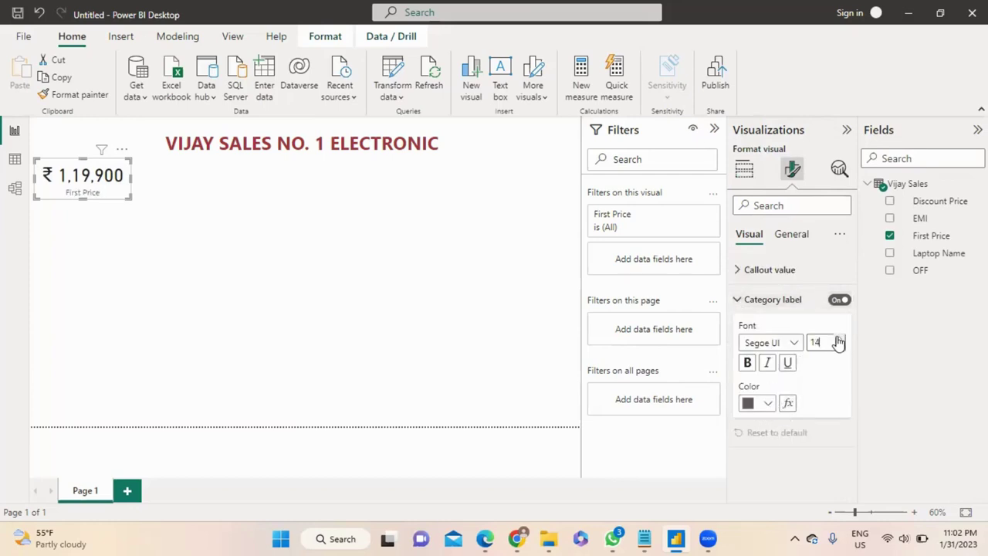
left_click(323, 223)
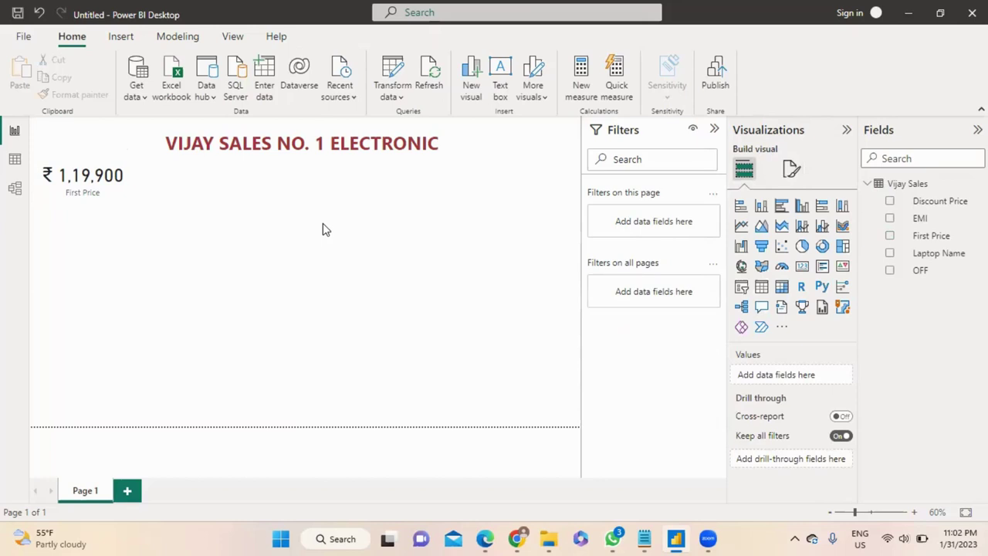
- Add a slicer for Laptop Name, make it taller, and place it directly beneath the First Price card
left_click(741, 288)
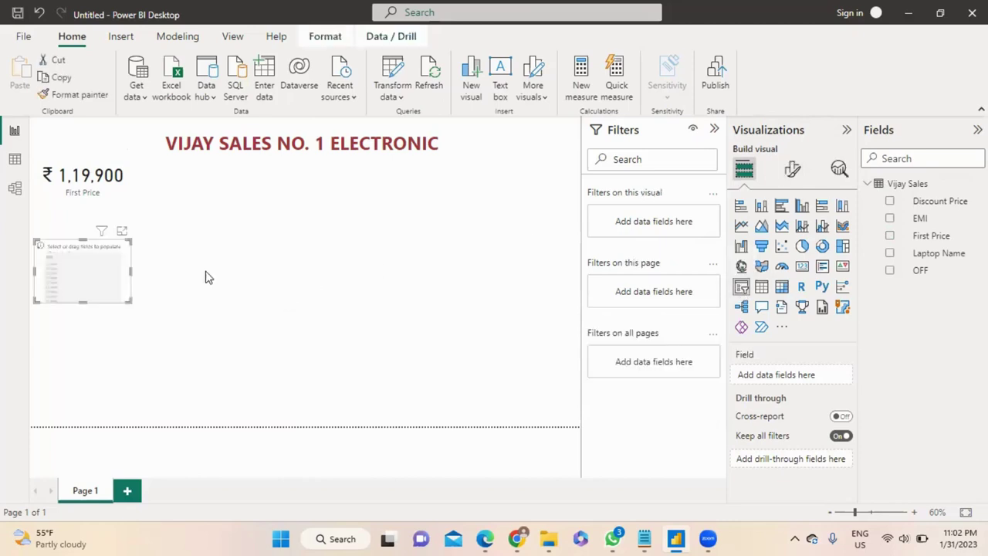
left_click_drag(129, 305, 129, 368)
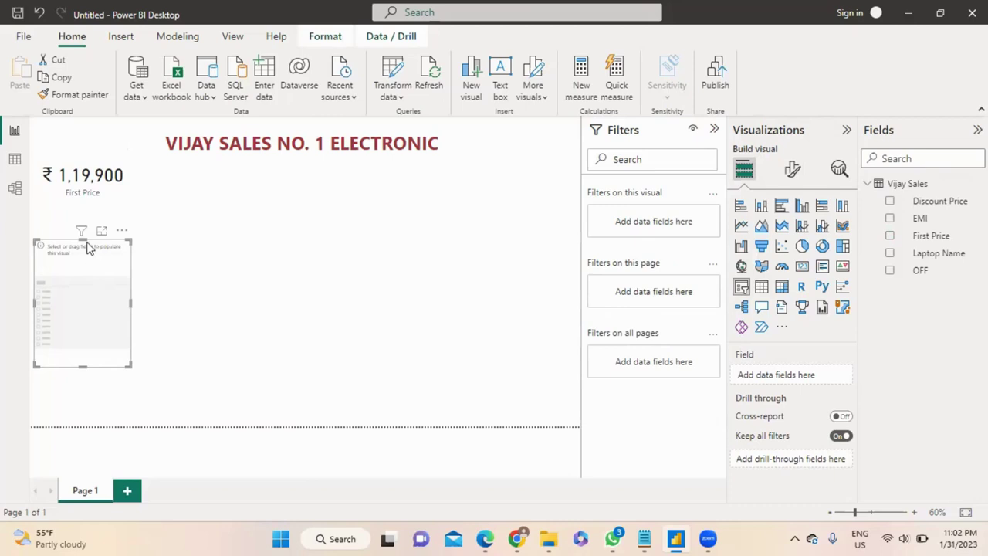
left_click_drag(90, 251, 90, 223)
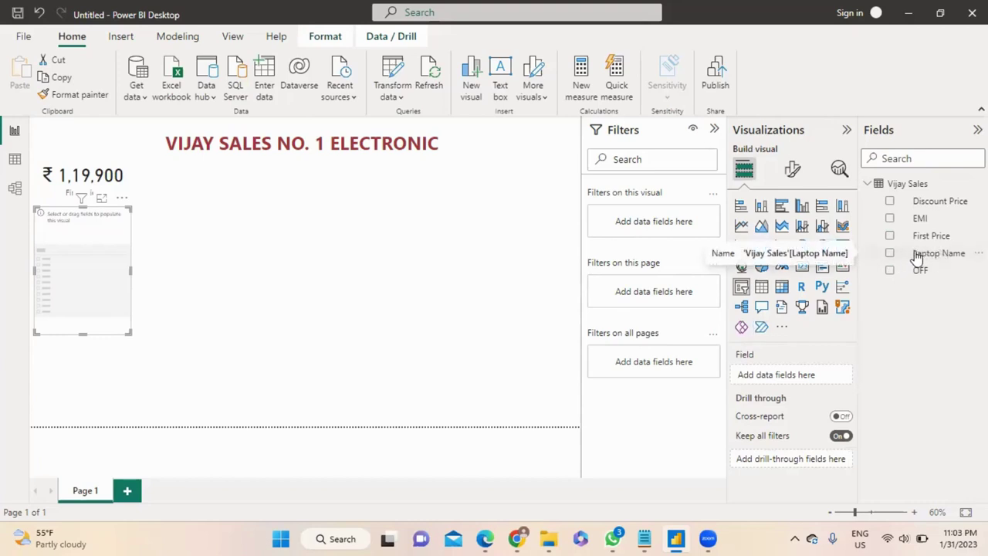
left_click_drag(917, 257, 780, 374)
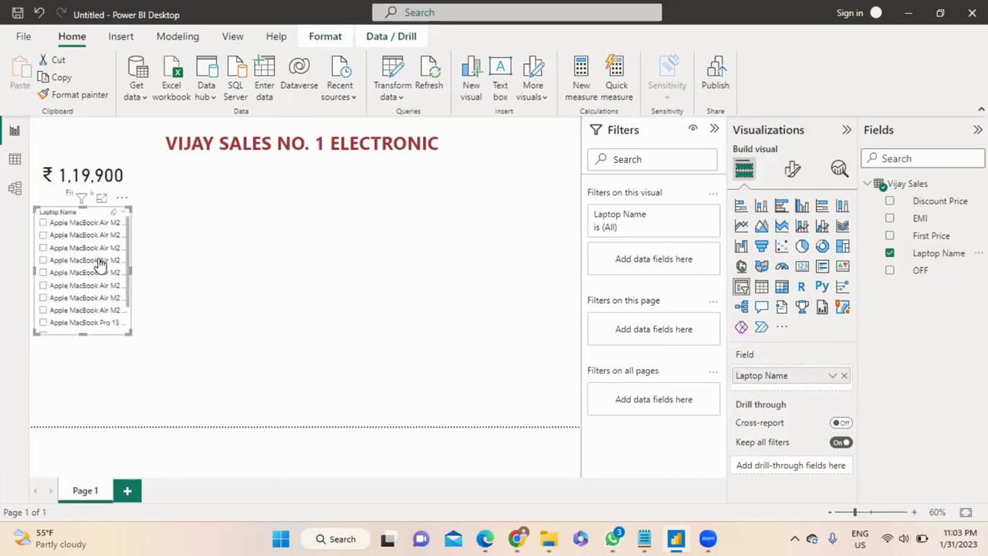
- Set the Laptop Name slicer's header font size to 14 and deselect the slicer
left_click(790, 169)
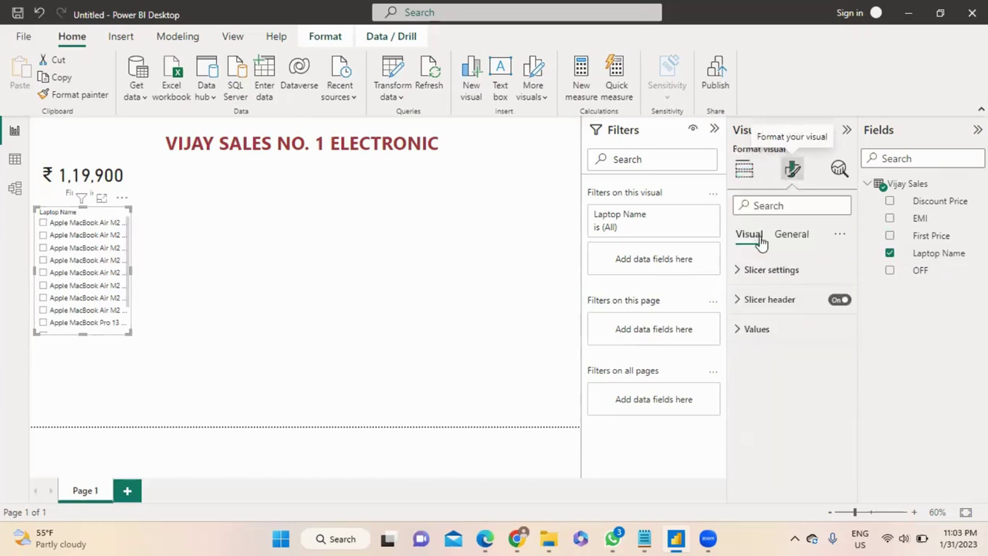
left_click(745, 303)
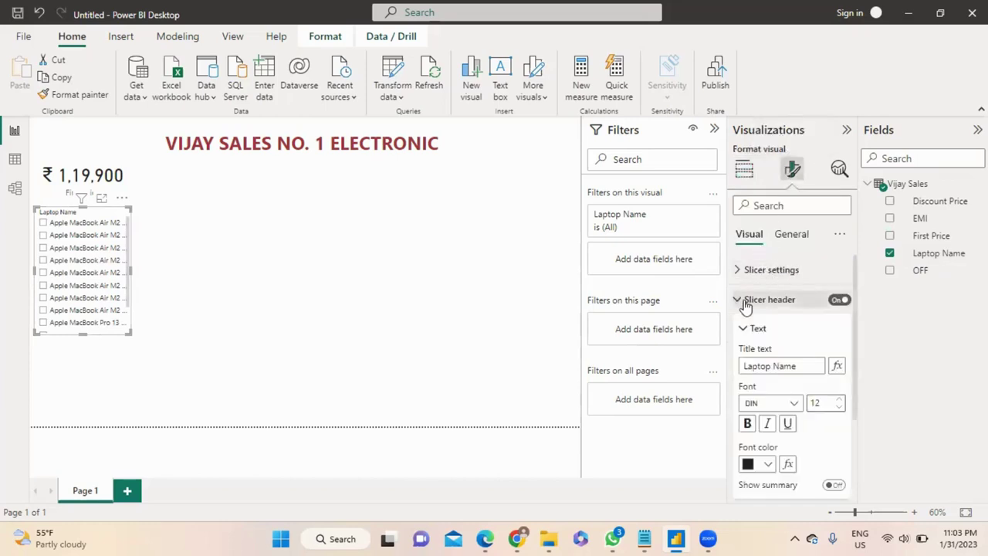
left_click(840, 401)
left_click(840, 400)
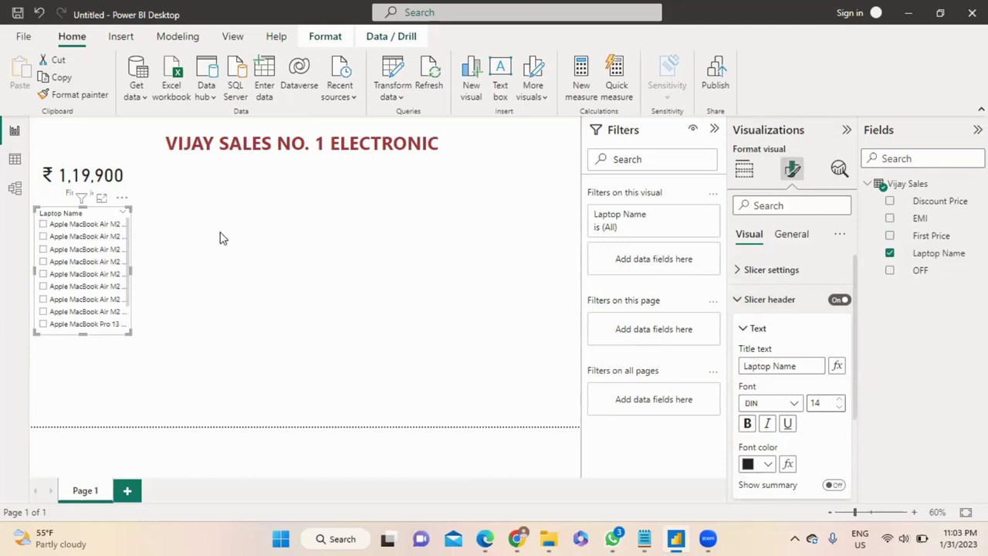
key("Escape")
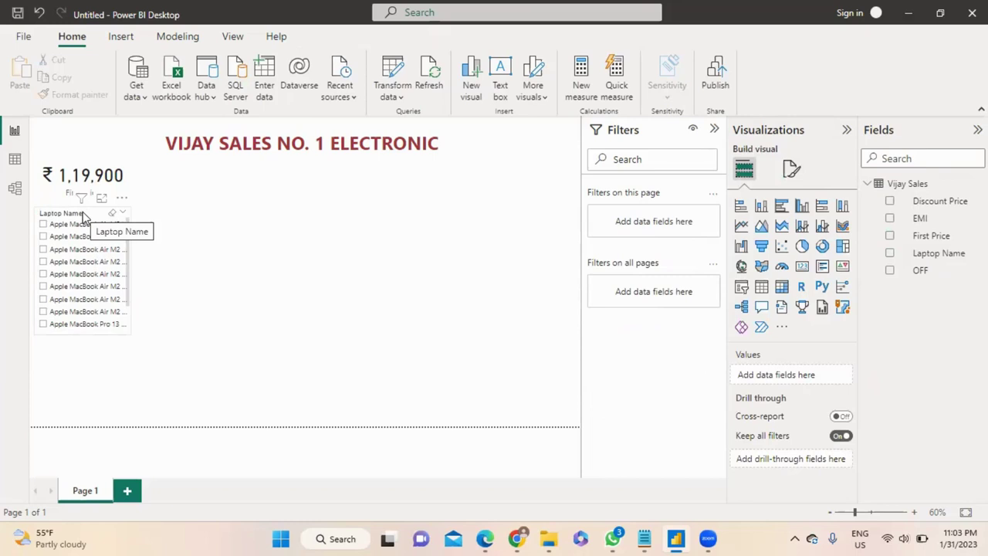
- Add a second slicer below the Laptop Name slicer, extend its upper edge slightly, and fill it with the EMI field
left_click(741, 291)
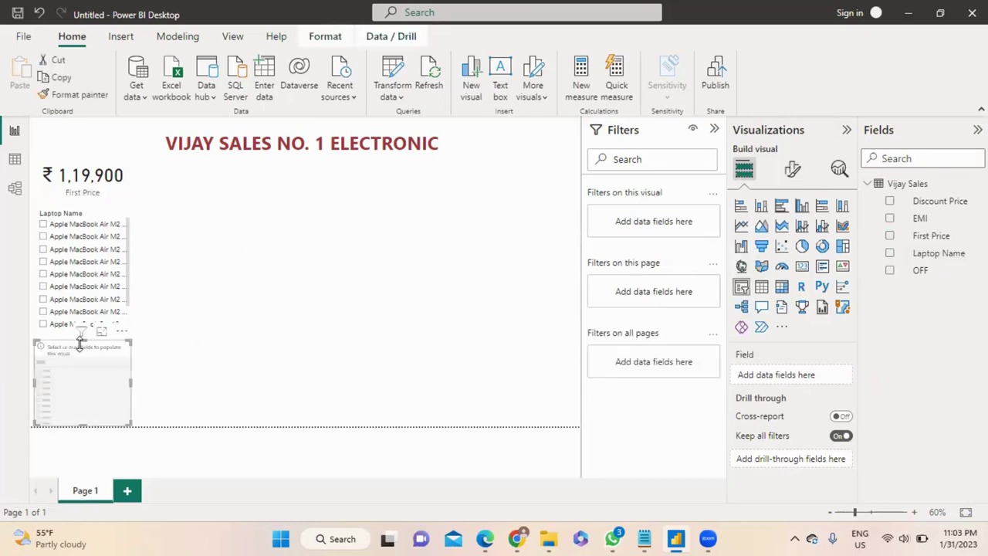
left_click_drag(80, 340, 80, 335)
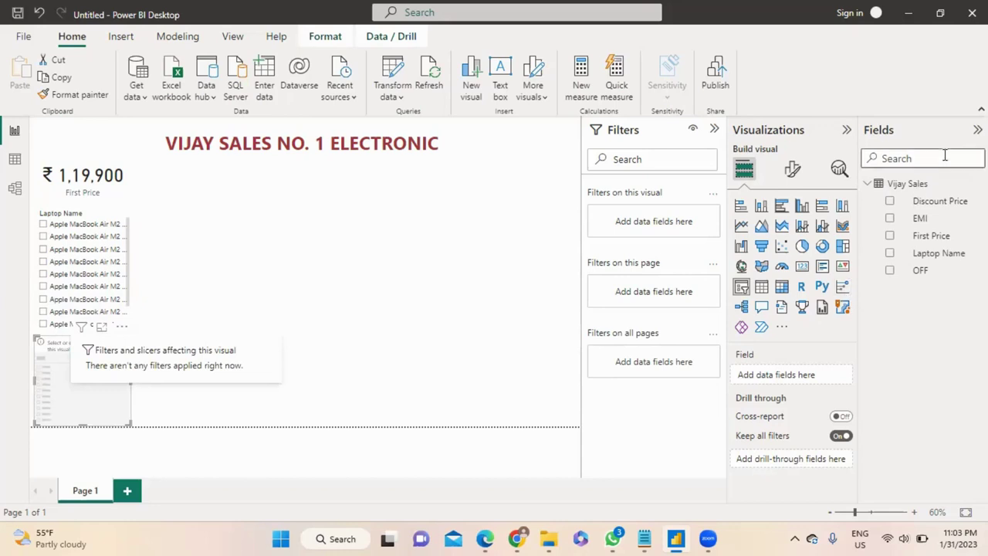
left_click(890, 219)
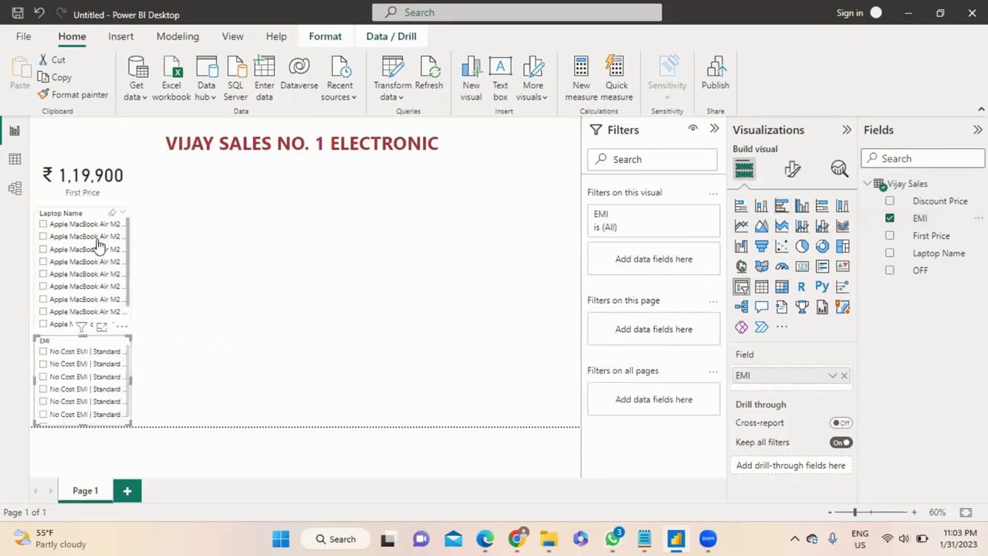
- Shift the First Price card and both slicers up into a tight column and lengthen the EMI slicer toward the page's lower edge
left_click(60, 163)
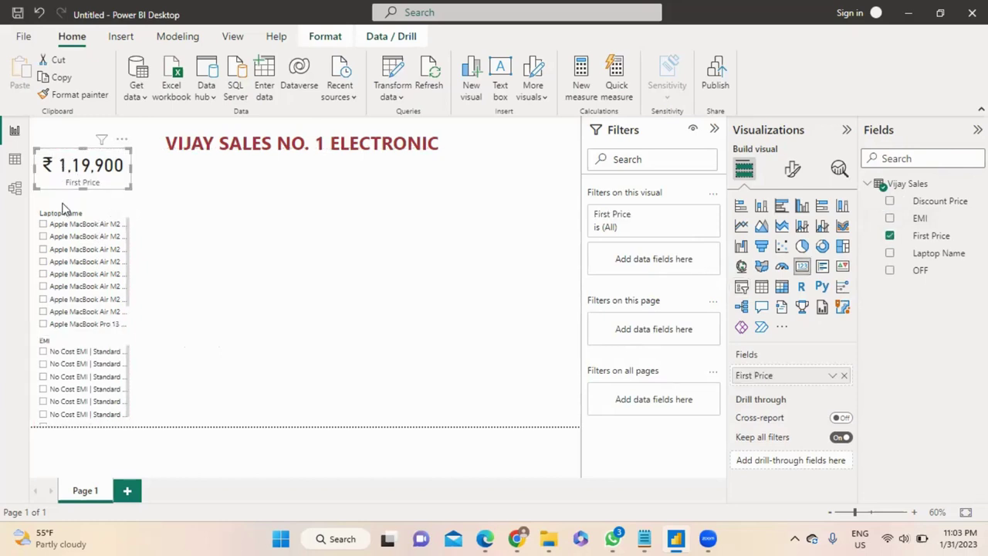
left_click_drag(64, 219, 63, 202)
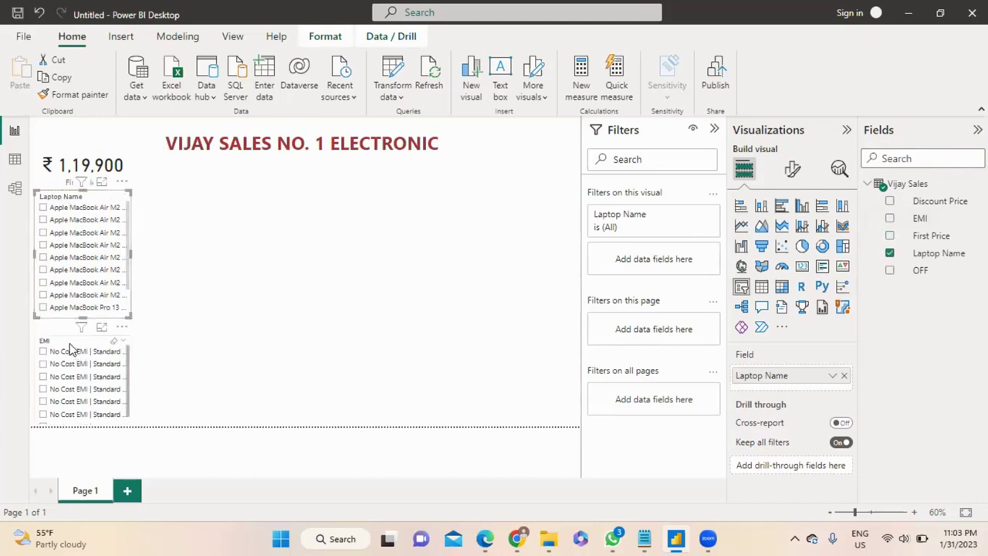
left_click_drag(65, 341, 65, 328)
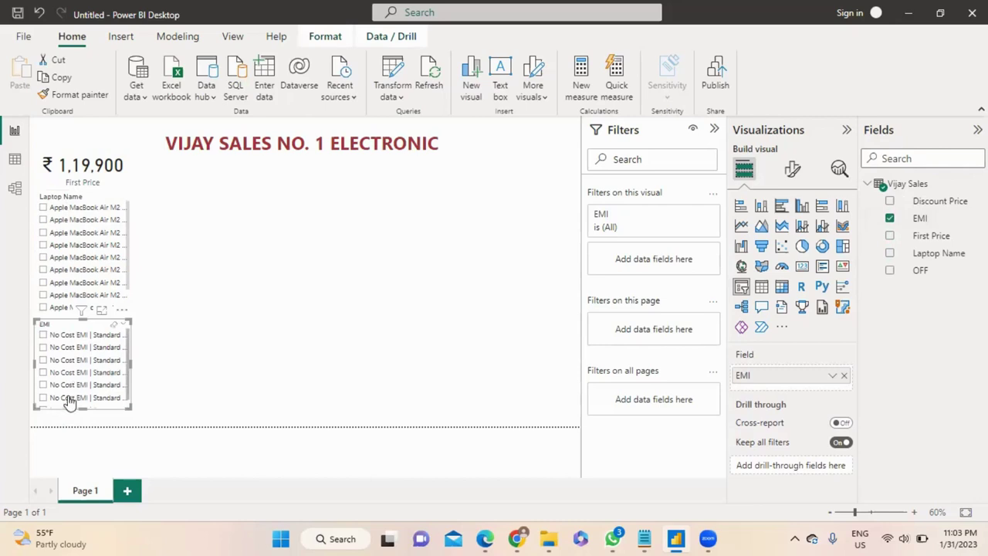
left_click_drag(79, 407, 84, 421)
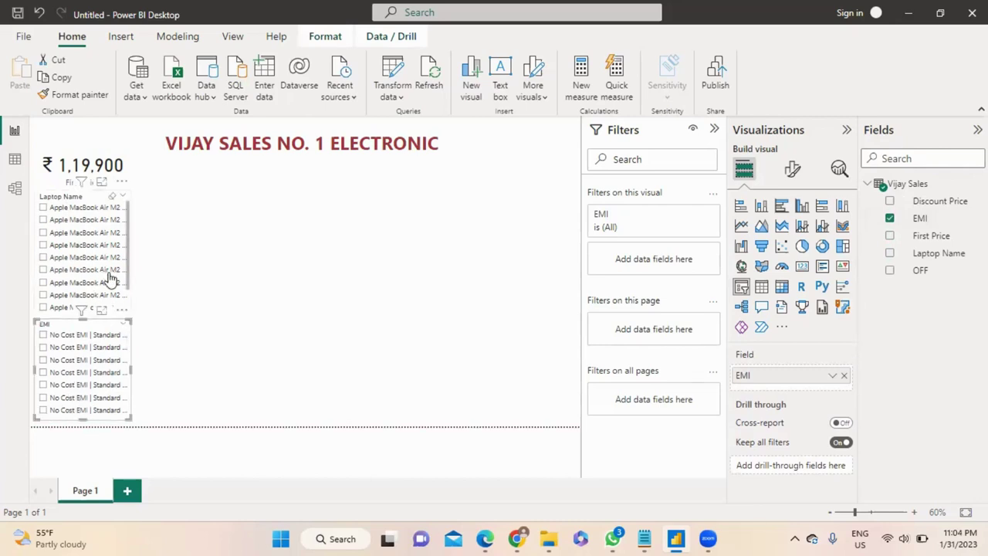
left_click(197, 300)
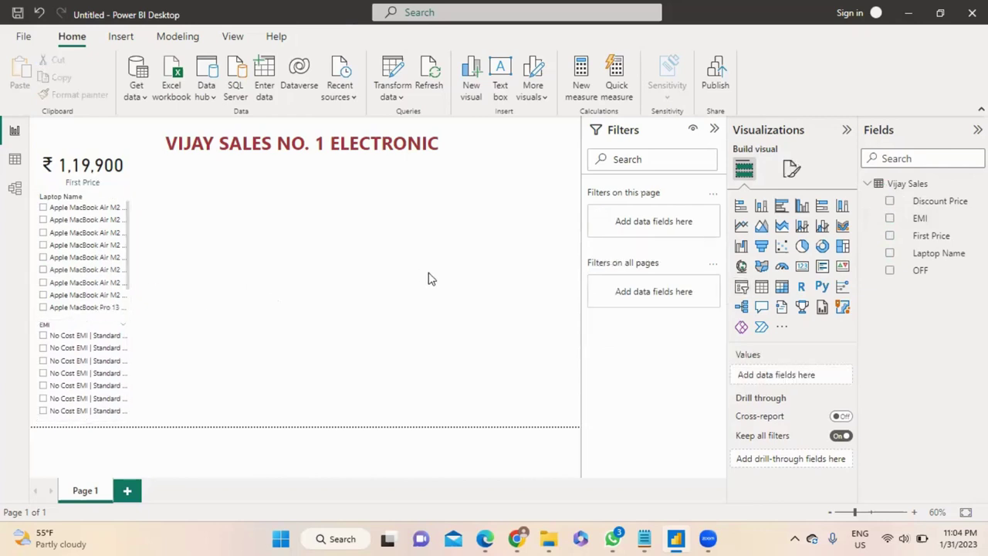
- Add a card showing Discount Price, shrink it to a small rectangle, and place it just right of the Laptop Name slicer below the title
left_click(803, 268)
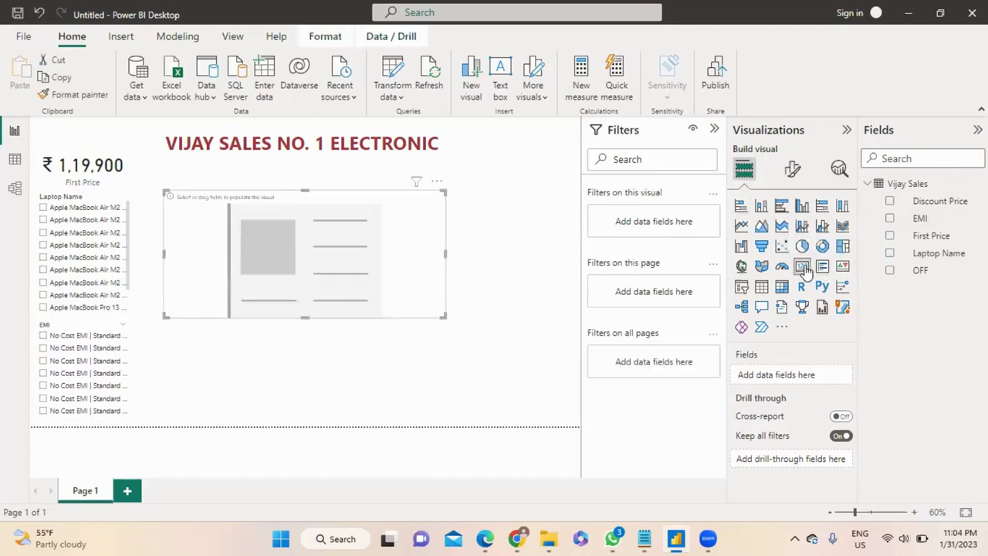
left_click(890, 202)
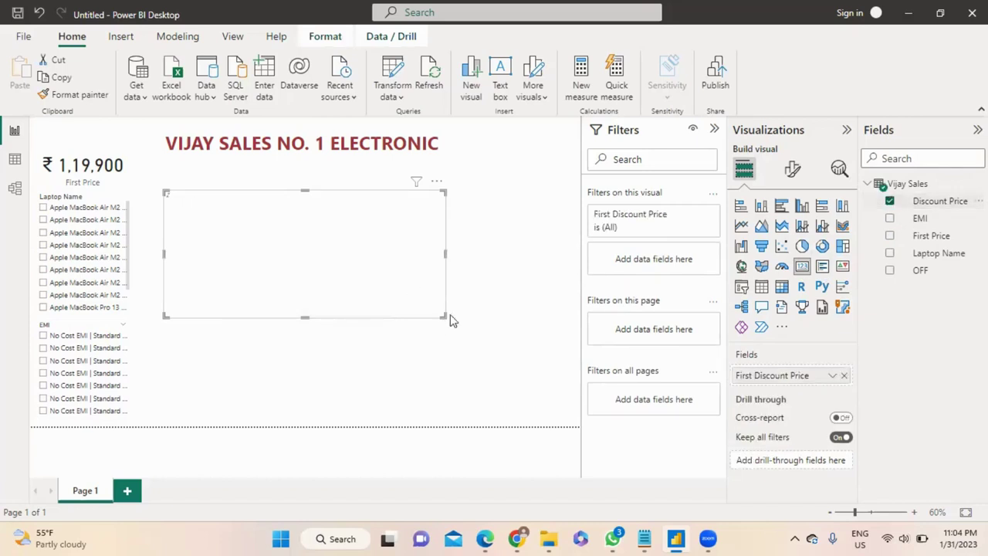
left_click_drag(443, 315, 263, 241)
left_click_drag(217, 207, 194, 200)
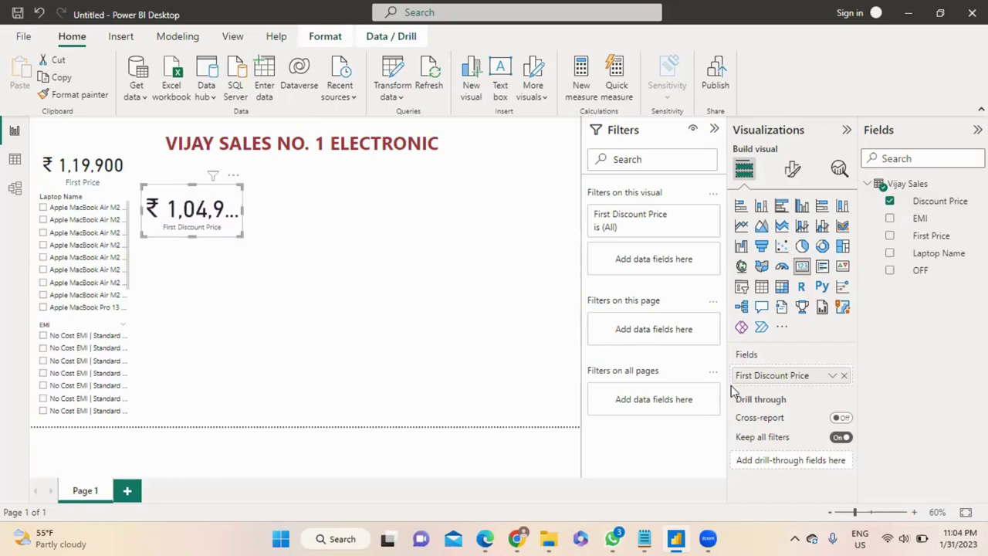
- Rename the new card's field to Discount Price by removing the leading word First
left_click_drag(748, 378, 754, 376)
double_click(754, 376)
left_click(755, 375)
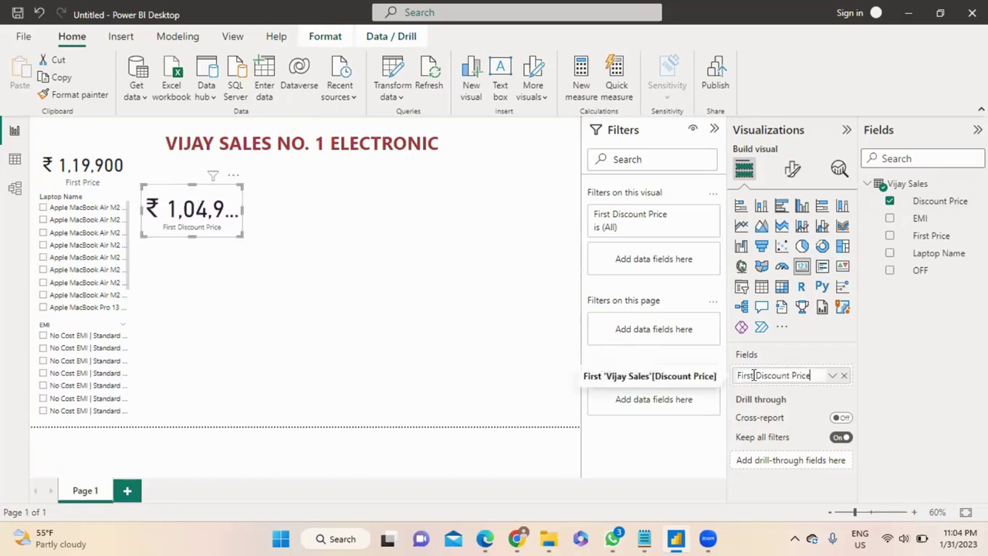
double_click(754, 375)
key("BackSpace")
key("Return")
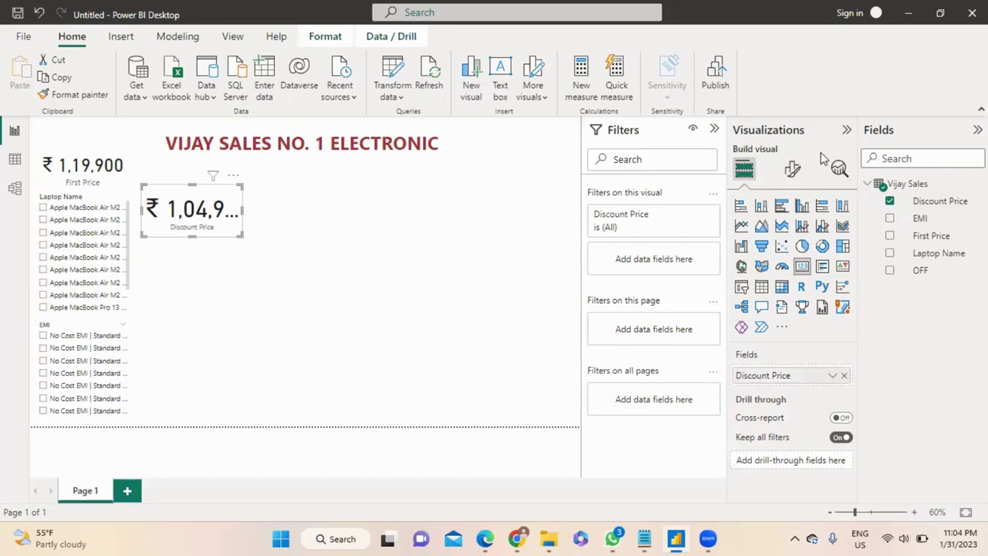
- Set the Discount Price card's callout value font size to 35 and shrink the card slightly to fit
left_click(794, 172)
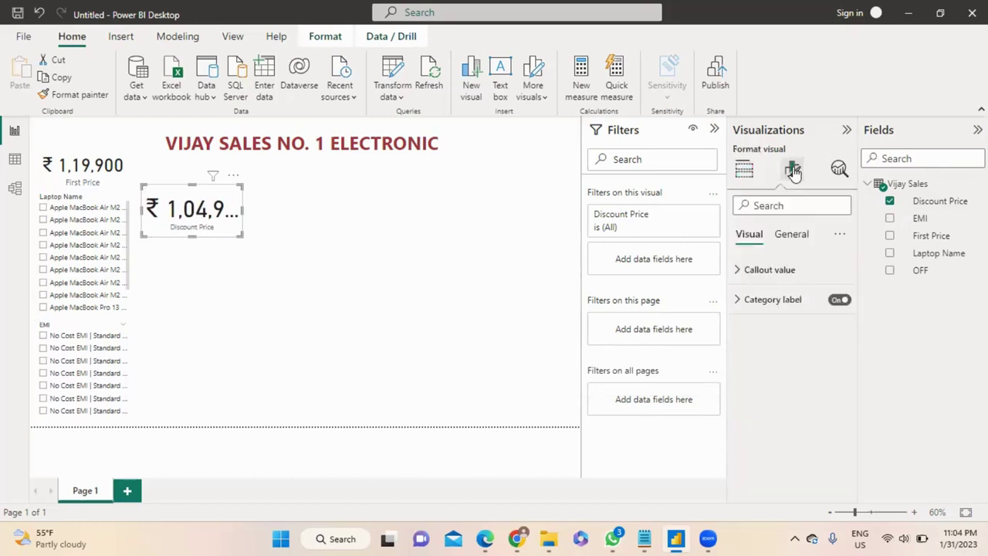
left_click(775, 301)
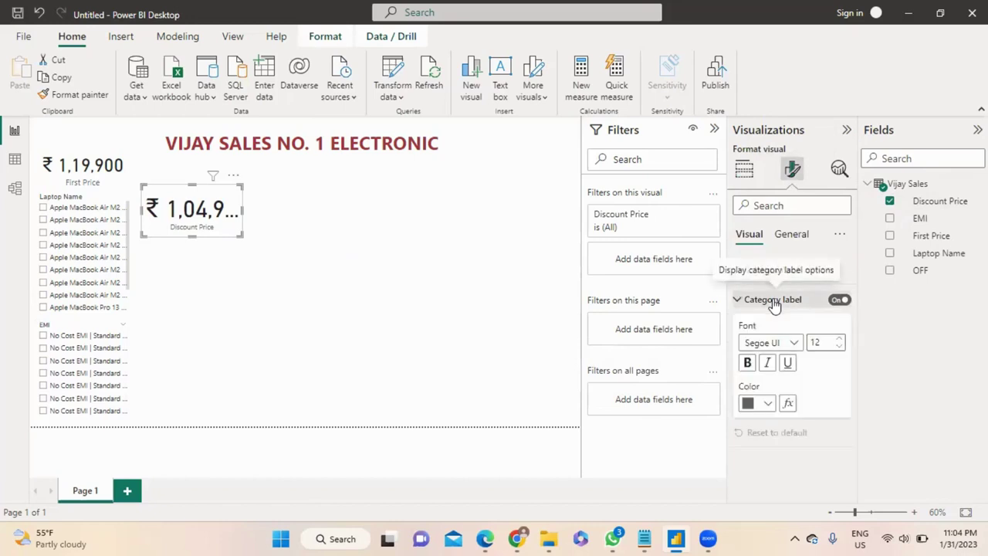
left_click(769, 270)
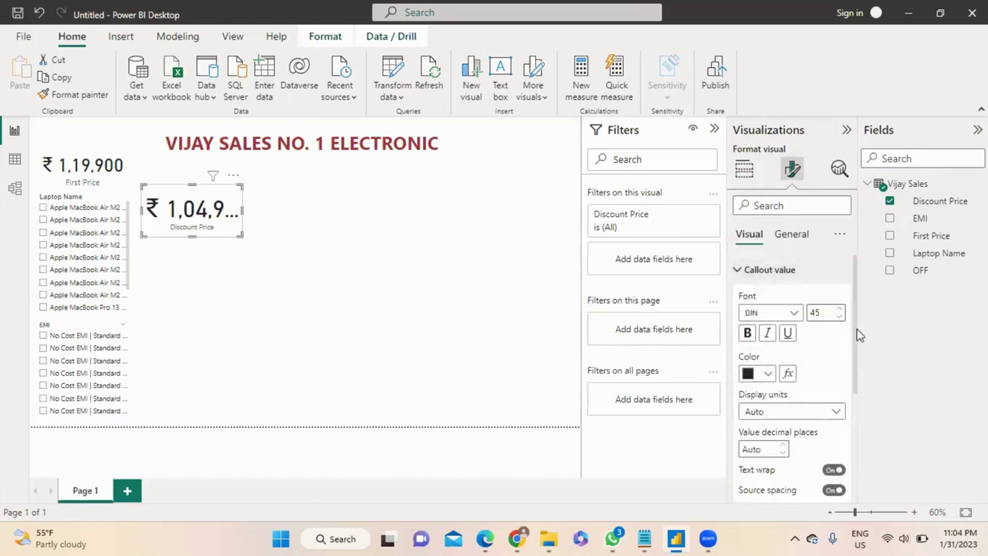
left_click(828, 311)
key("Up")
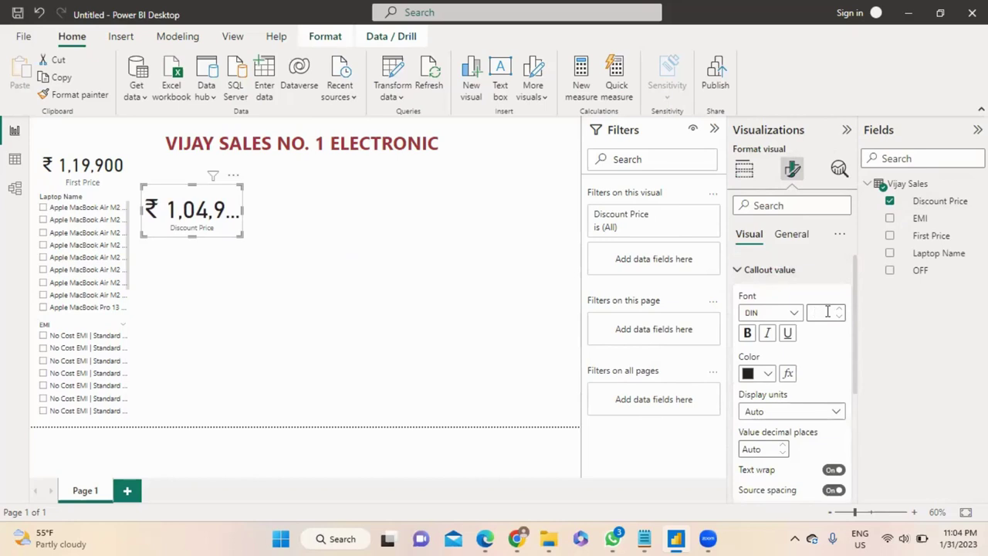
type("35")
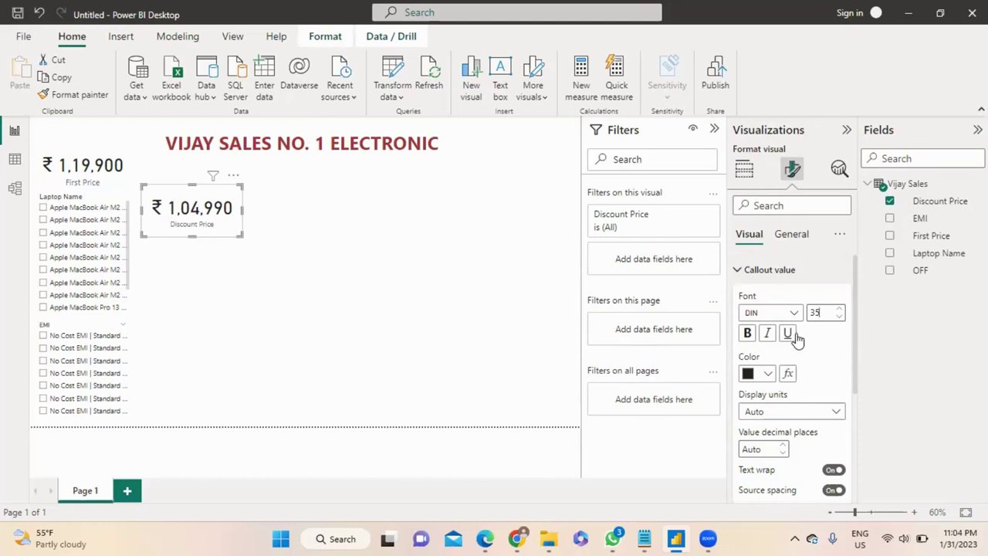
left_click(230, 230)
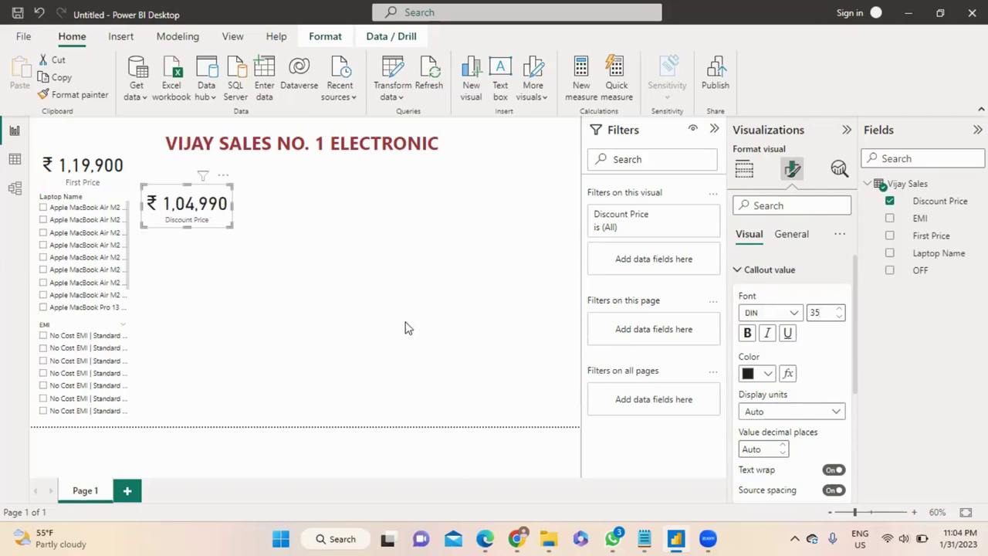
left_click(408, 328)
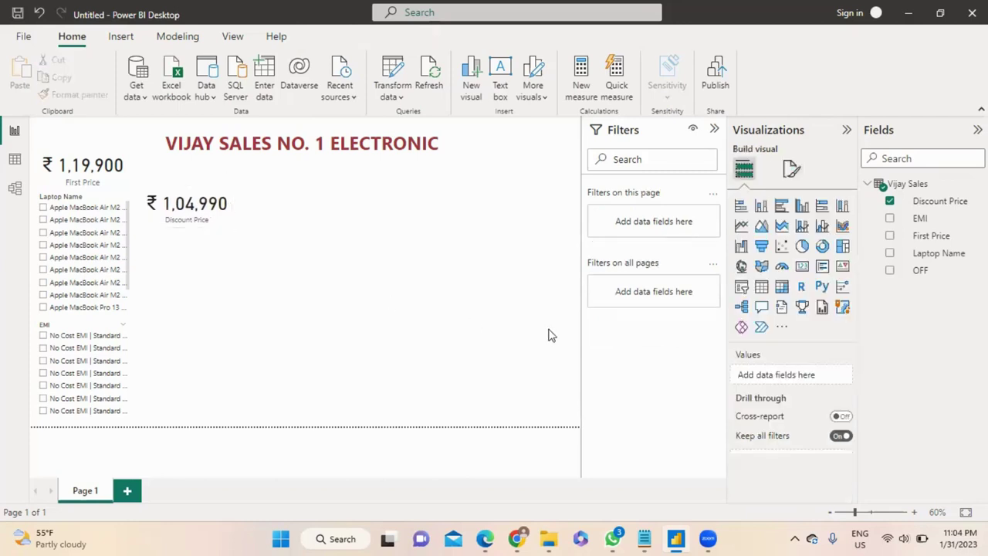
- Add a slicer for the OFF field below the Discount Price card and shrink it to fit its list of options
left_click(741, 288)
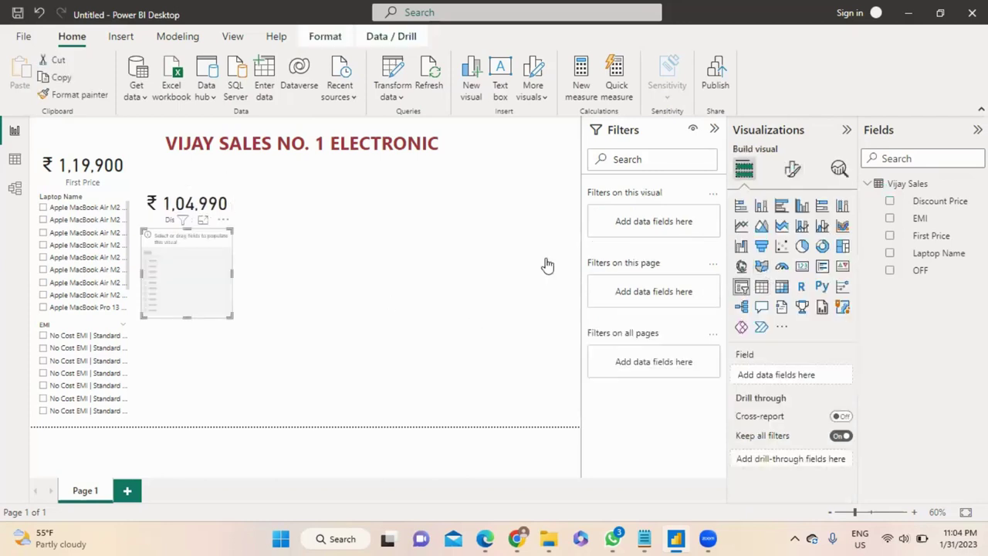
left_click(891, 270)
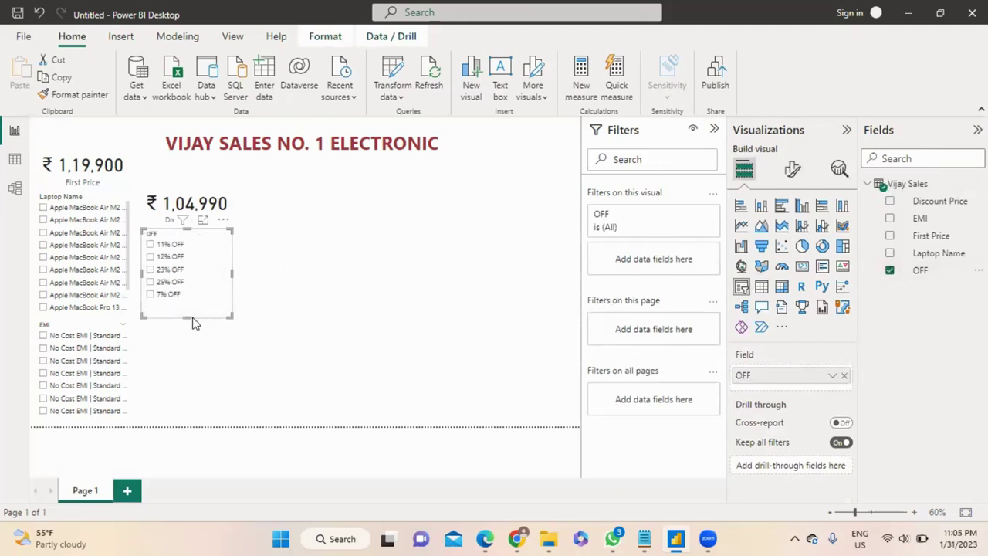
left_click_drag(229, 320, 191, 306)
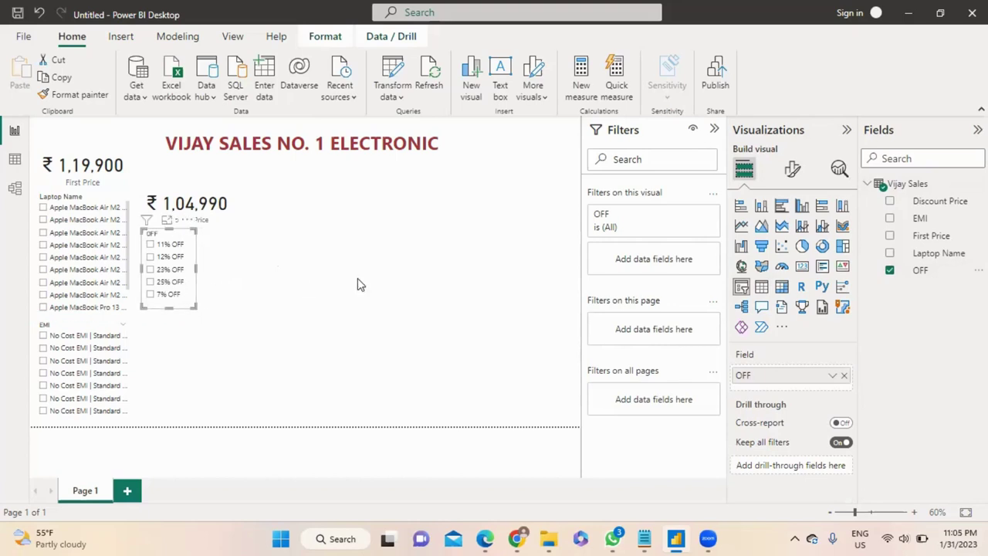
left_click(426, 311)
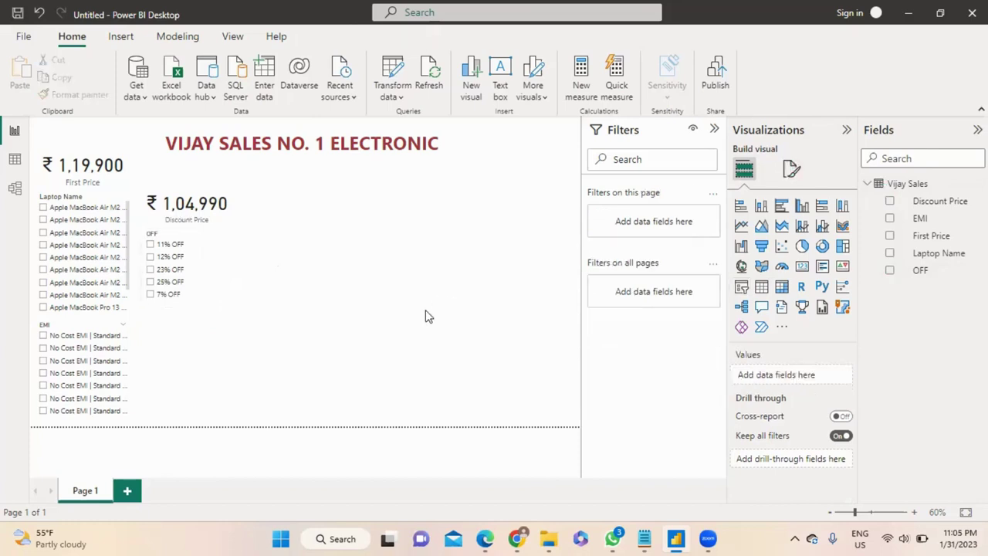
- Add a gauge below the OFF slicer with Discount Price as its value, and size it to fill the space beside the EMI slicer
left_click(782, 267)
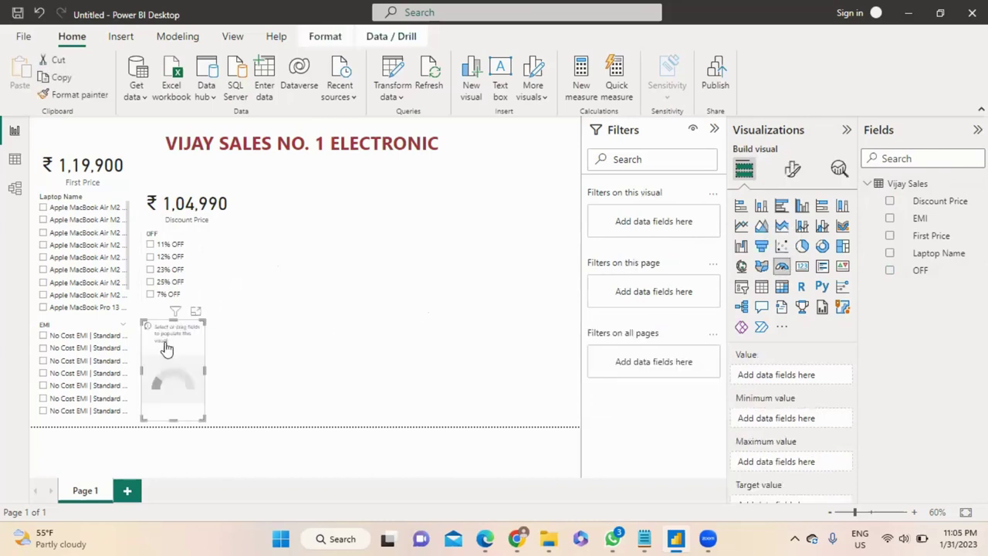
left_click_drag(204, 366, 232, 378)
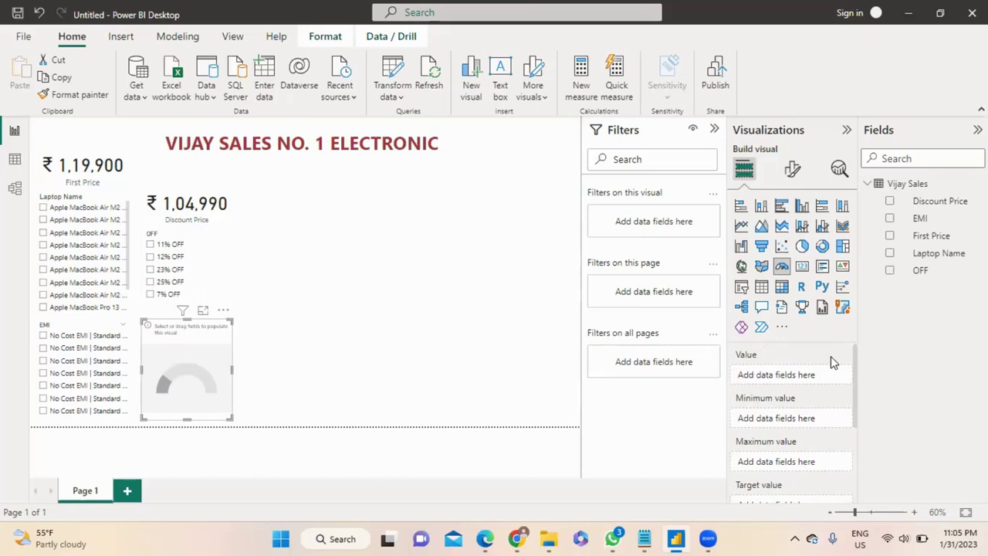
left_click(889, 201)
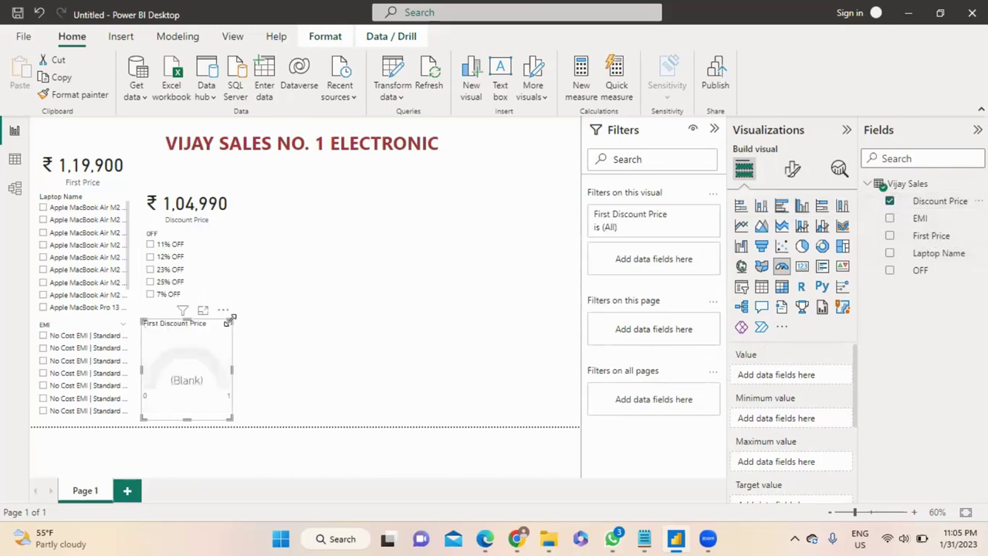
left_click_drag(229, 319, 230, 333)
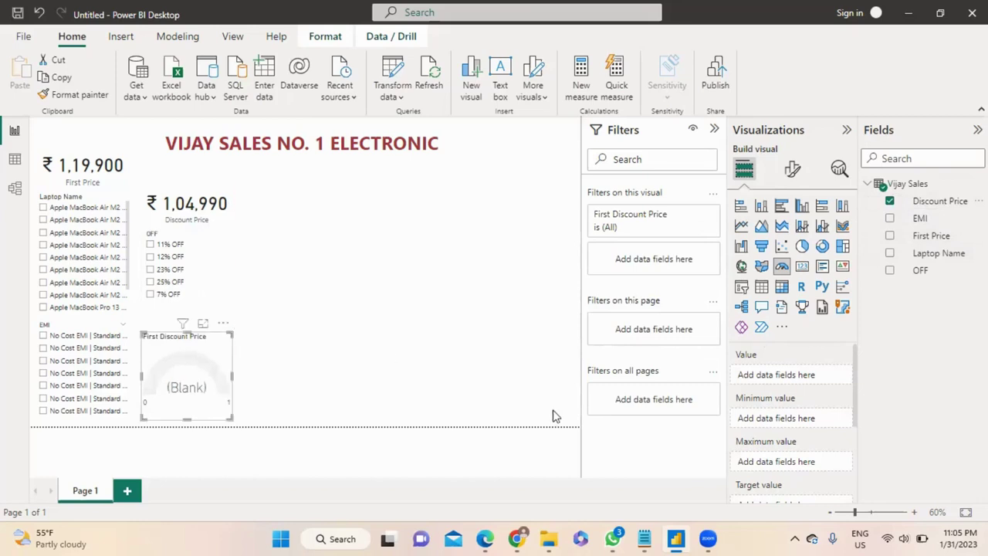
left_click_drag(932, 206, 805, 381)
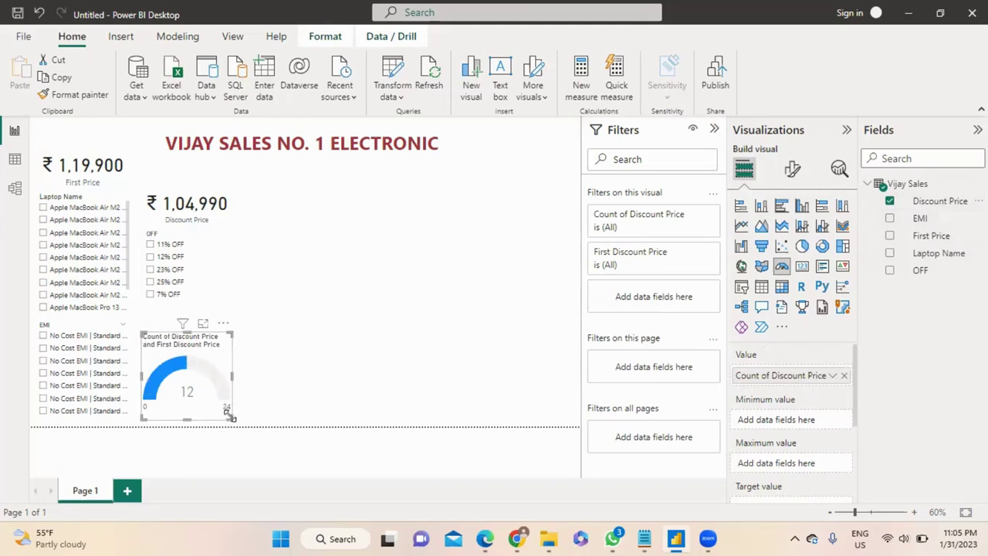
left_click_drag(229, 416, 237, 411)
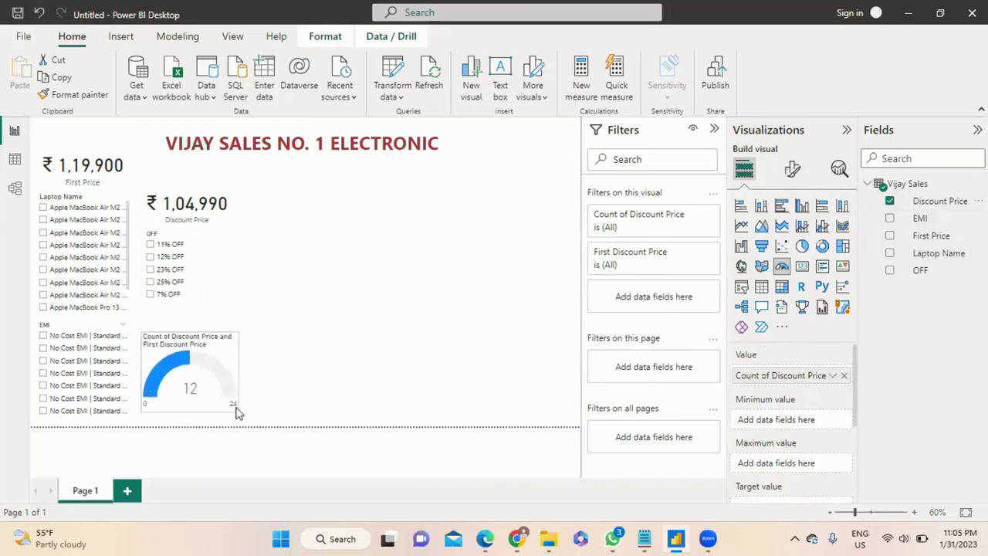
- Rename the gauge's value field to Count Laptop for this visual
left_click(832, 376)
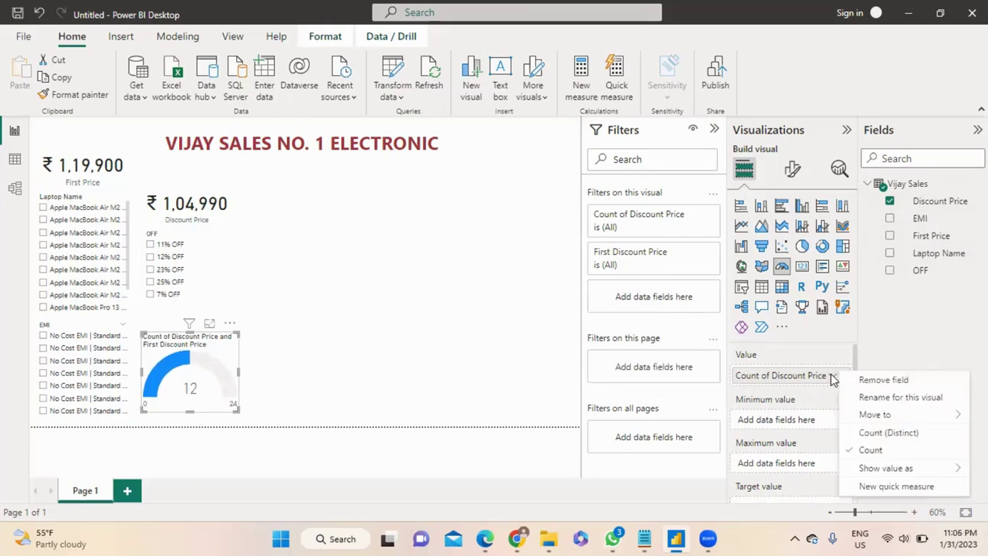
left_click(833, 382)
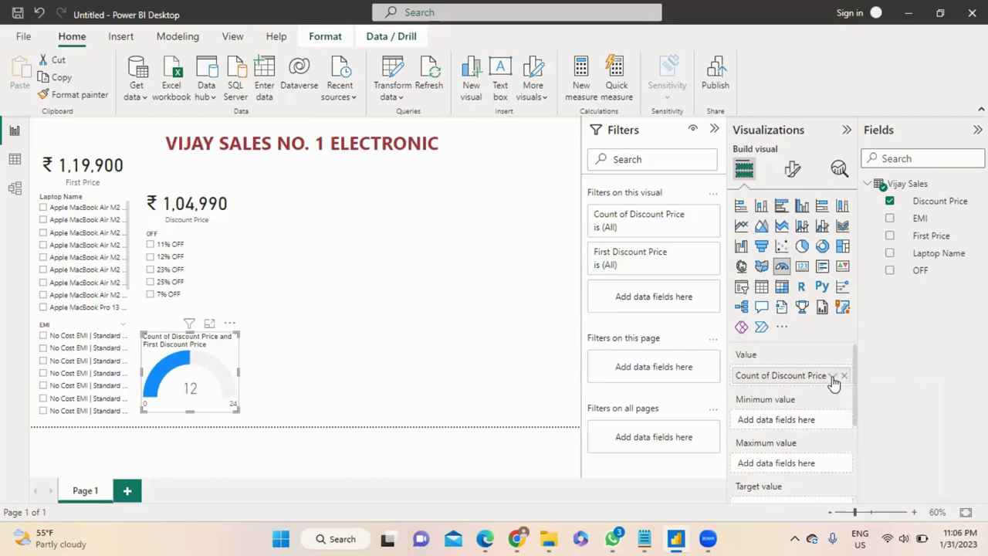
left_click(833, 376)
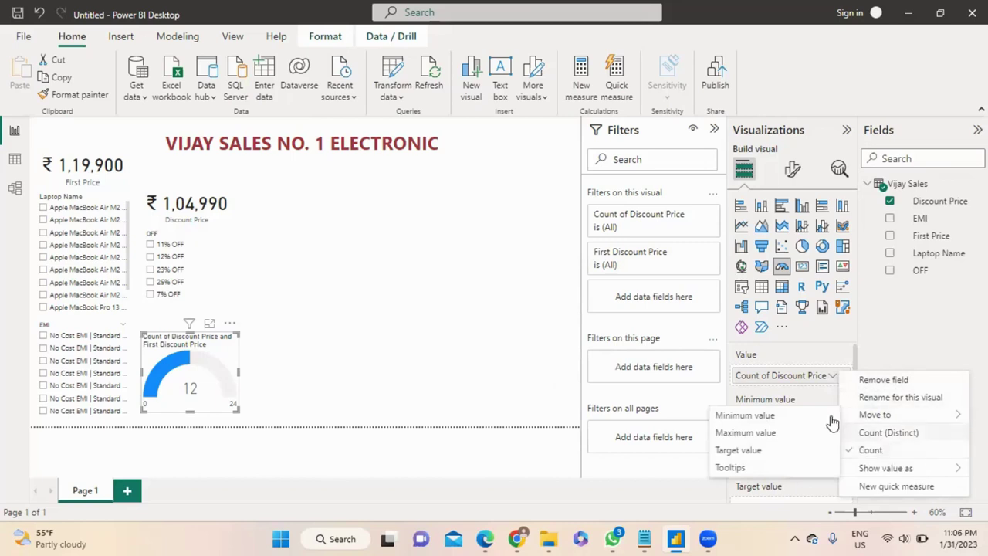
double_click(801, 375)
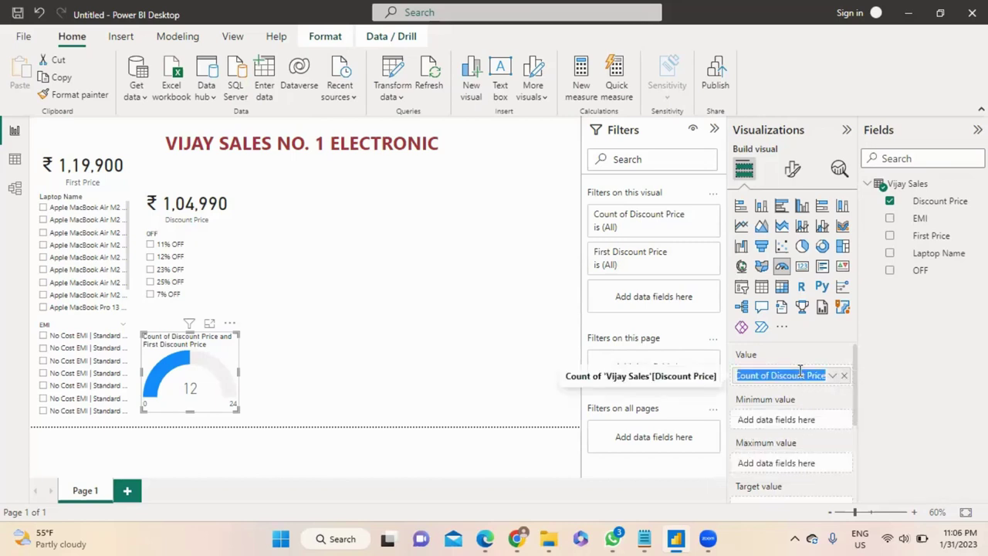
key("ctrl+shift+Left")
key("ctrl+shift+Left")
key("BackSpace")
key("ctrl+shift+Right")
key("BackSpace")
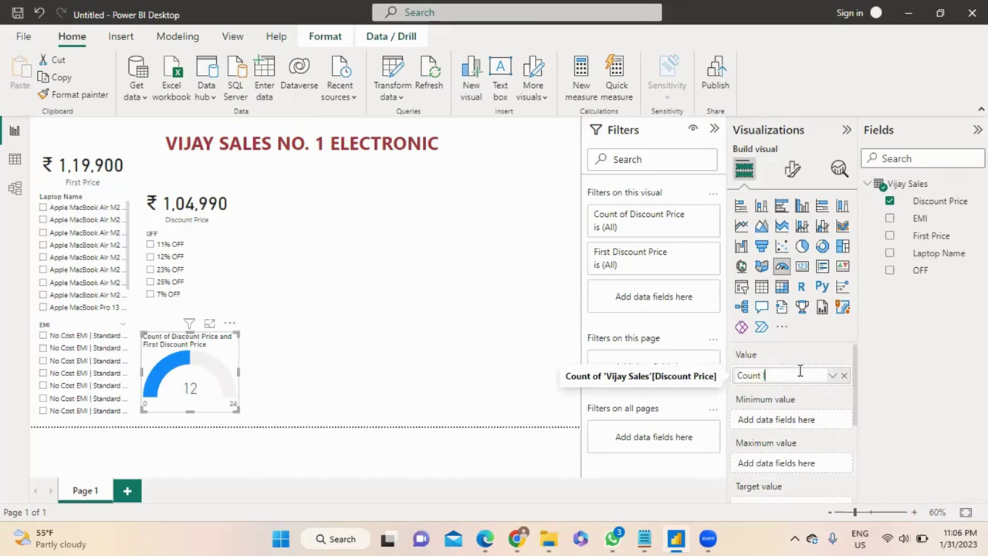
type("lAPTOP")
key("Return")
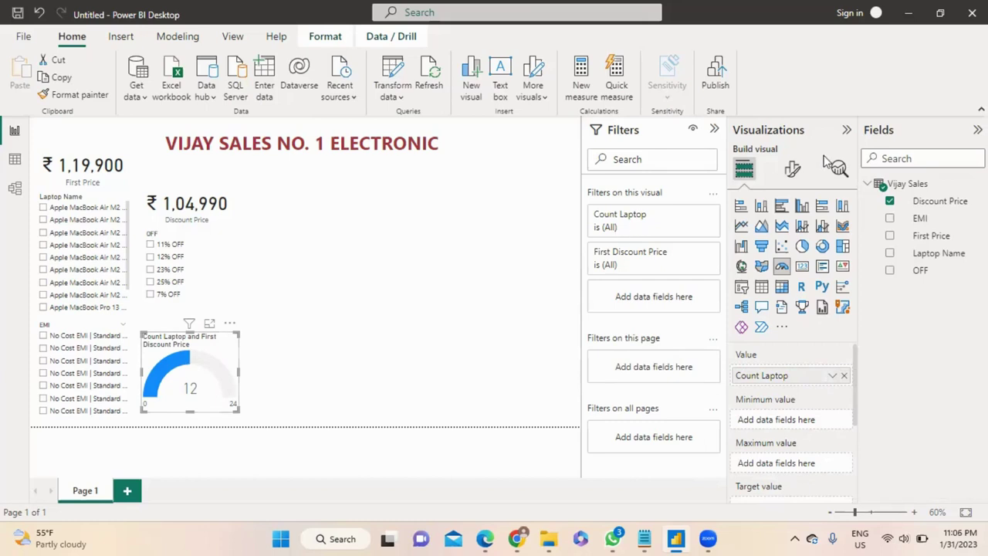
- Change the gauge's title text to Count of Laptop and slightly increase the title's font size
left_click(792, 168)
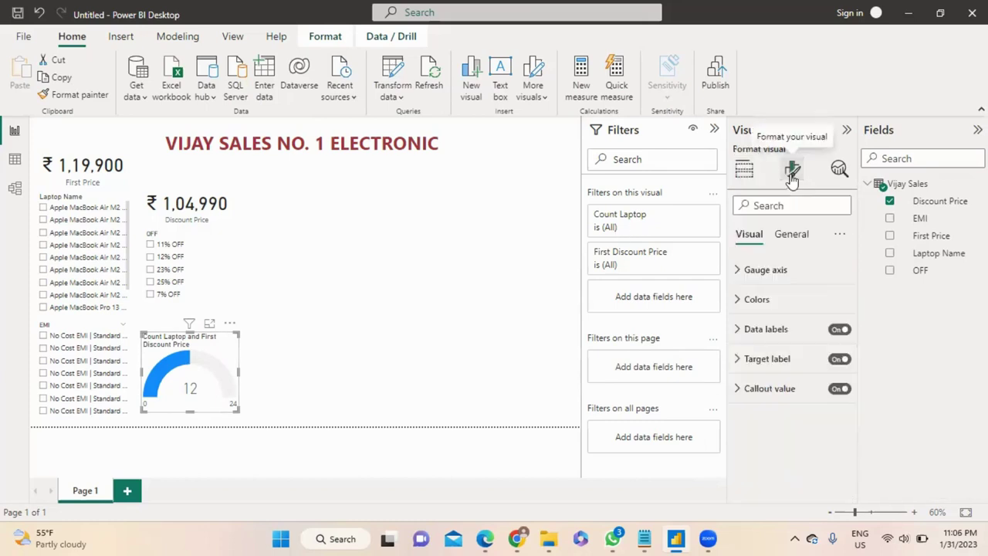
left_click(786, 234)
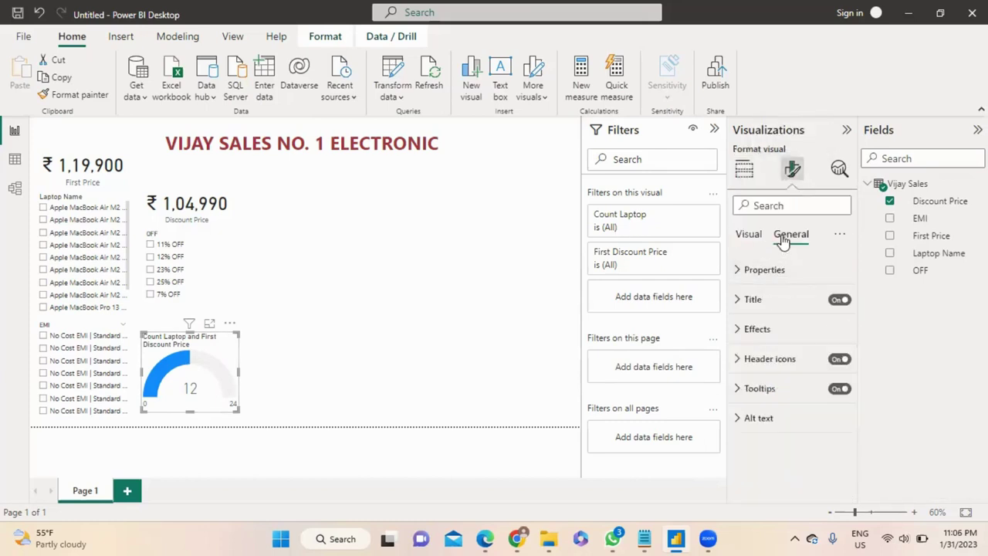
left_click(745, 299)
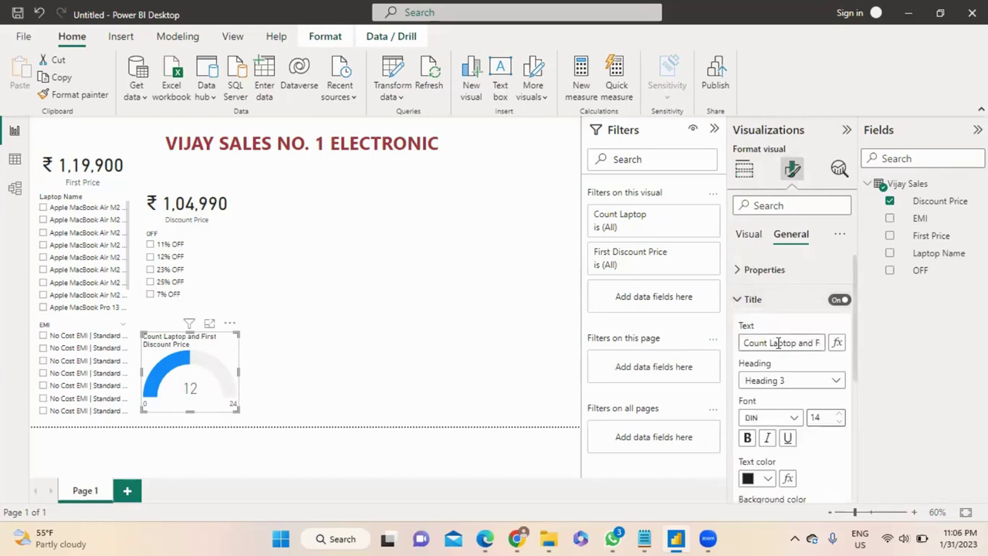
left_click(779, 343)
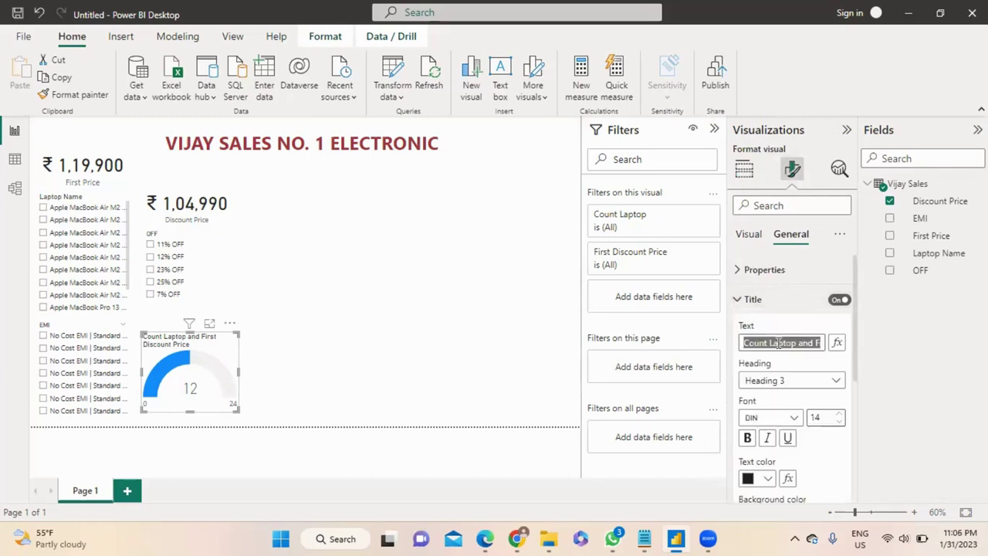
type("Co")
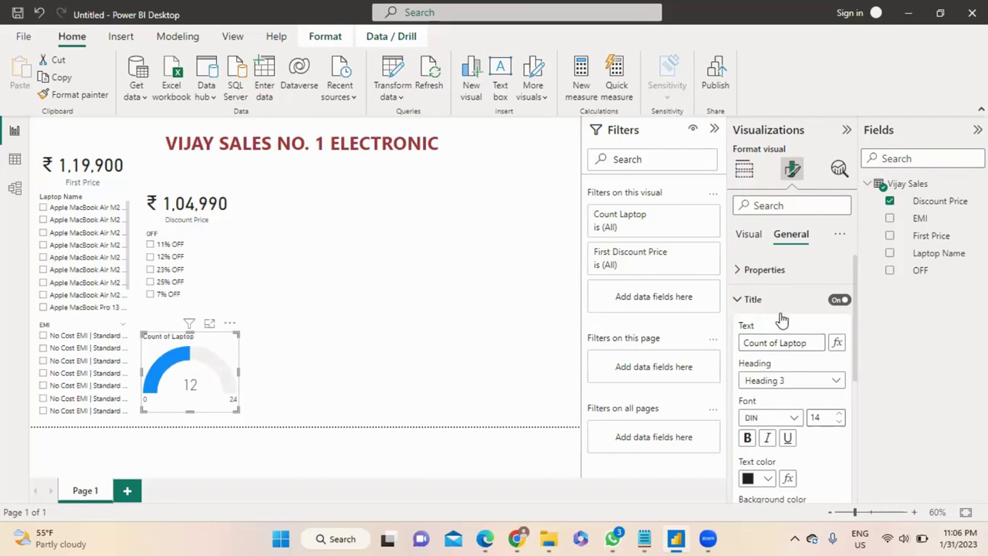
left_click(839, 414)
left_click(388, 278)
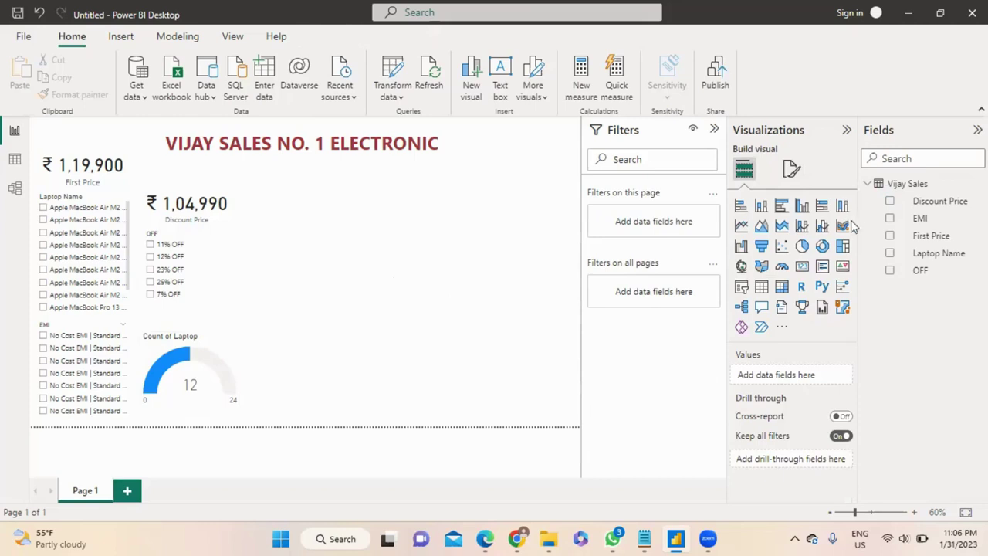
- Add a donut chart and enlarge it to fill the empty area right of the Discount Price card, OFF slicer and gauge
left_click(821, 248)
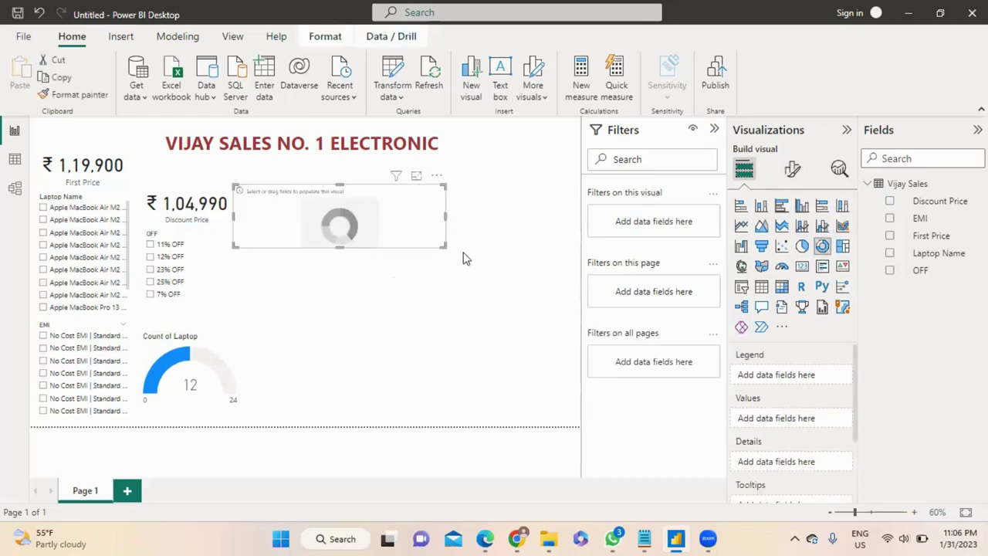
left_click_drag(442, 245, 568, 424)
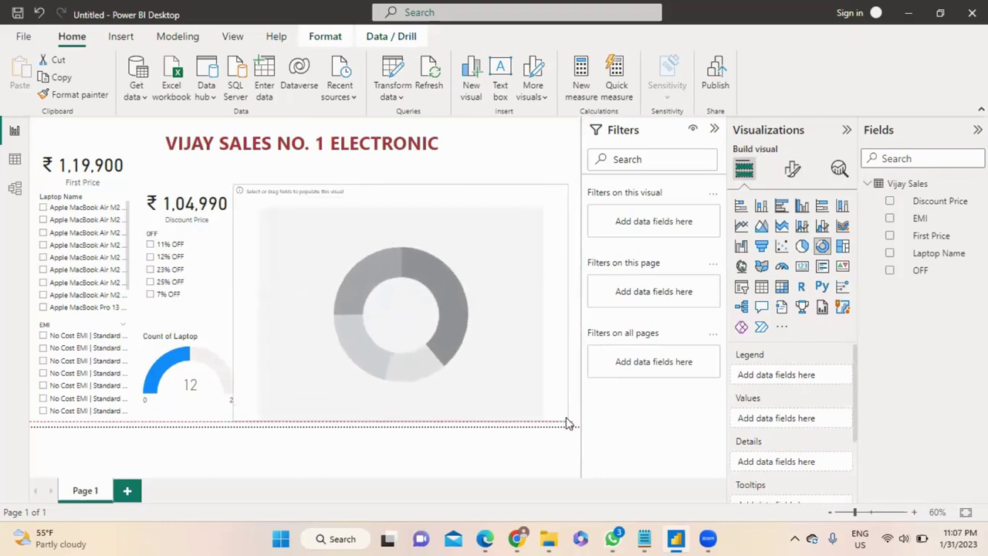
left_click_drag(410, 199, 424, 203)
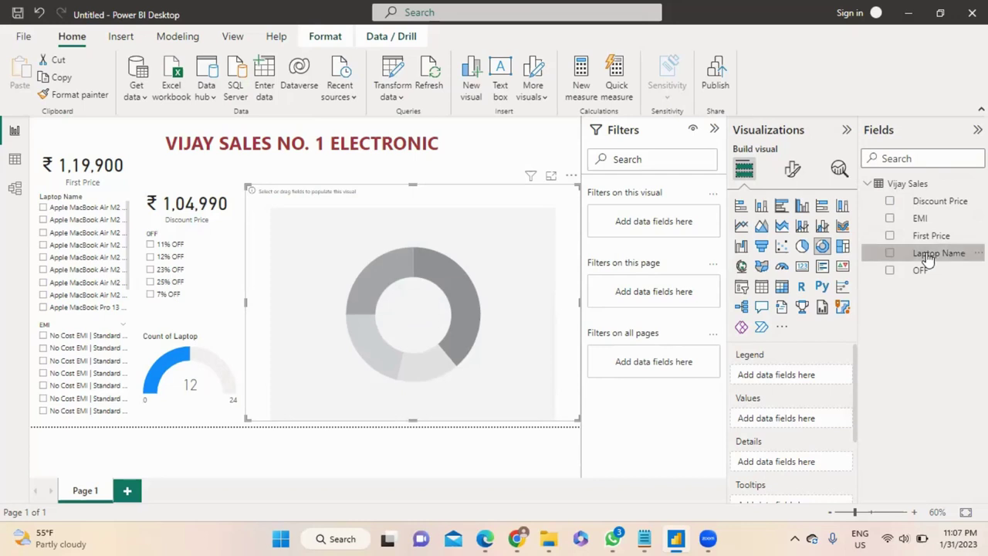
- Assign Laptop Name as the donut chart's legend and Discount Price as its values
left_click(894, 256)
left_click(893, 255)
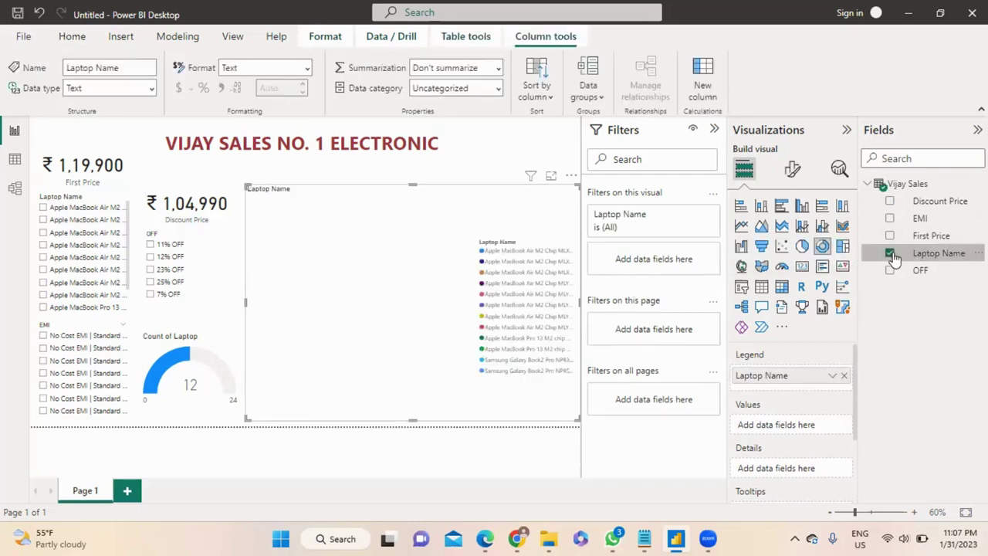
left_click(890, 203)
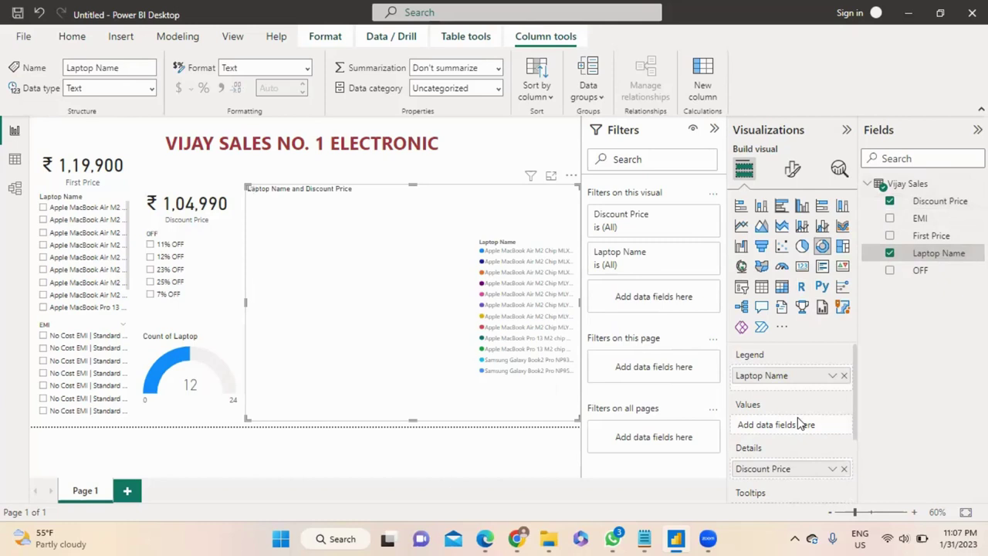
left_click_drag(763, 468, 781, 421)
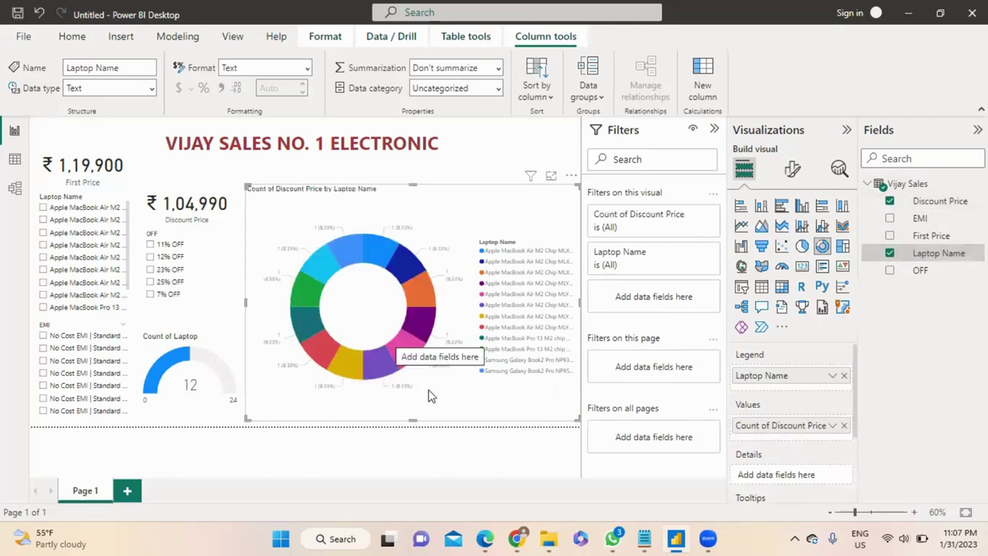
- Apply the built-in dark charcoal theme with multicoloured bars to the whole report
left_click(471, 149)
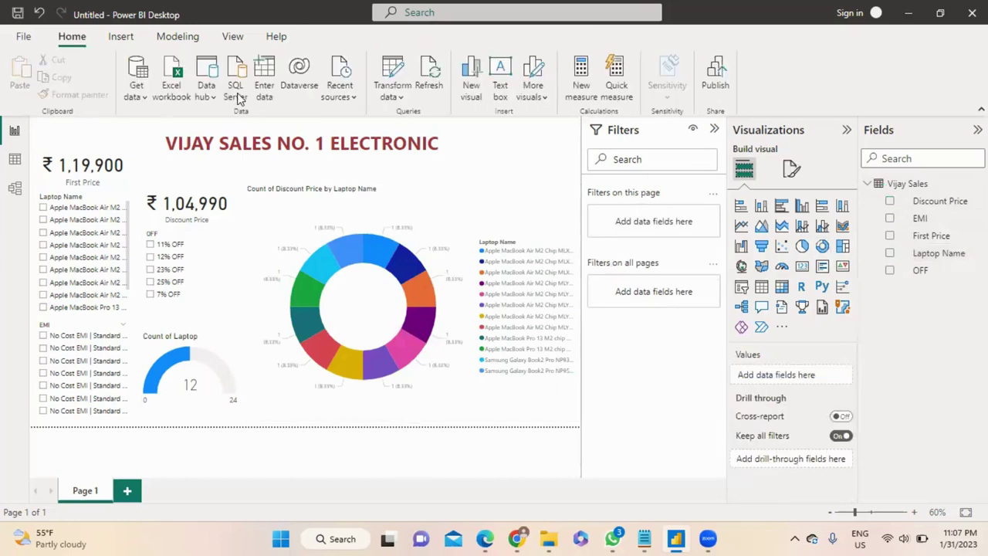
left_click(229, 39)
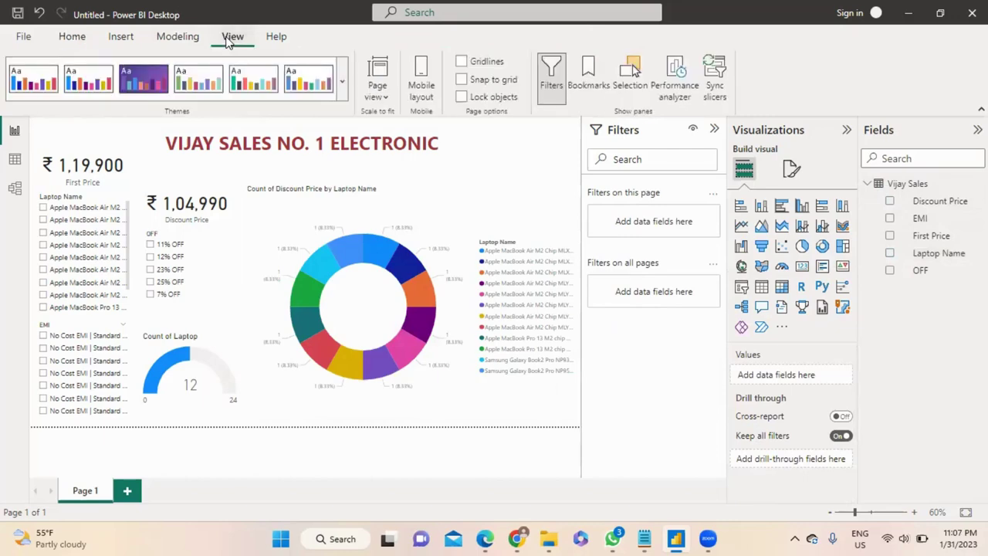
left_click(342, 85)
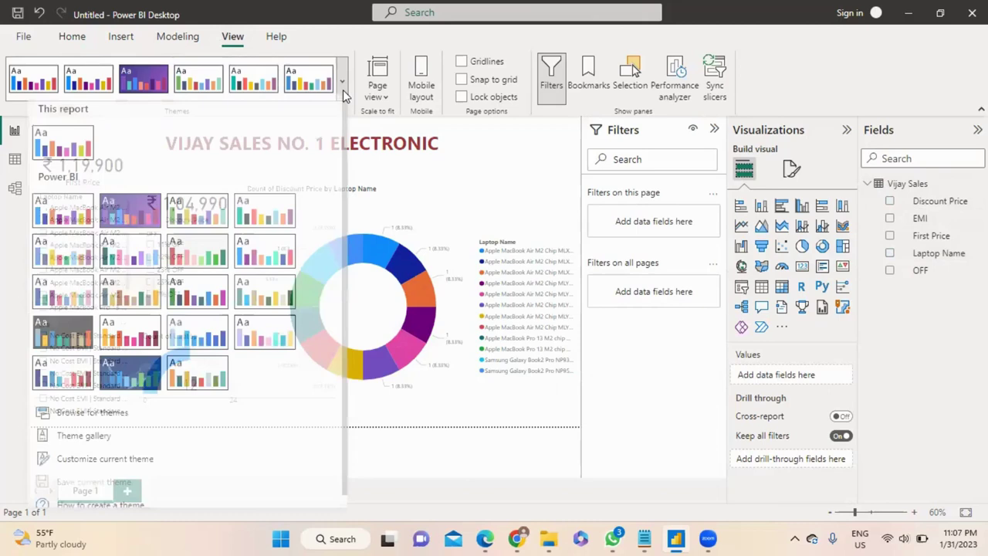
left_click(63, 339)
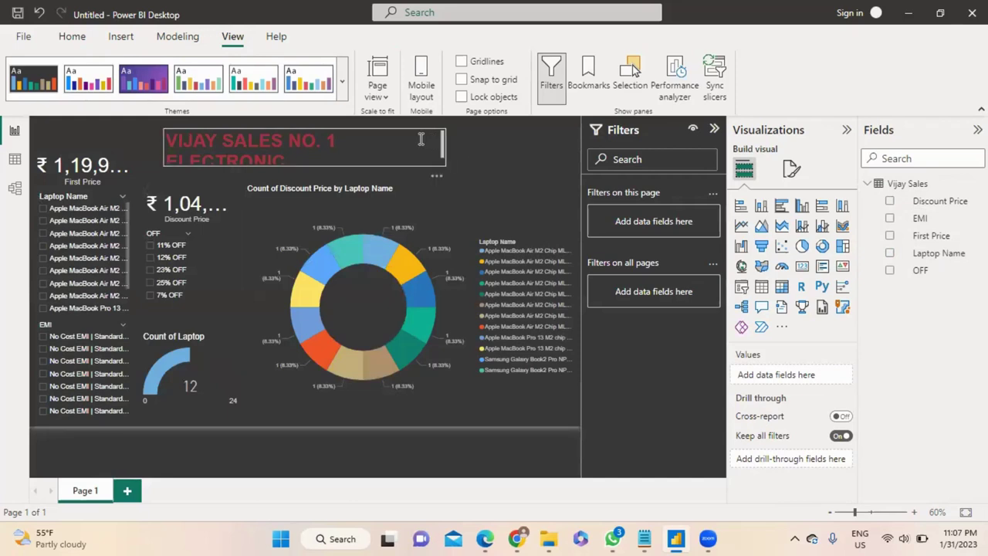
- Widen the report title's text box so that VIJAY SALES NO. 1 ELECTRONIC fits on one line
left_click(443, 154)
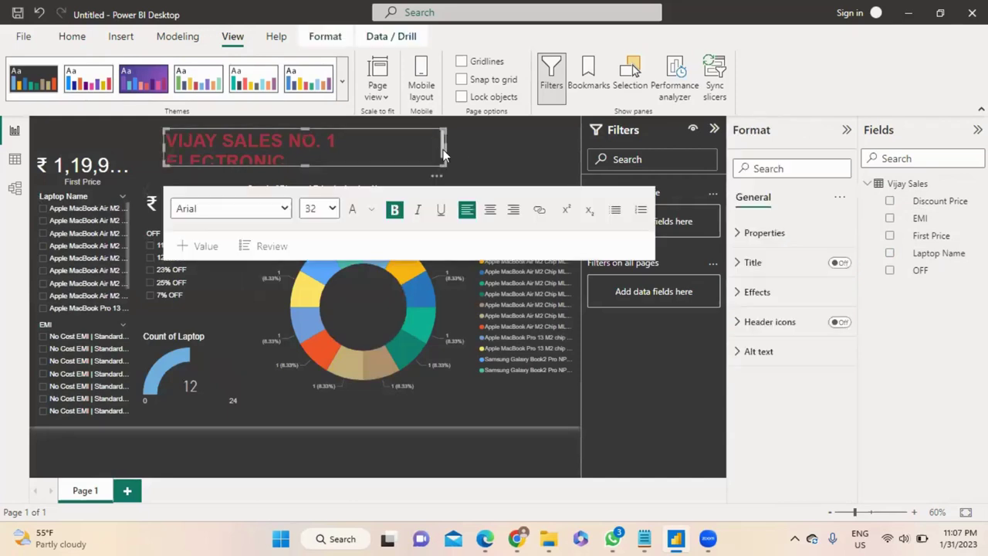
left_click_drag(457, 144, 475, 144)
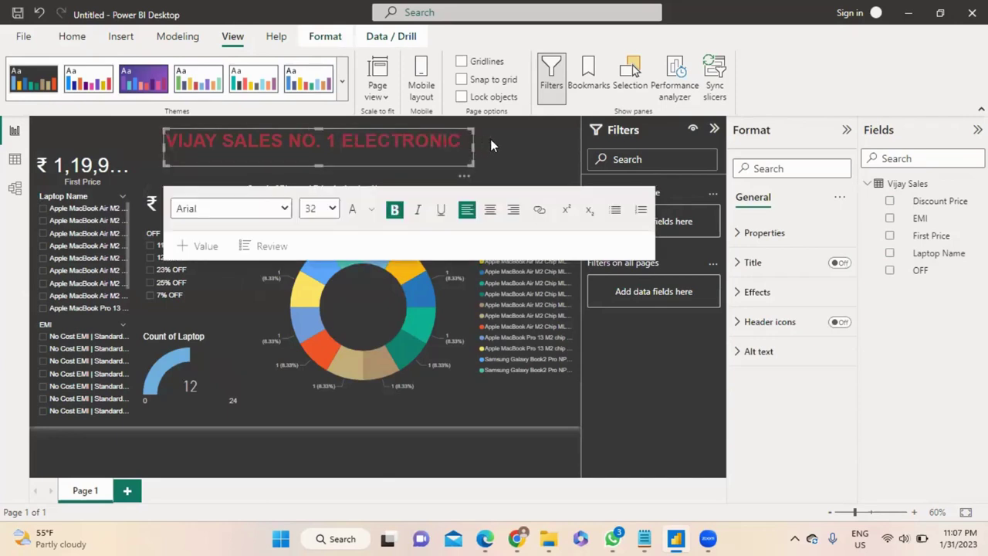
left_click(497, 139)
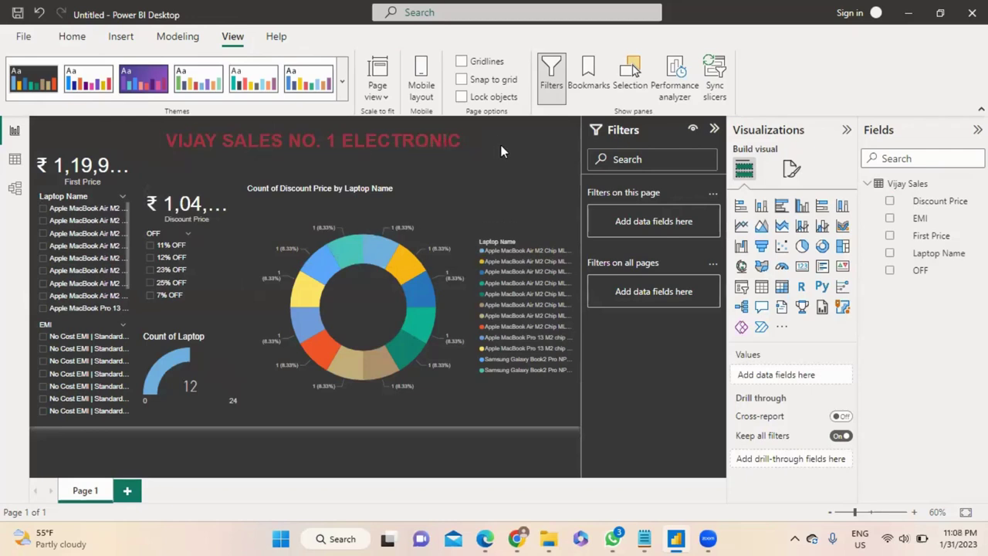
- Widen the First Price card to fit its full value and nudge the EMI and Laptop Name slicers slightly down
left_click(130, 177)
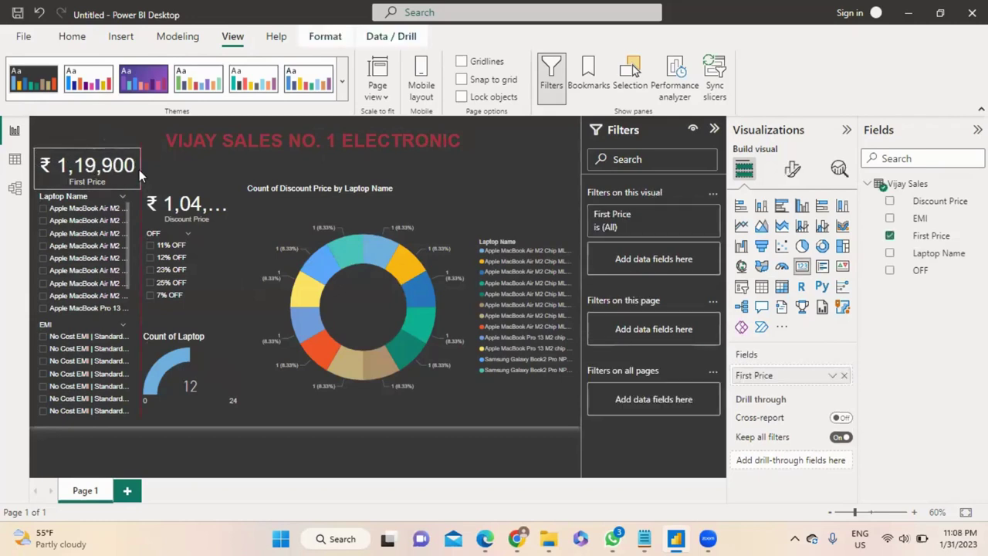
left_click(137, 169)
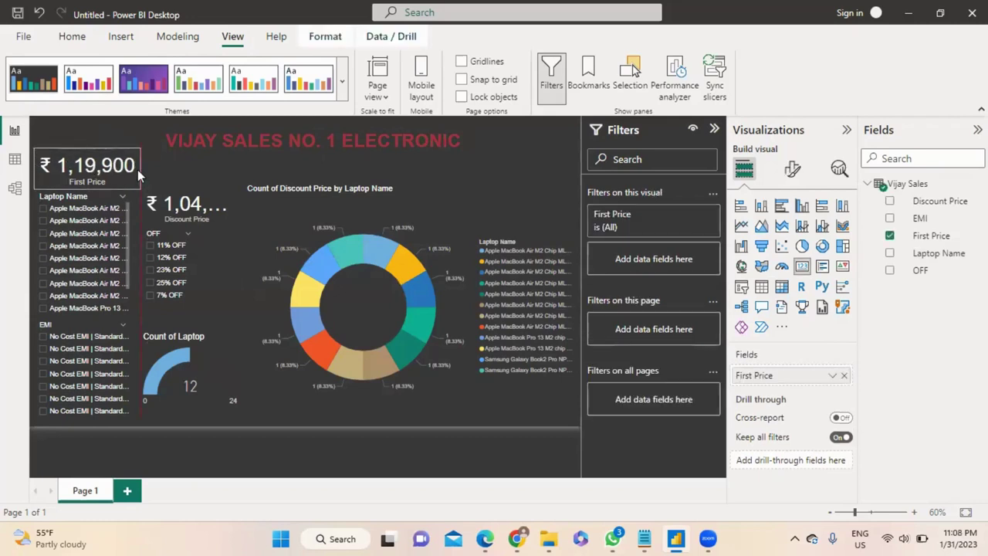
left_click(54, 326)
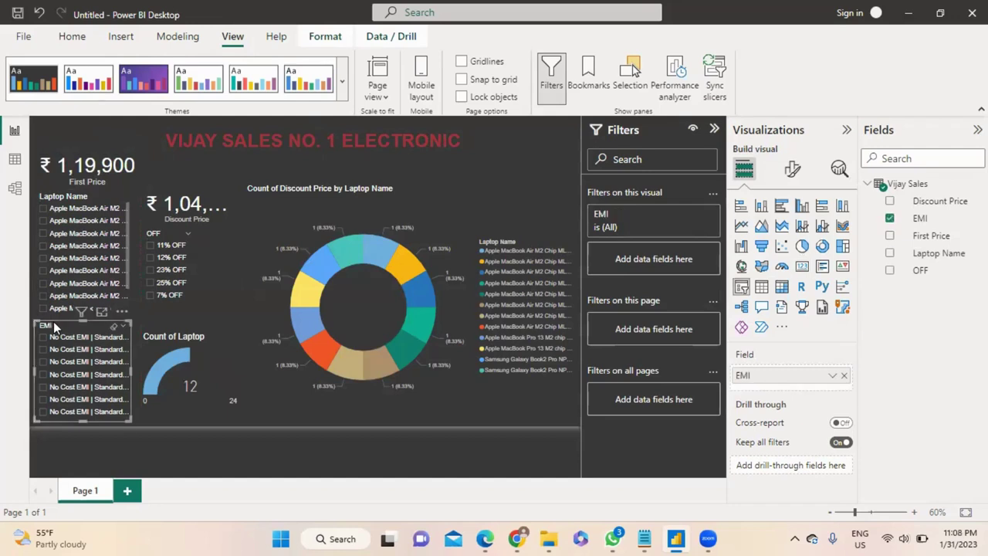
left_click(51, 199)
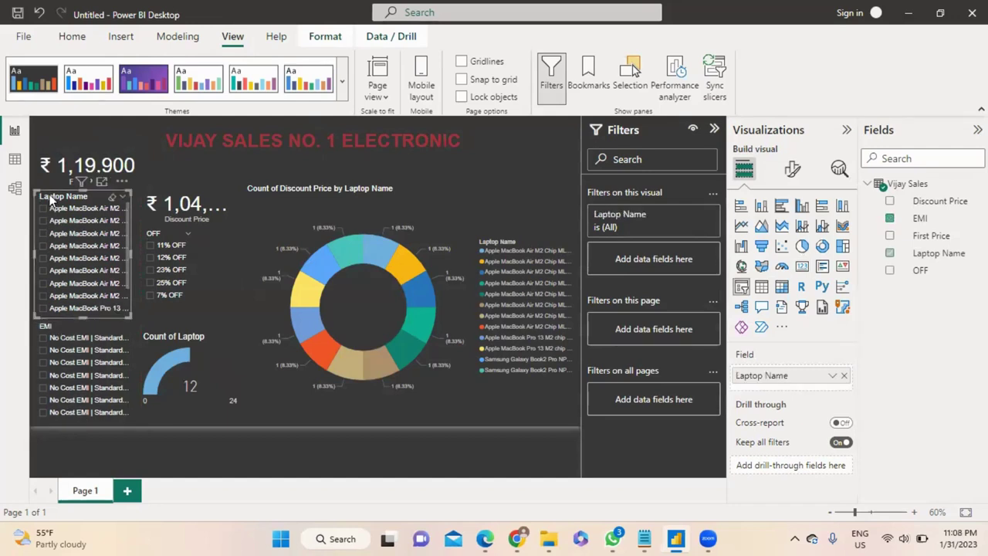
- Widen the Discount Price card to fit its full value and move the OFF slicer slightly down beneath it
left_click(226, 208)
left_click_drag(232, 204, 243, 205)
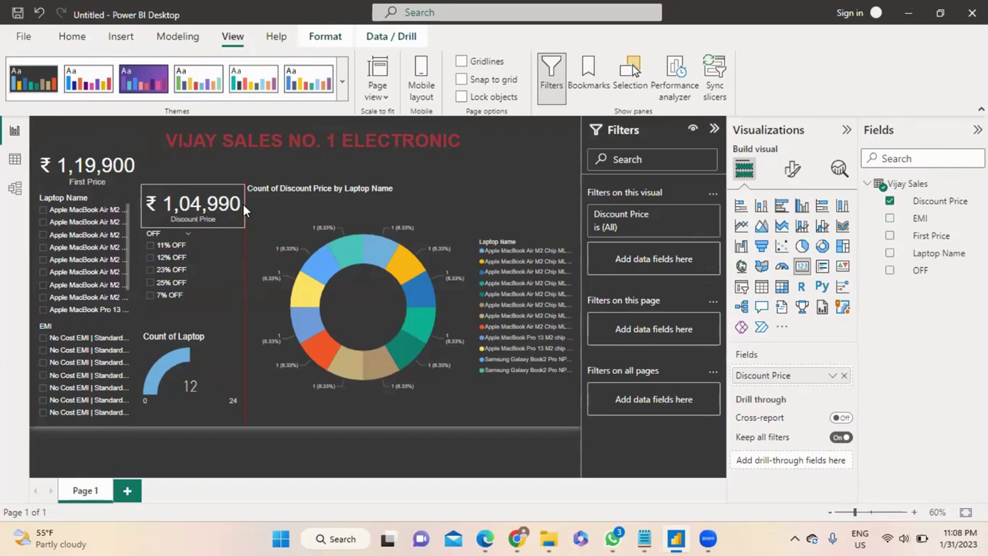
left_click(530, 142)
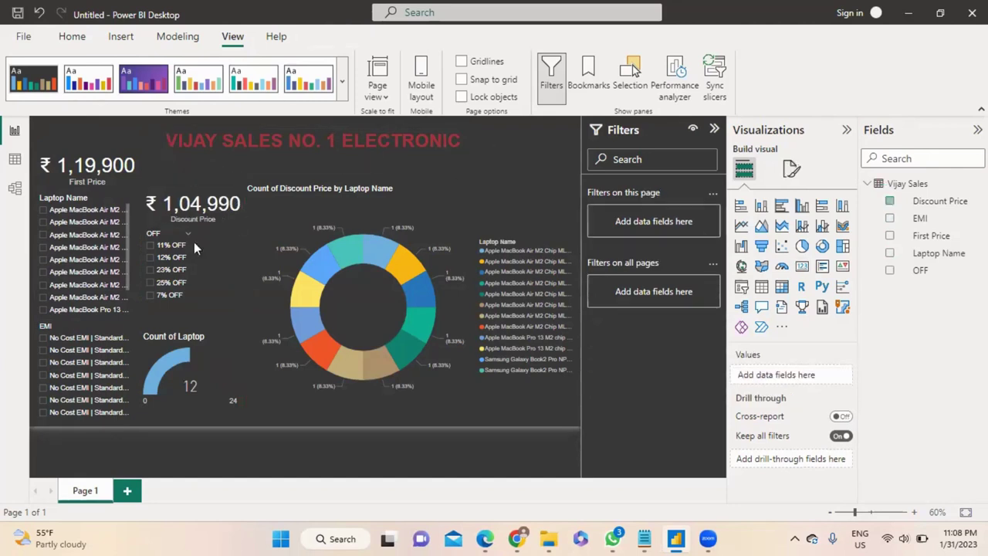
left_click_drag(151, 233, 152, 240)
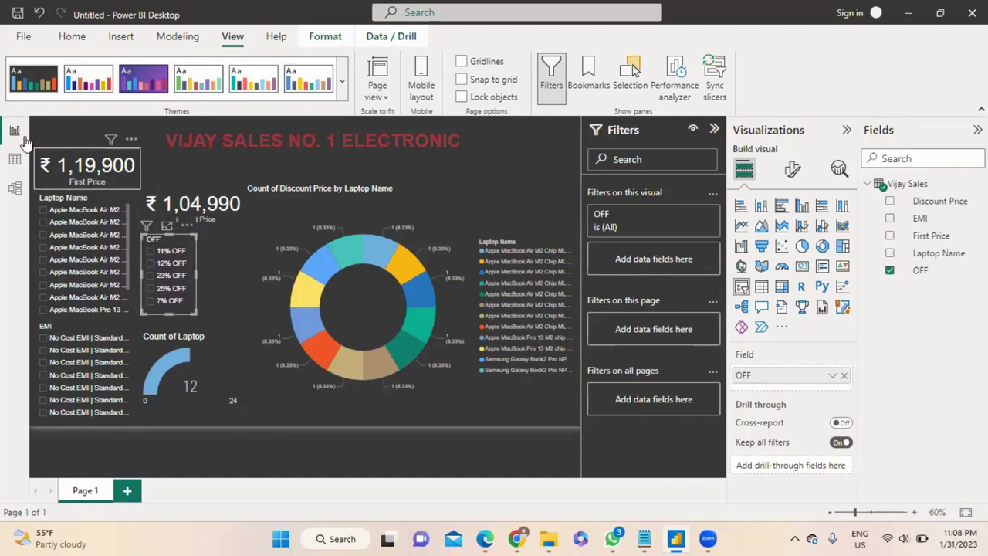
left_click(52, 159)
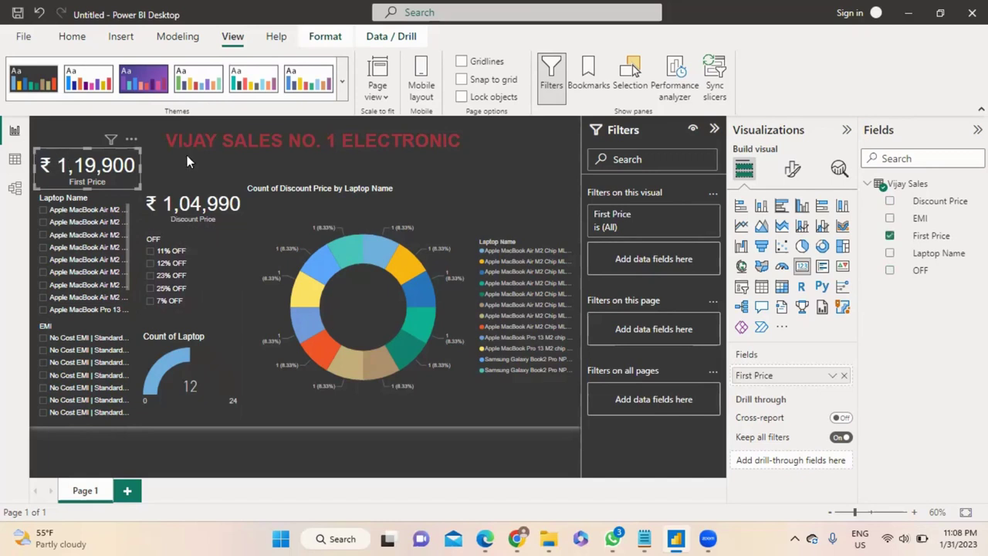
- Change the font colour of the title VIJAY SALES NO. 1 ELECTRONIC to the orange-red theme colour
left_click(366, 139)
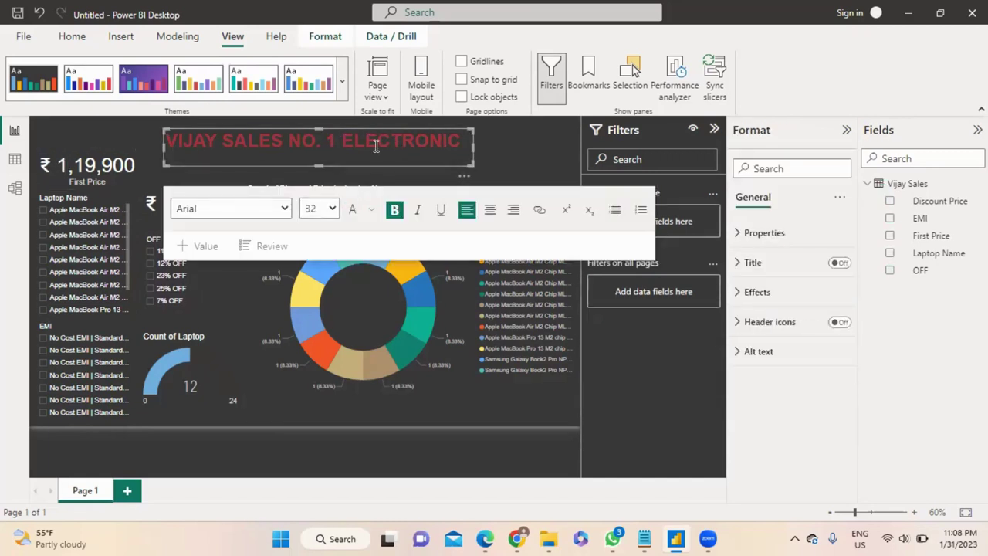
triple_click(376, 147)
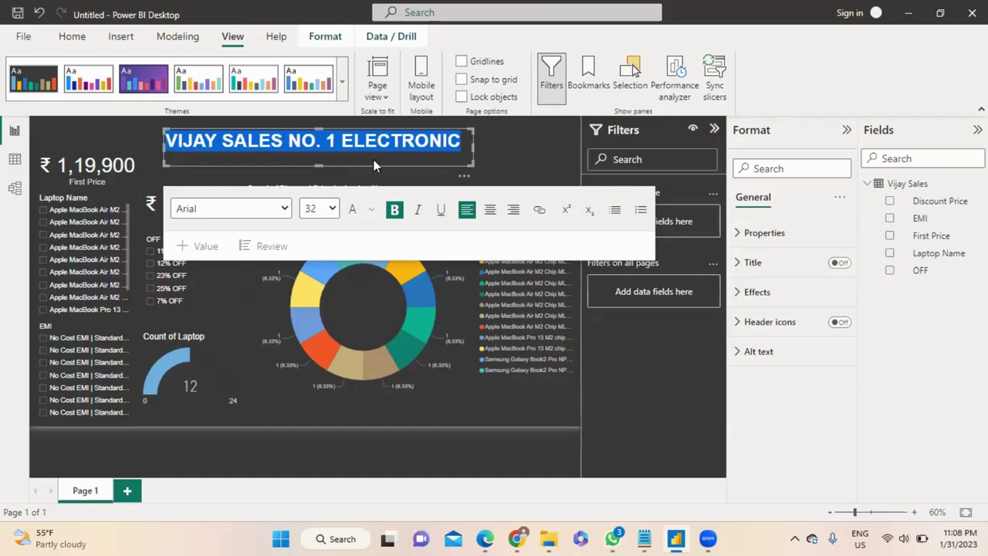
left_click(372, 210)
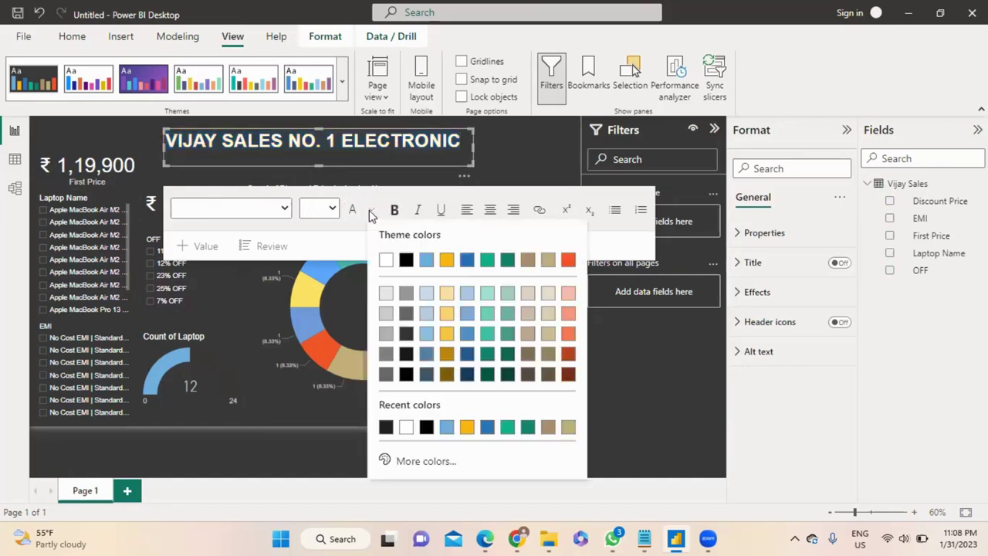
left_click(568, 261)
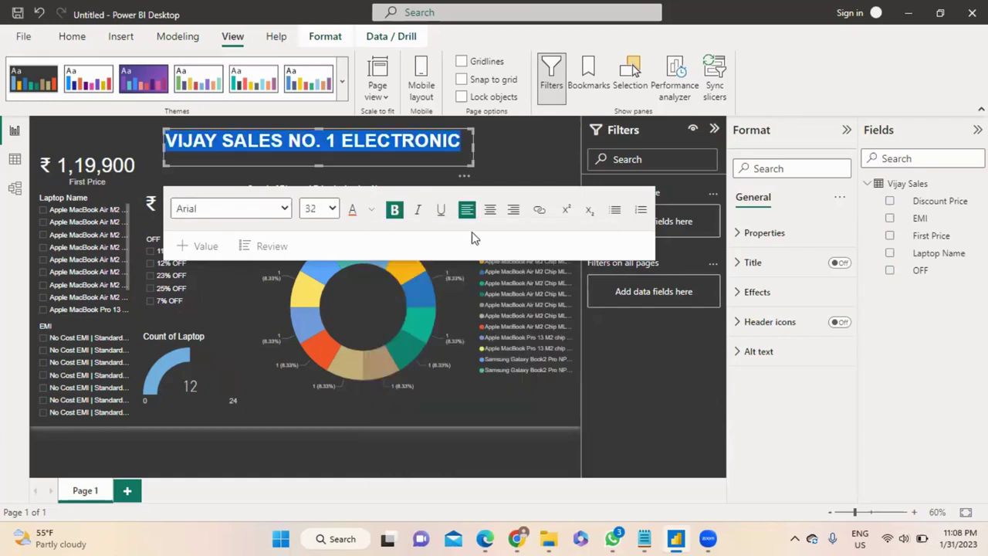
left_click(488, 134)
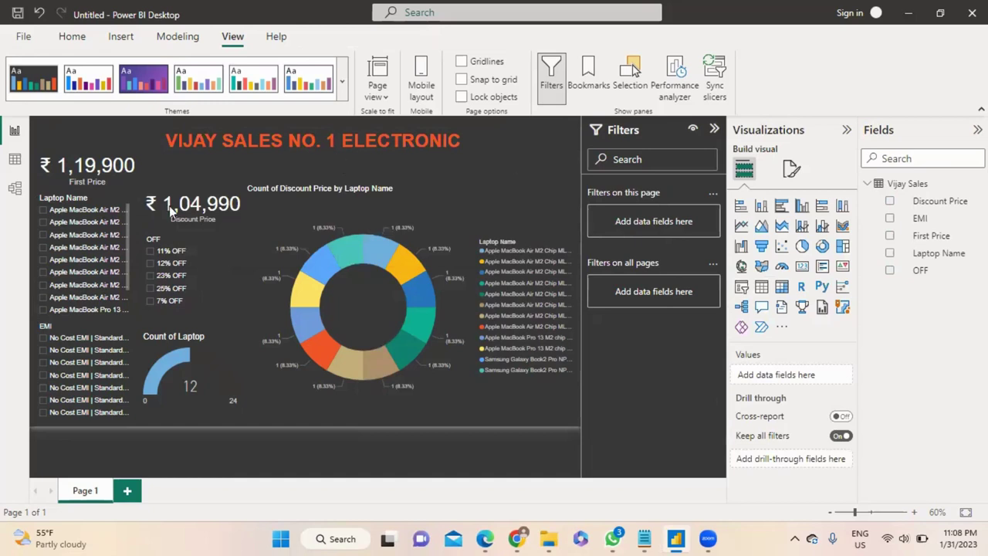
- Set the colour of the First Price card's category label to golden yellow
left_click(133, 179)
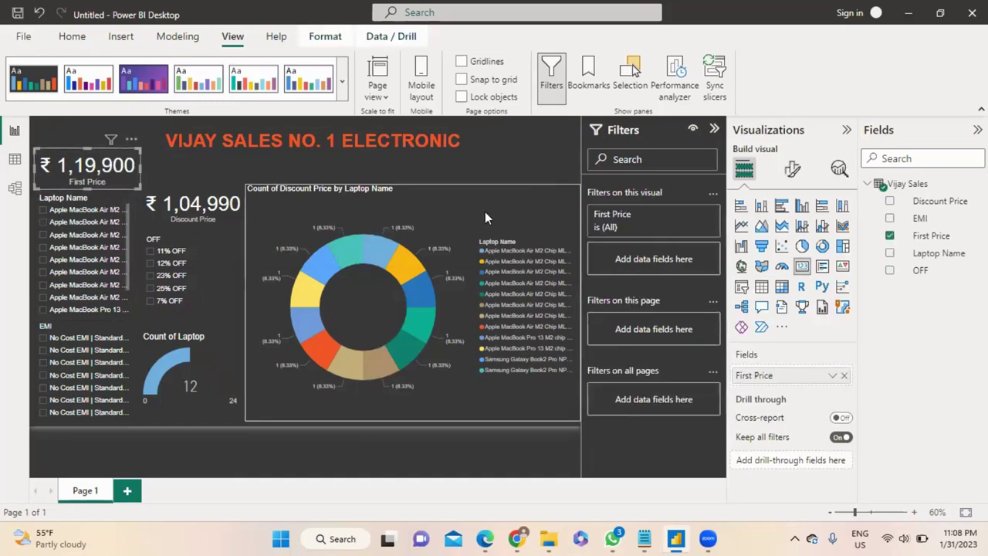
left_click(792, 171)
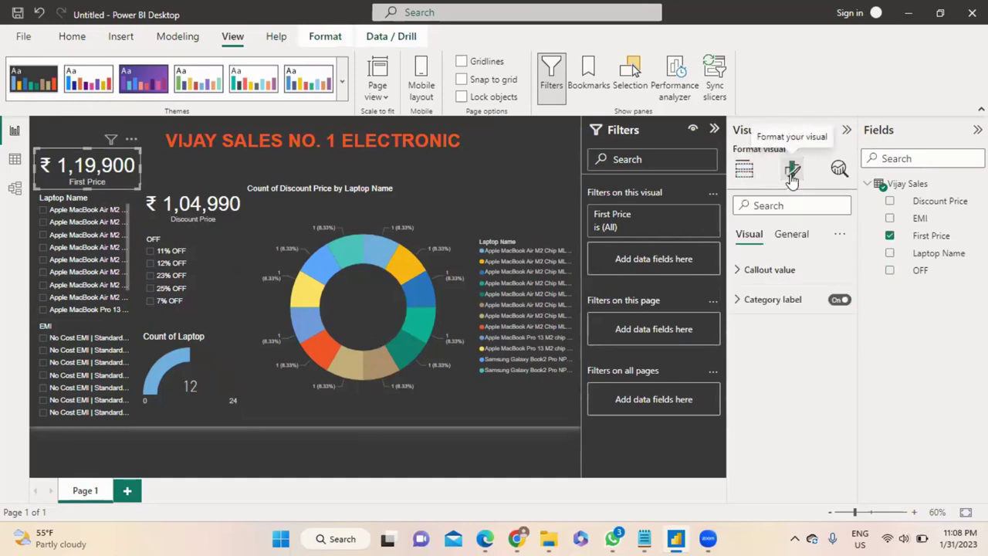
left_click(746, 301)
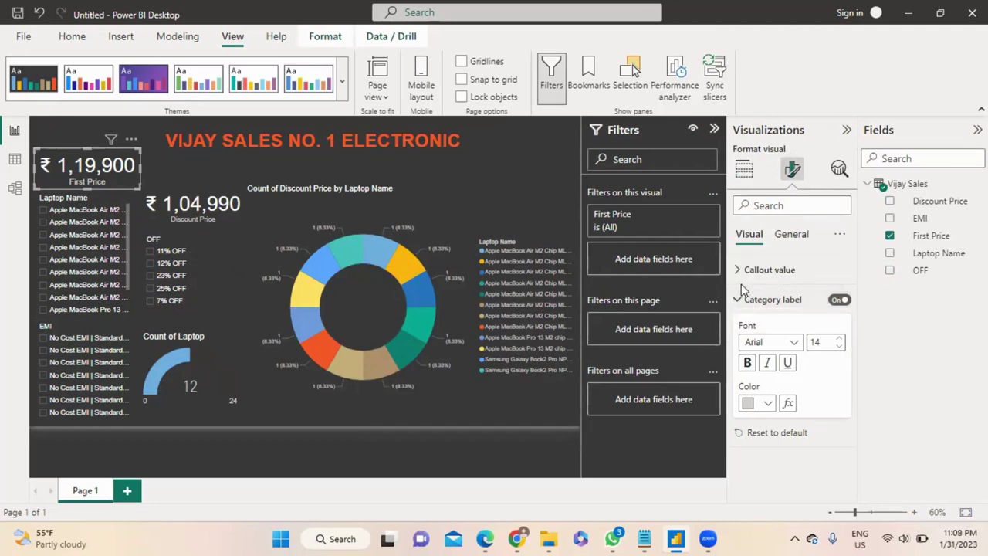
left_click(744, 273)
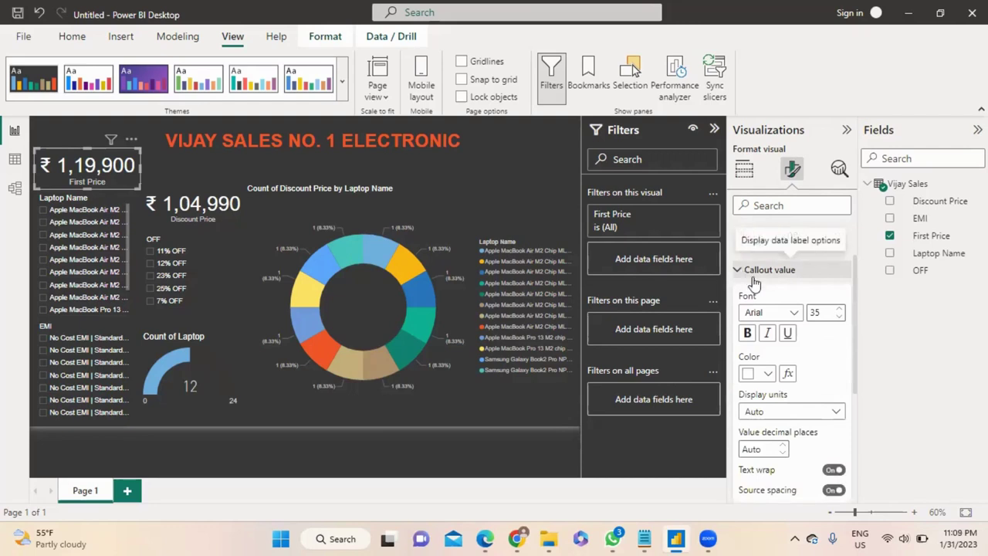
left_click(743, 270)
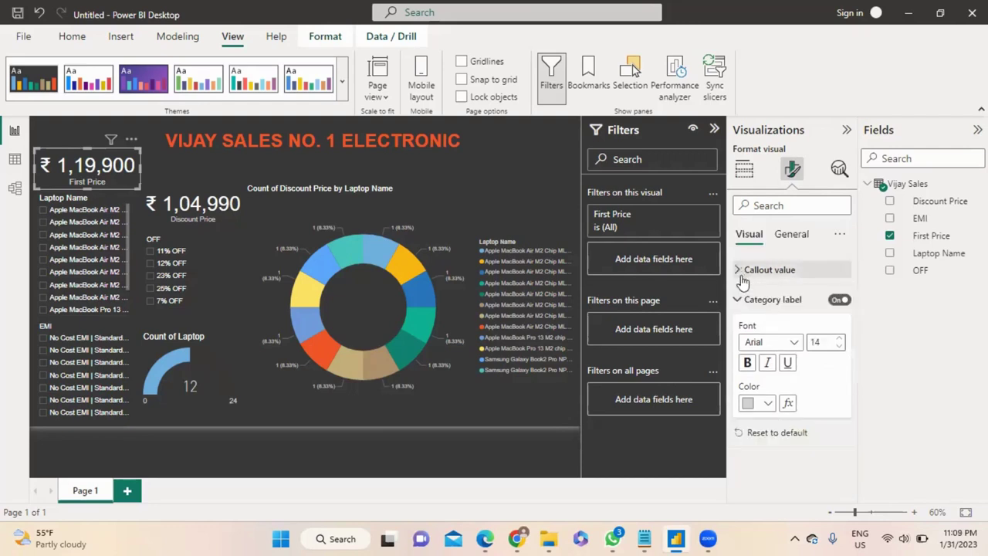
left_click(768, 404)
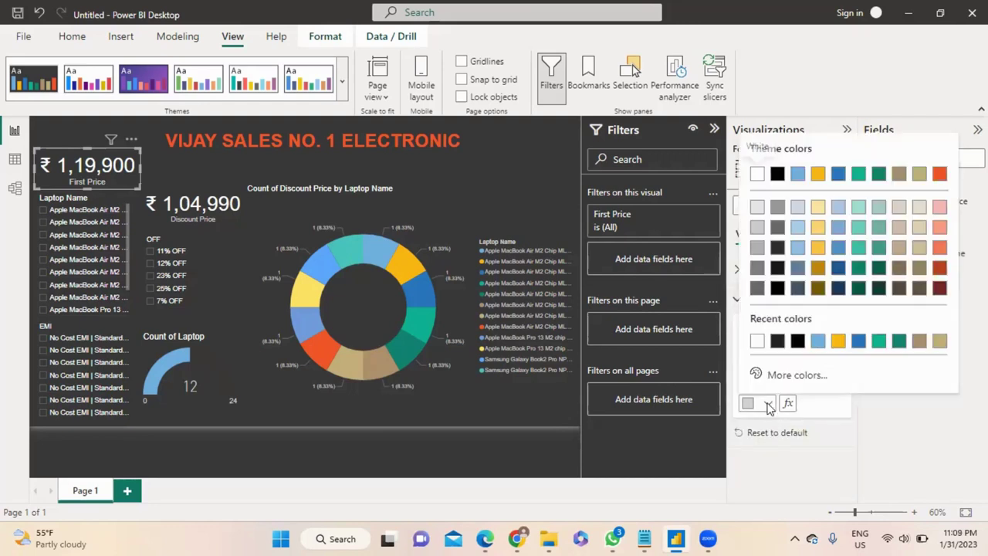
left_click(839, 342)
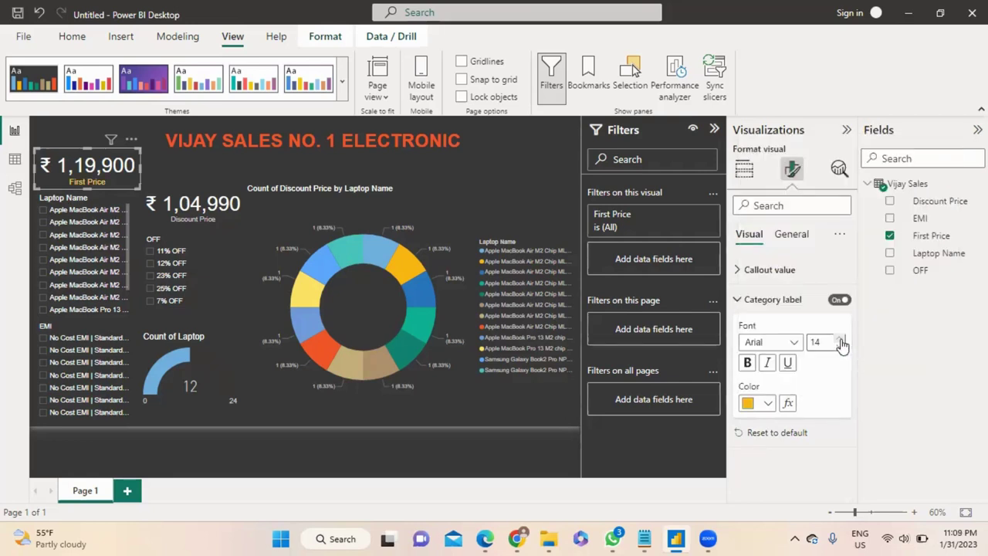
double_click(816, 341)
key("BackSpace")
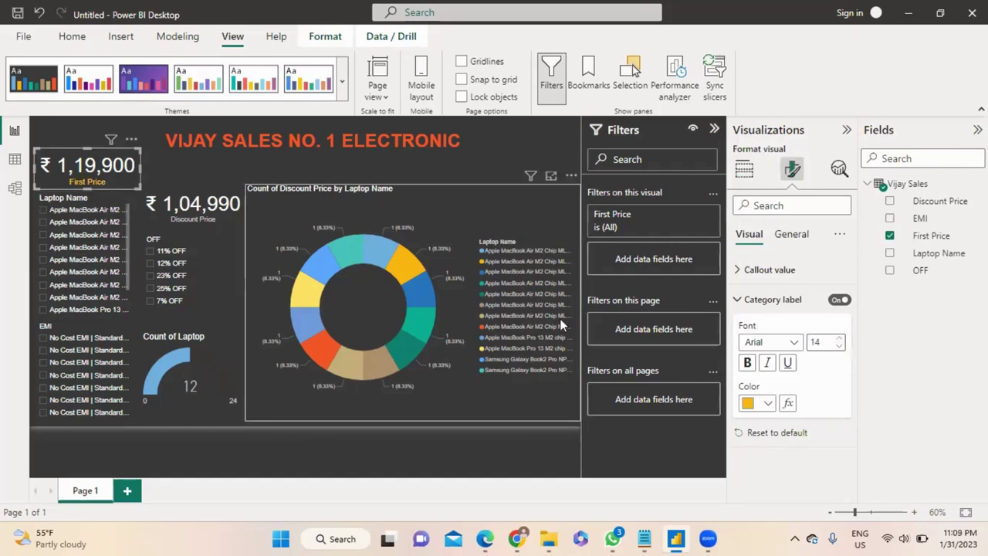
- Format the Laptop Name slicer's header text in golden yellow and bold
left_click(53, 199)
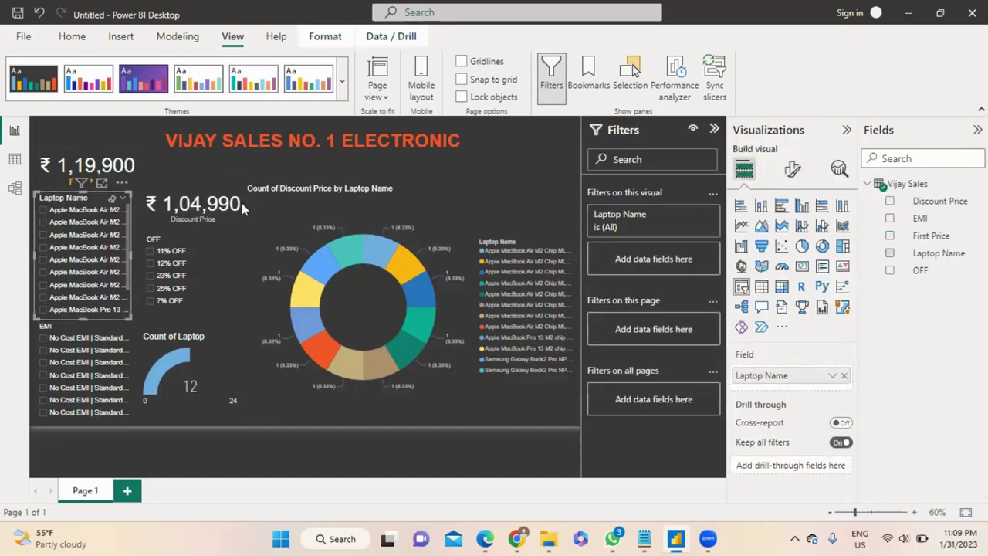
left_click(792, 168)
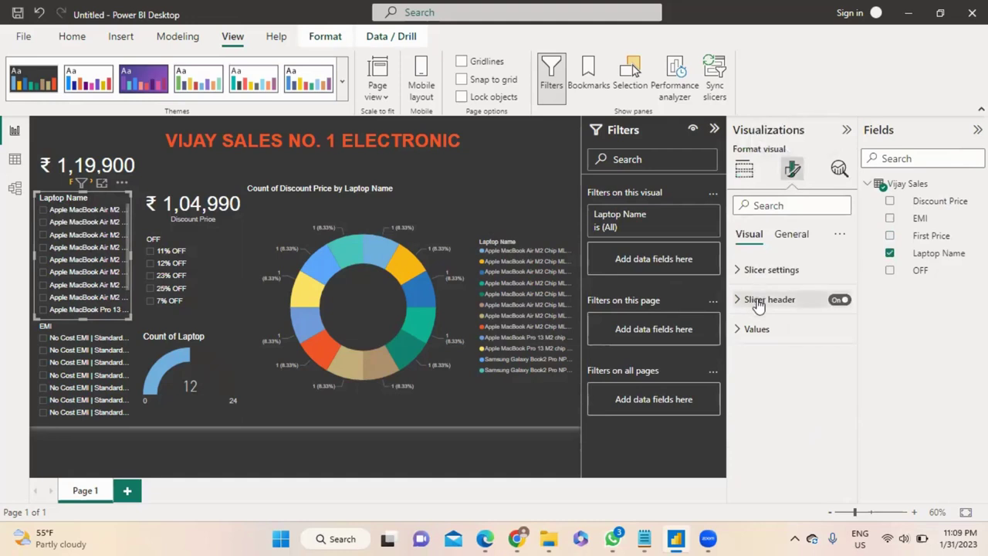
left_click(748, 272)
left_click(749, 271)
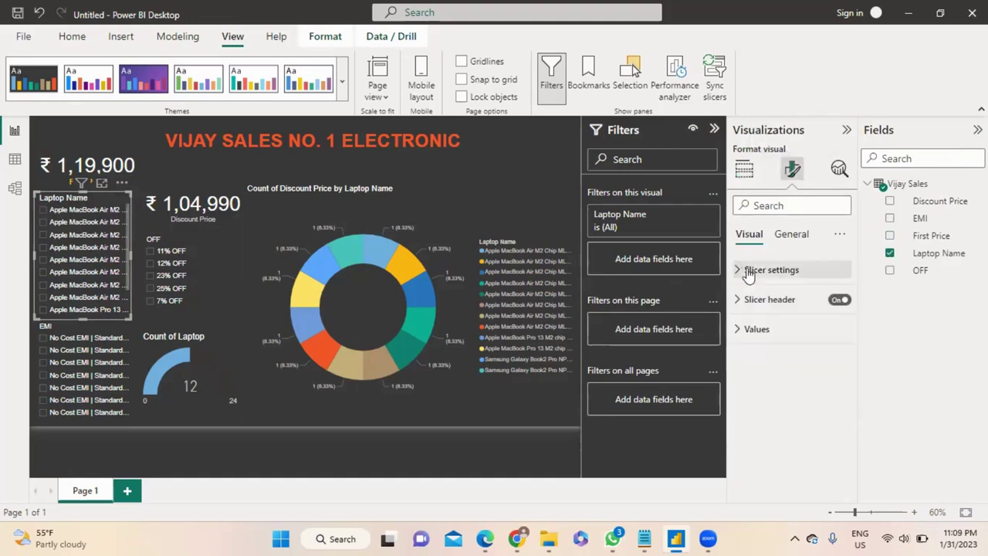
left_click(743, 303)
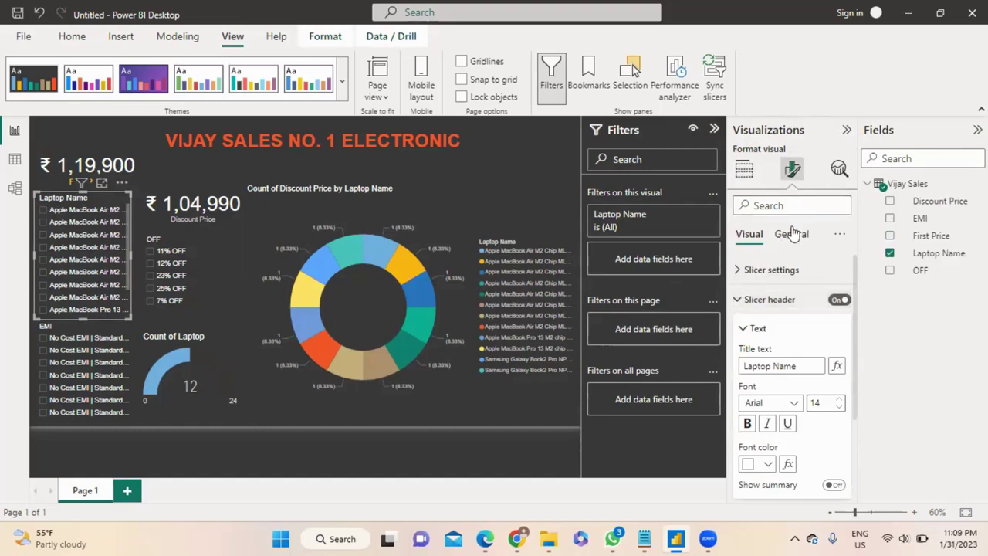
left_click(791, 237)
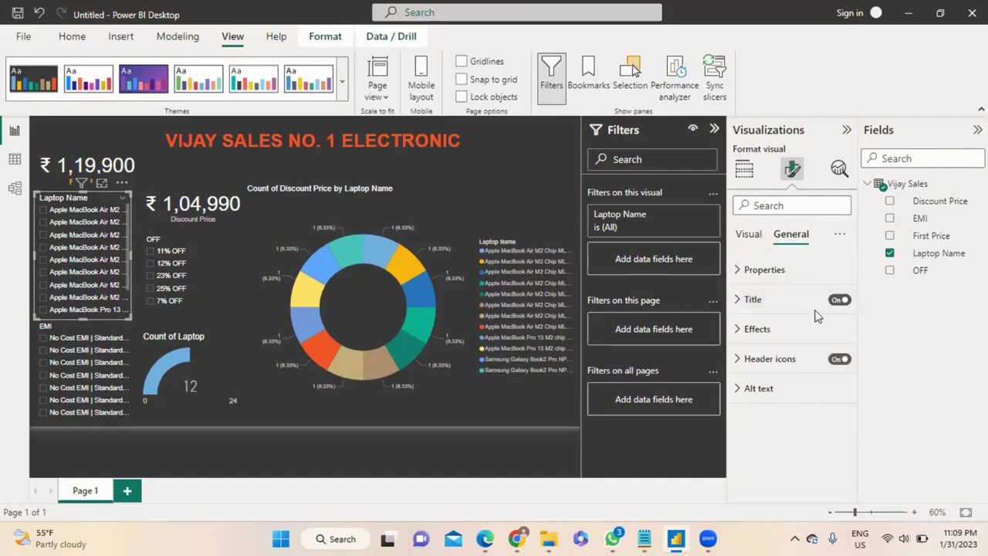
left_click(840, 301)
left_click(839, 301)
left_click(747, 272)
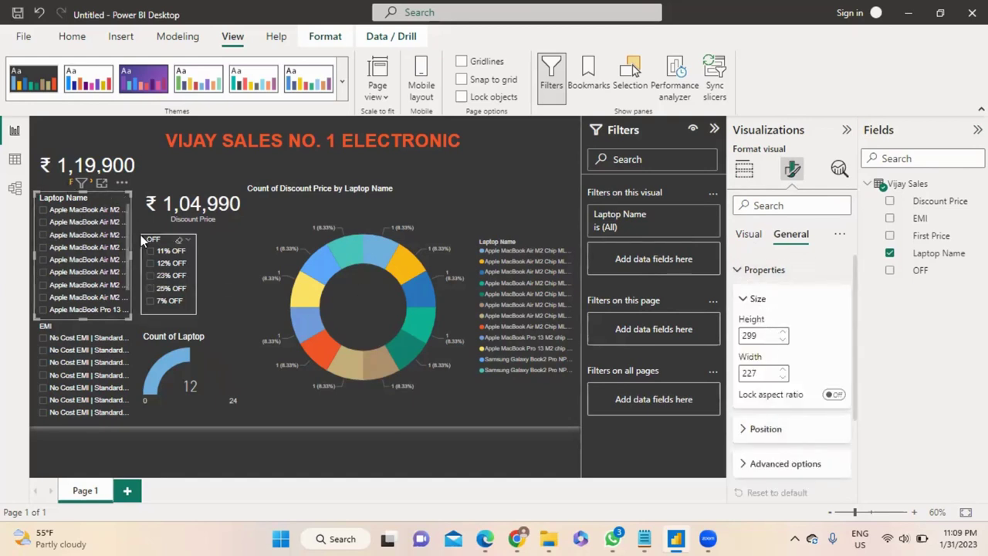
left_click(749, 234)
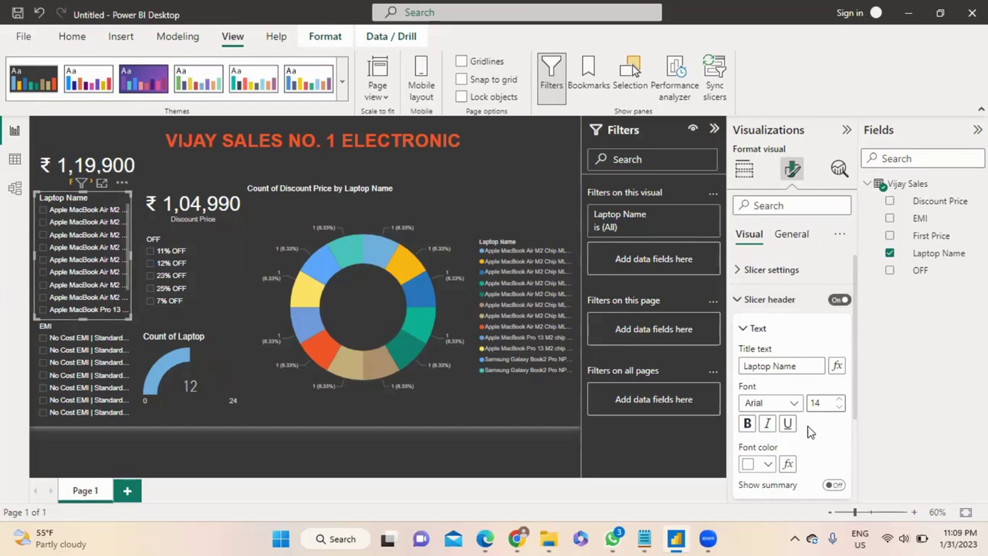
left_click(762, 463)
left_click(756, 408)
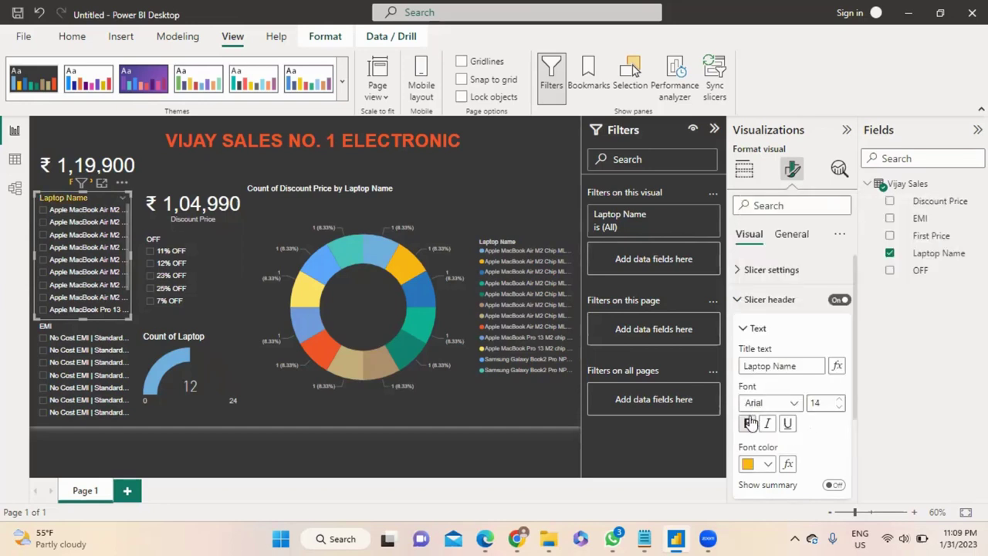
left_click(749, 423)
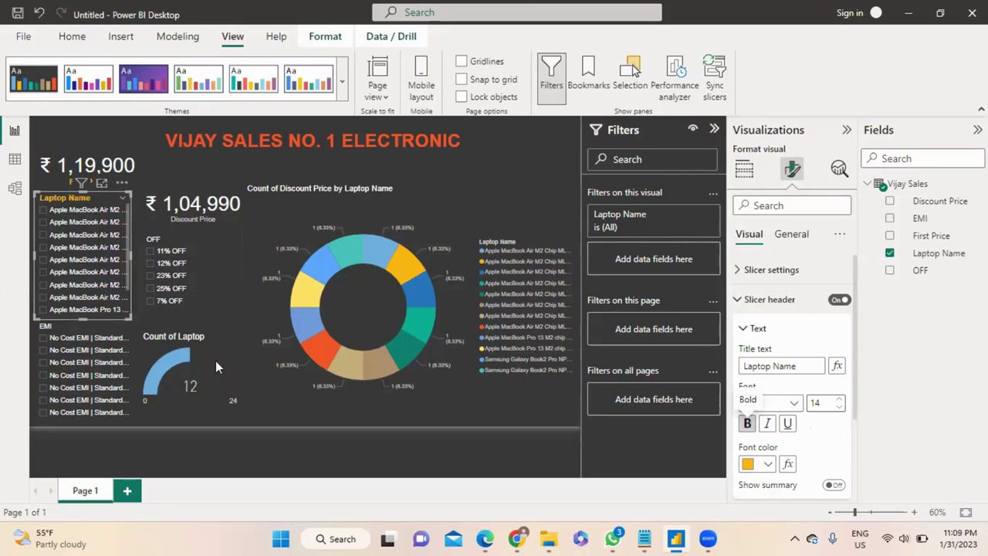
- Format the EMI slicer's header text as bold, size 14 and golden yellow
left_click(63, 329)
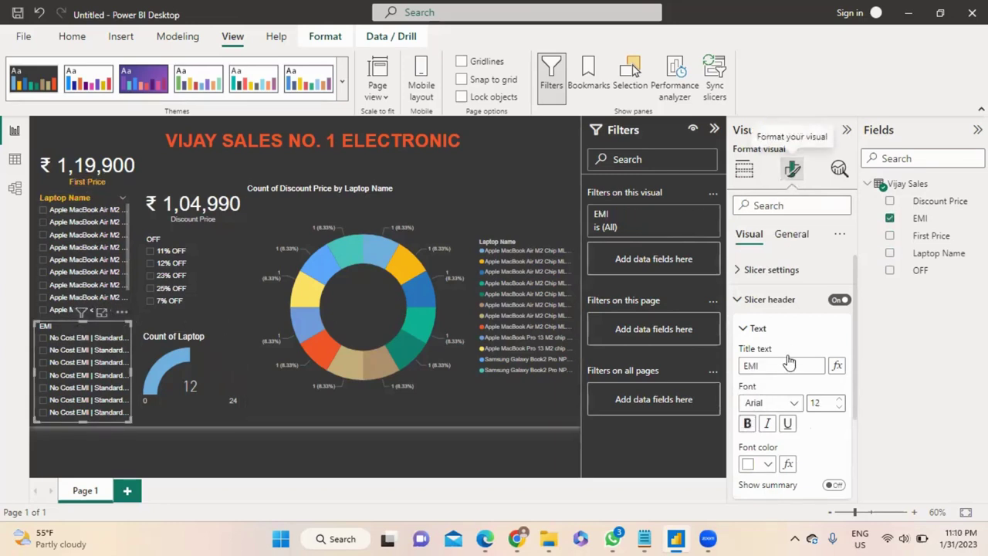
left_click(748, 423)
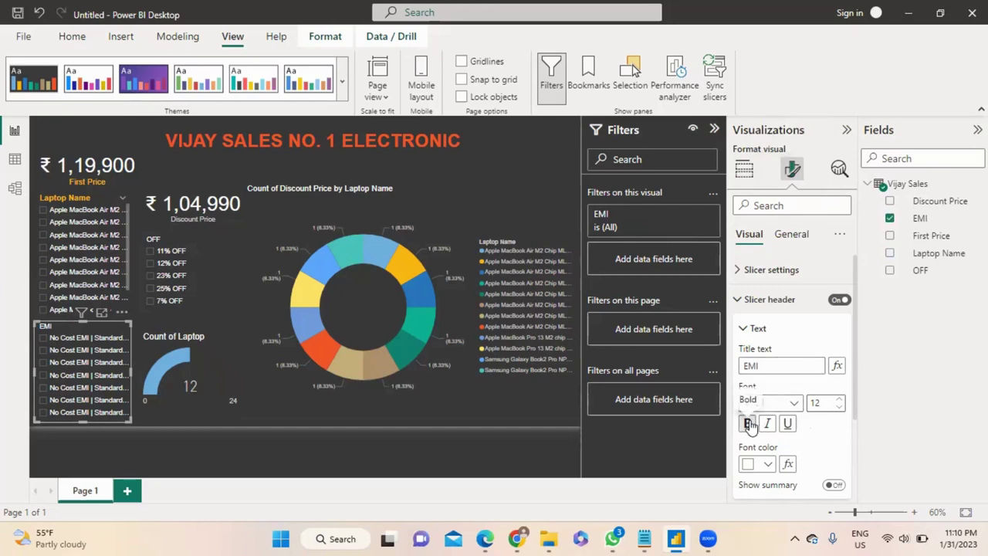
left_click(839, 399)
left_click(839, 399)
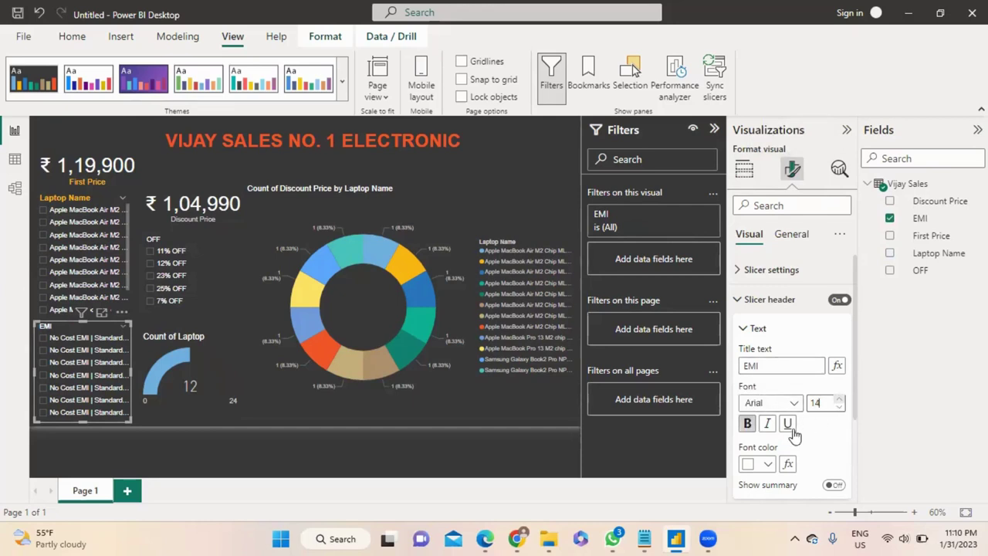
left_click(765, 464)
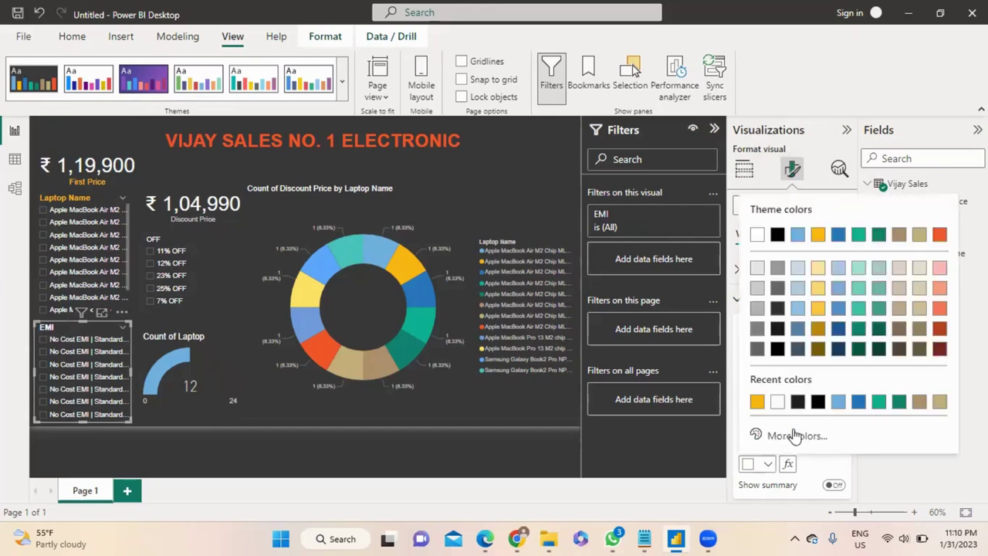
left_click(757, 403)
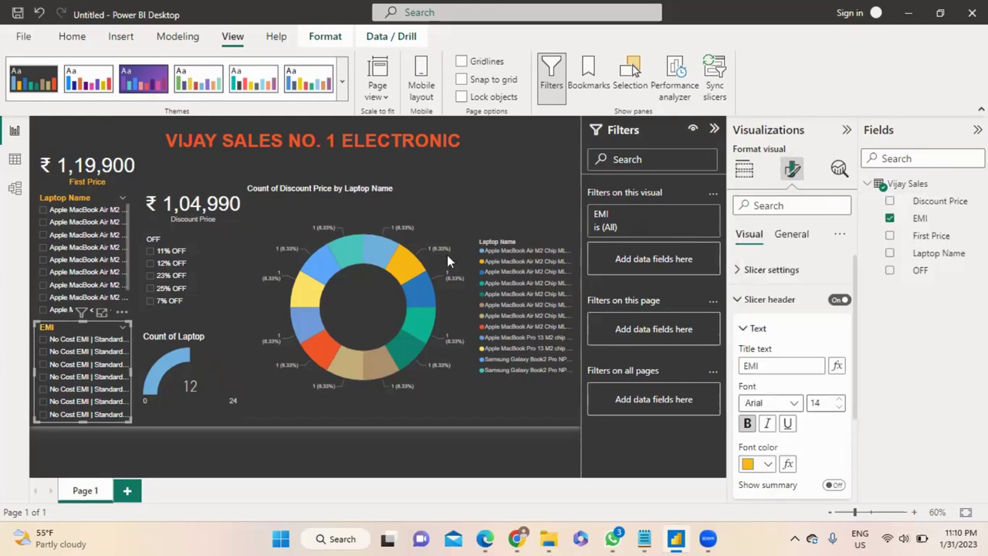
- Format the Discount Price card's category label in golden yellow, bold, at font size 14
left_click(162, 199)
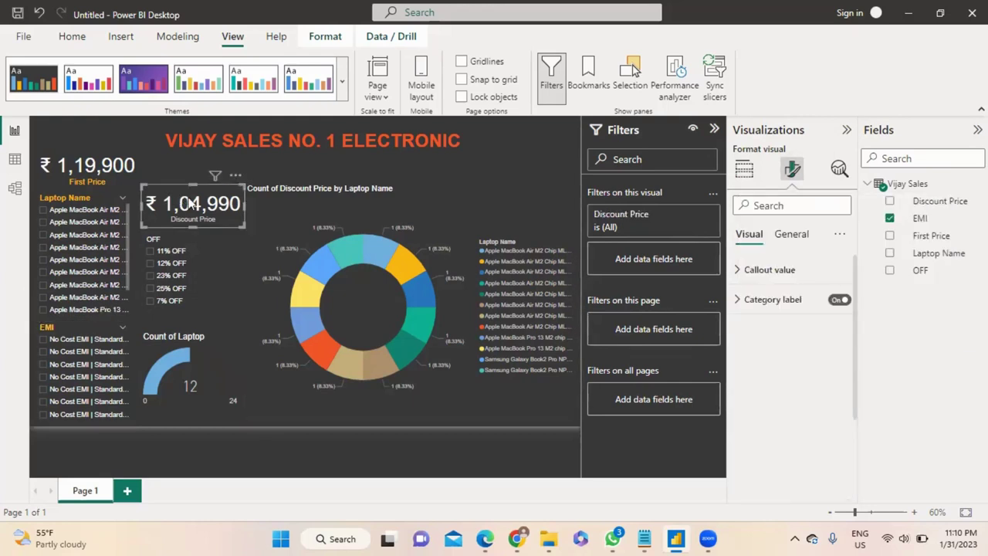
left_click(742, 275)
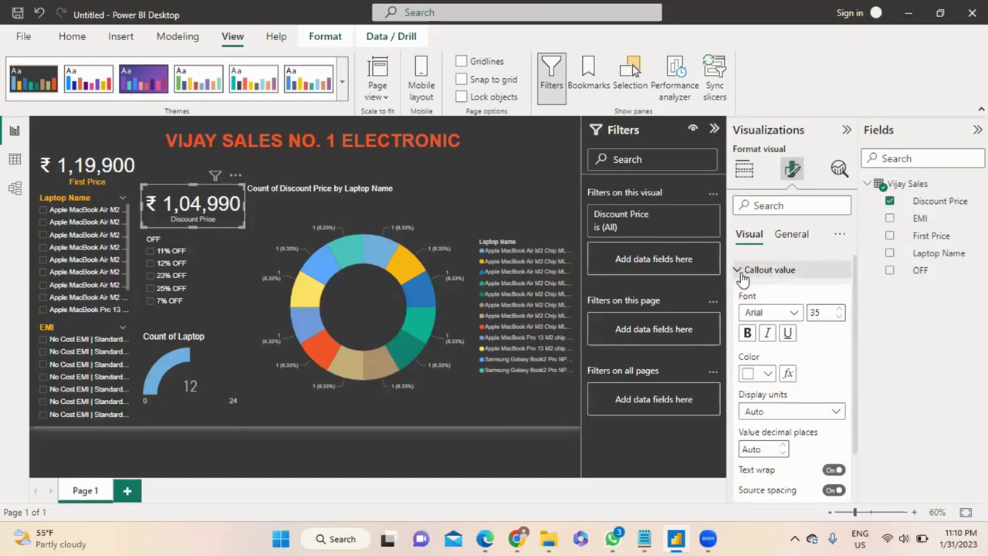
left_click(742, 275)
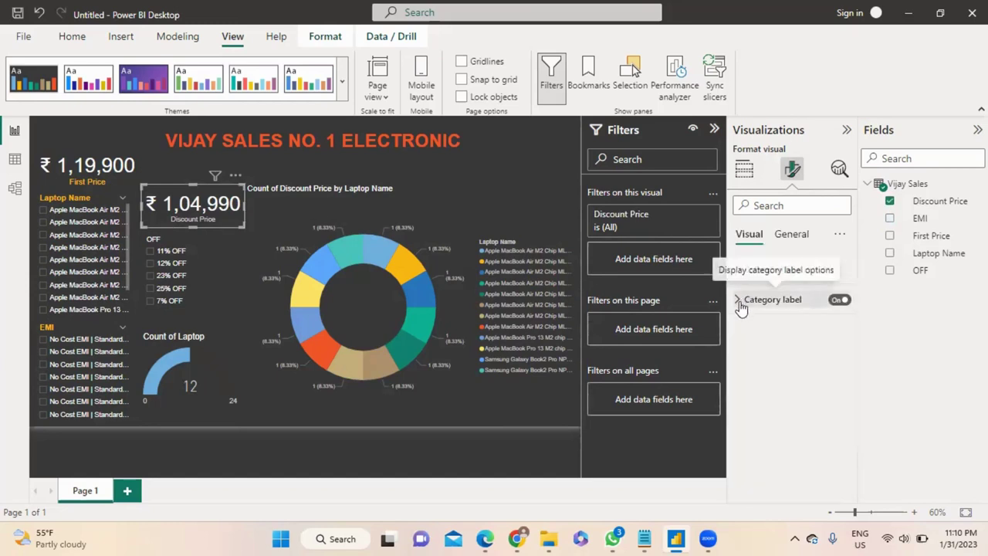
left_click(741, 302)
left_click(763, 405)
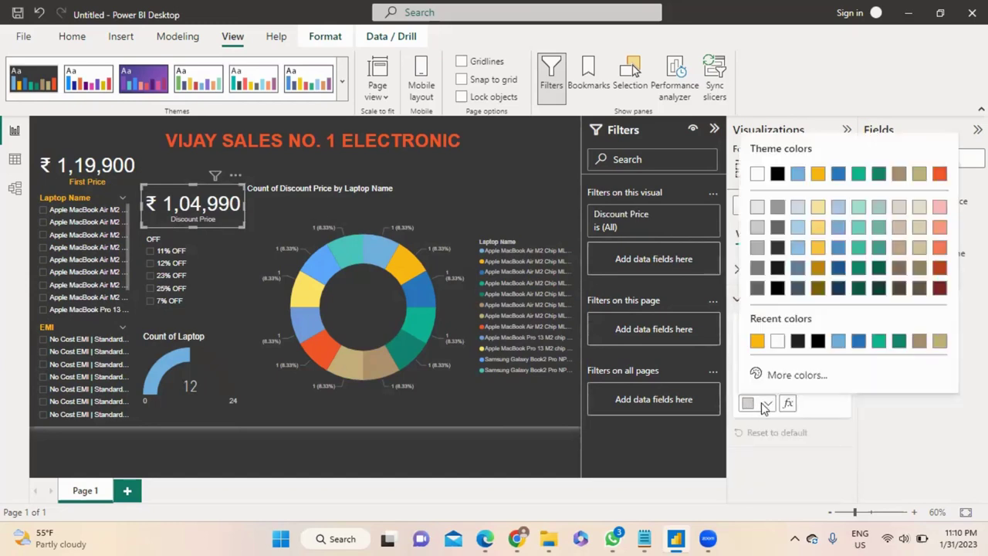
left_click(758, 341)
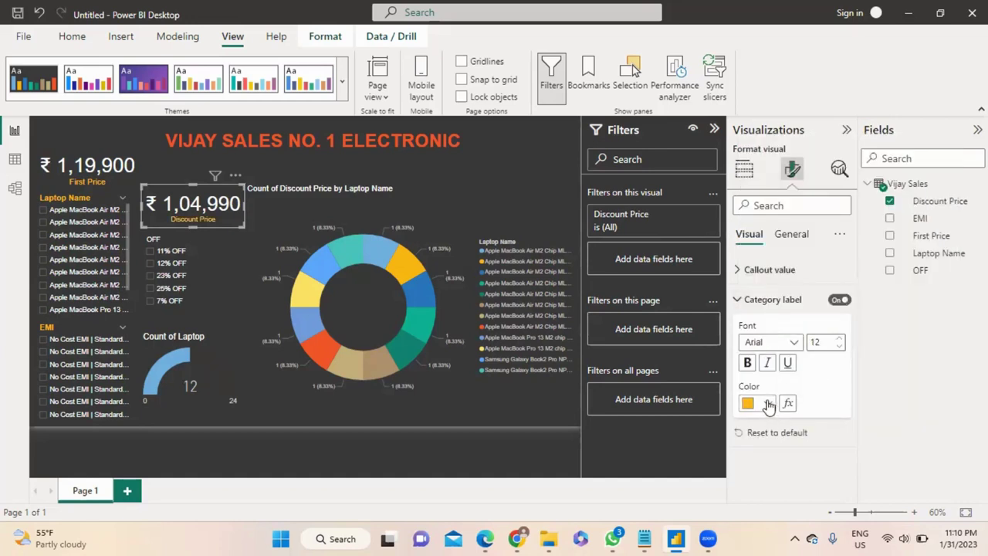
left_click(748, 362)
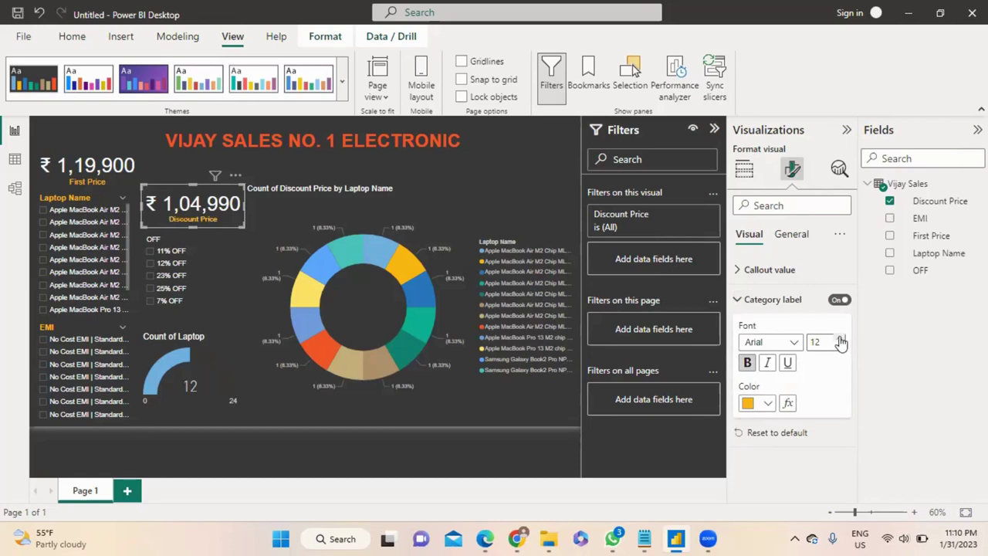
left_click(840, 339)
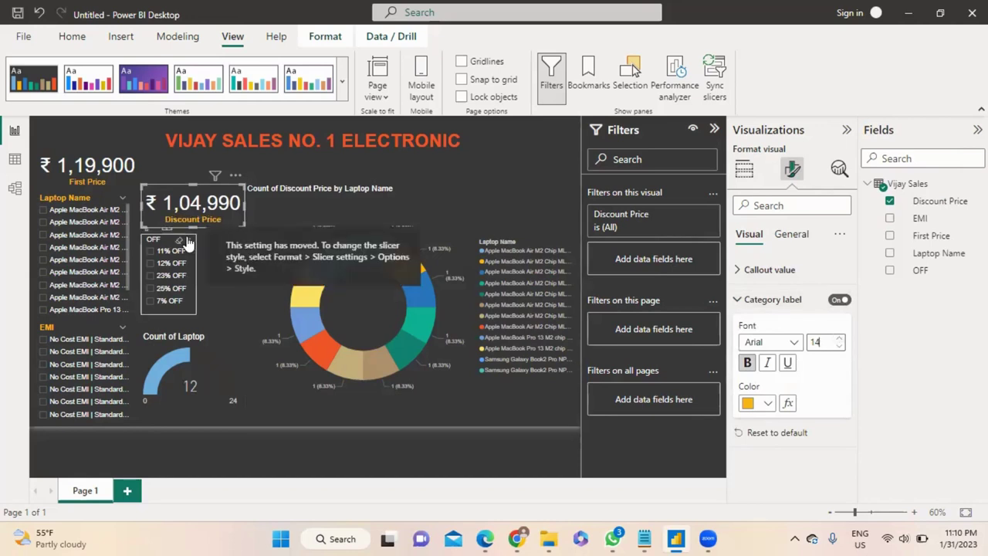
- Set the OFF slicer's header text to font size 14 and golden yellow
left_click(158, 242)
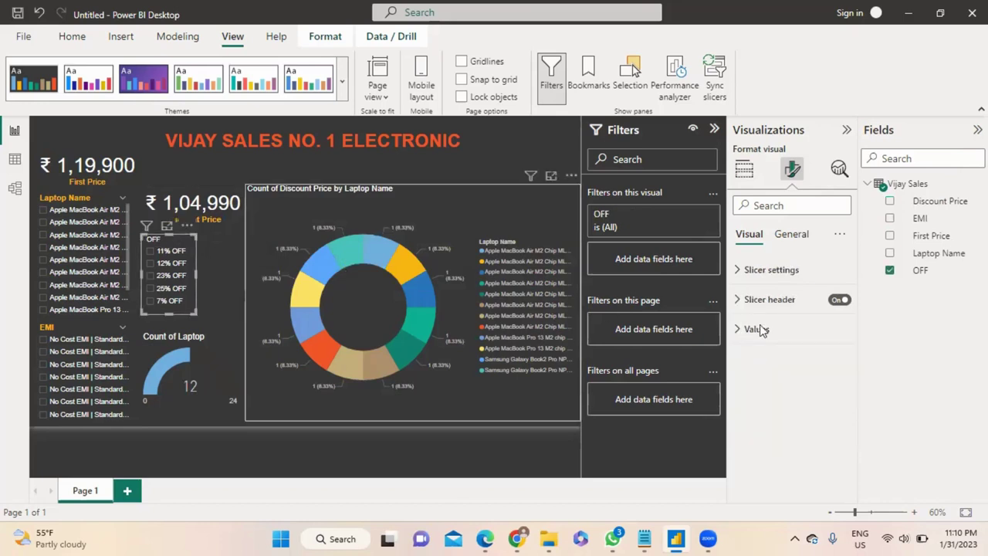
left_click(742, 303)
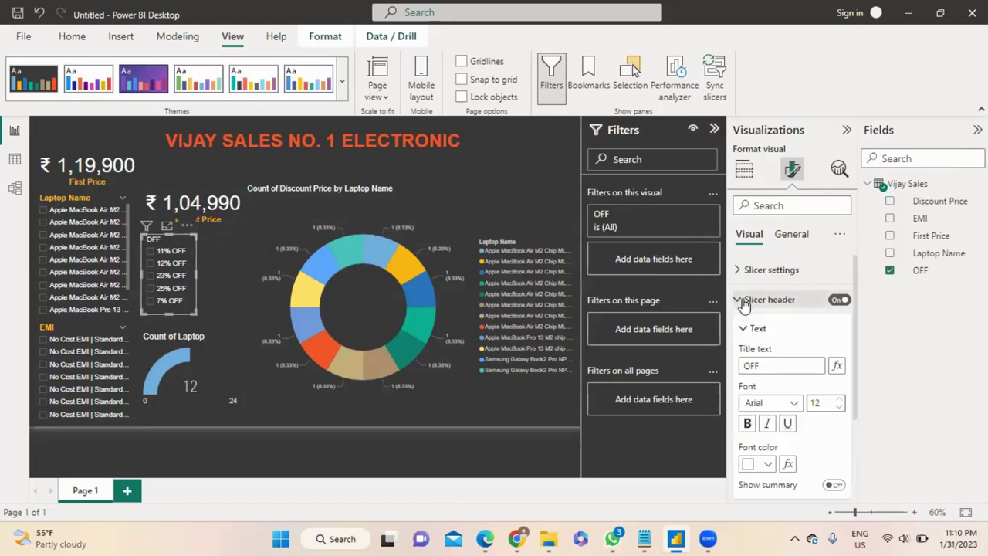
left_click(839, 400)
left_click(840, 400)
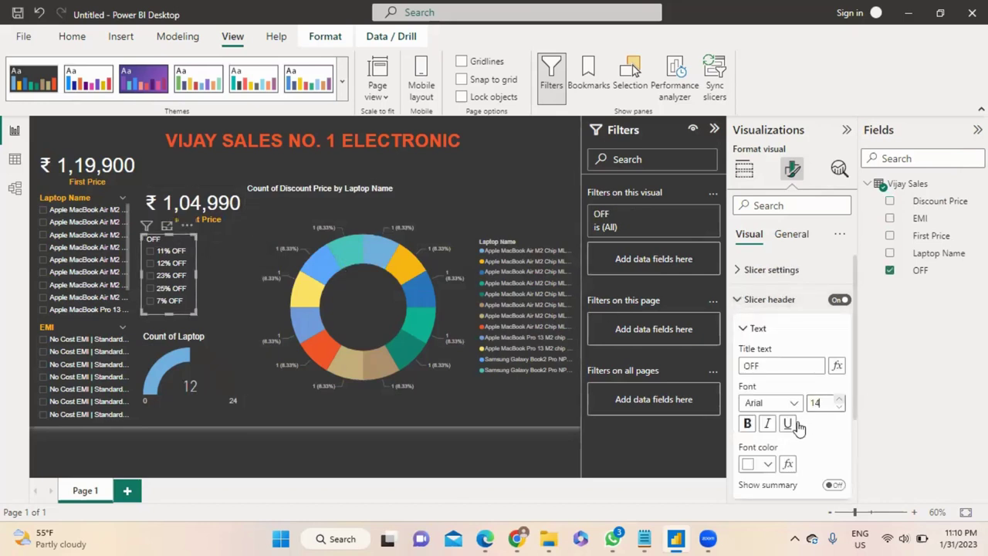
left_click(757, 464)
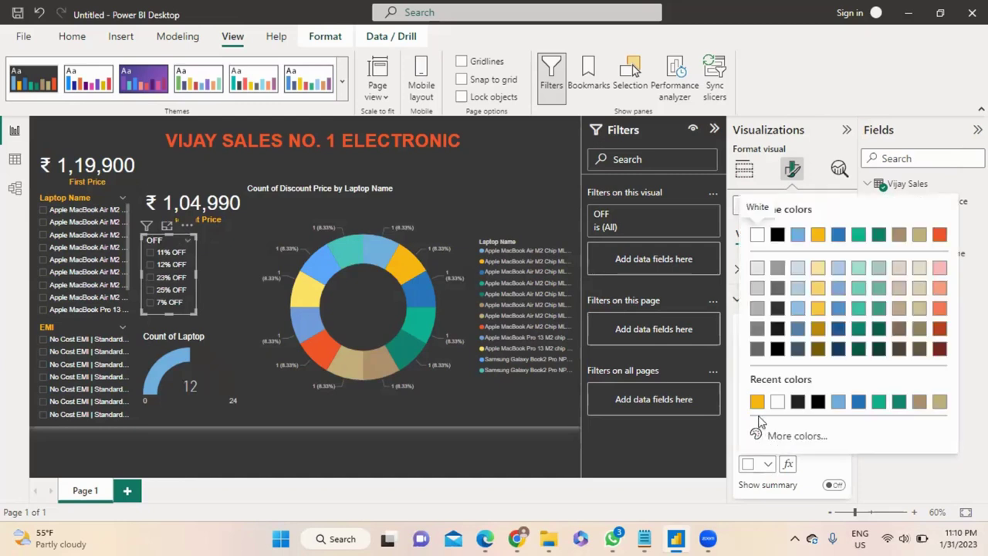
left_click(758, 402)
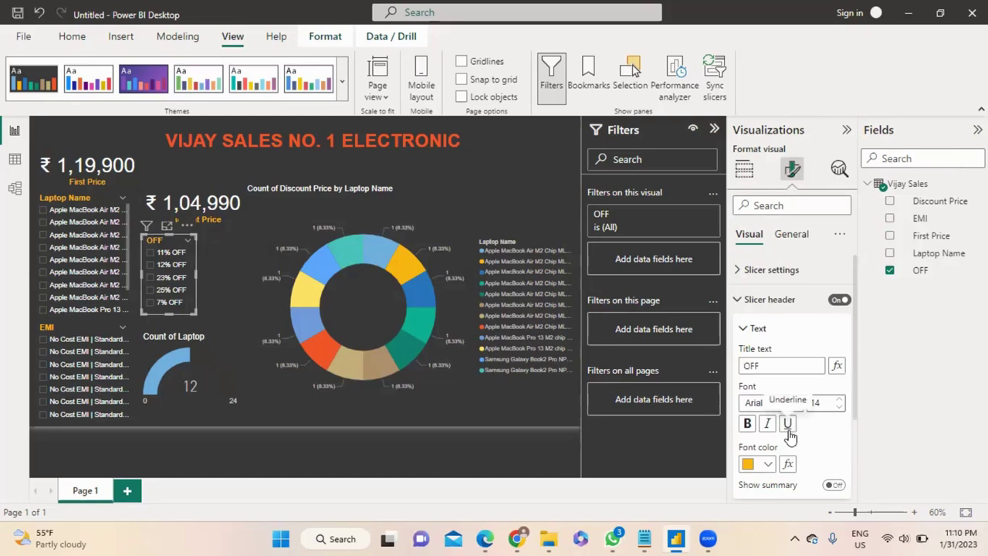
- Set the colour of the Count of Laptop gauge's data label values to golden yellow
left_click(160, 342)
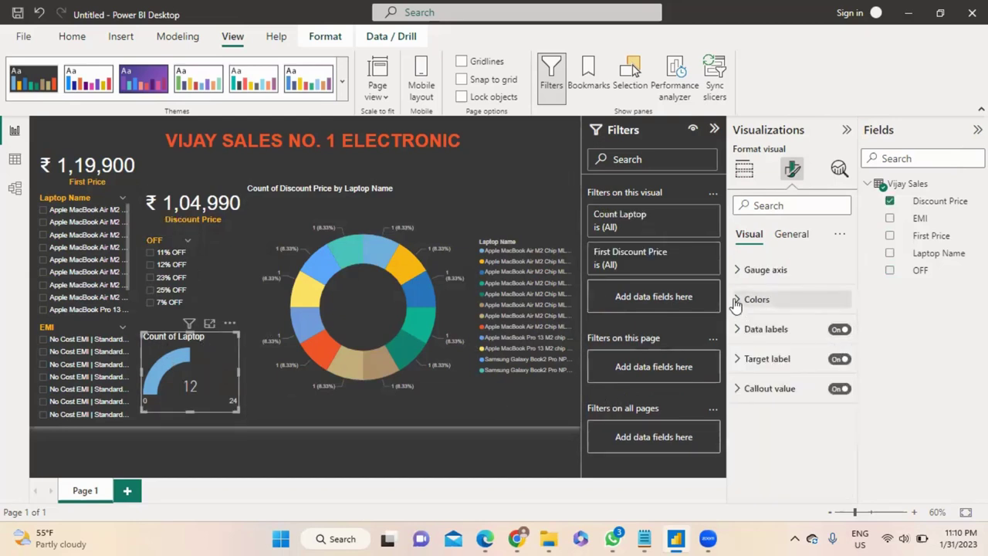
left_click(738, 272)
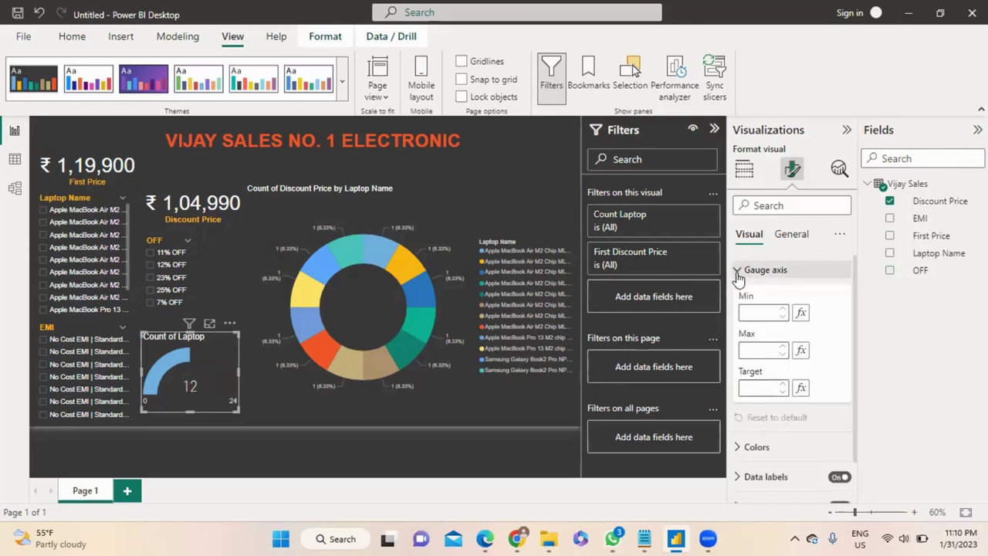
left_click(738, 272)
left_click(739, 300)
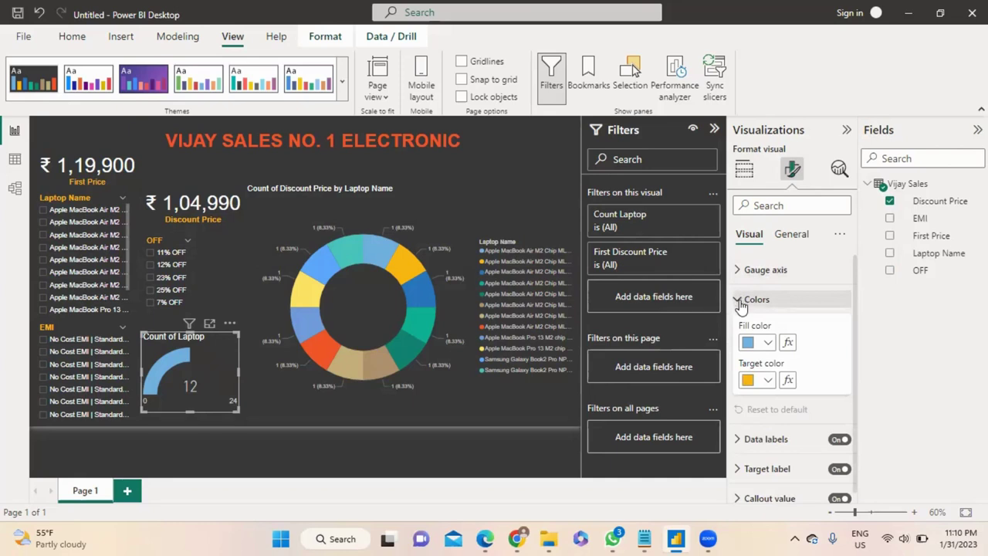
left_click(740, 304)
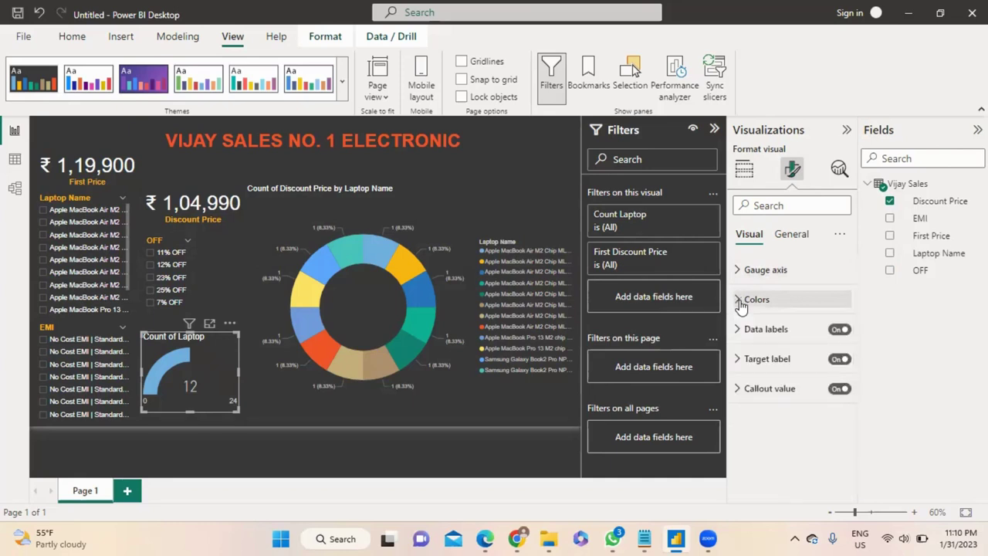
left_click(784, 234)
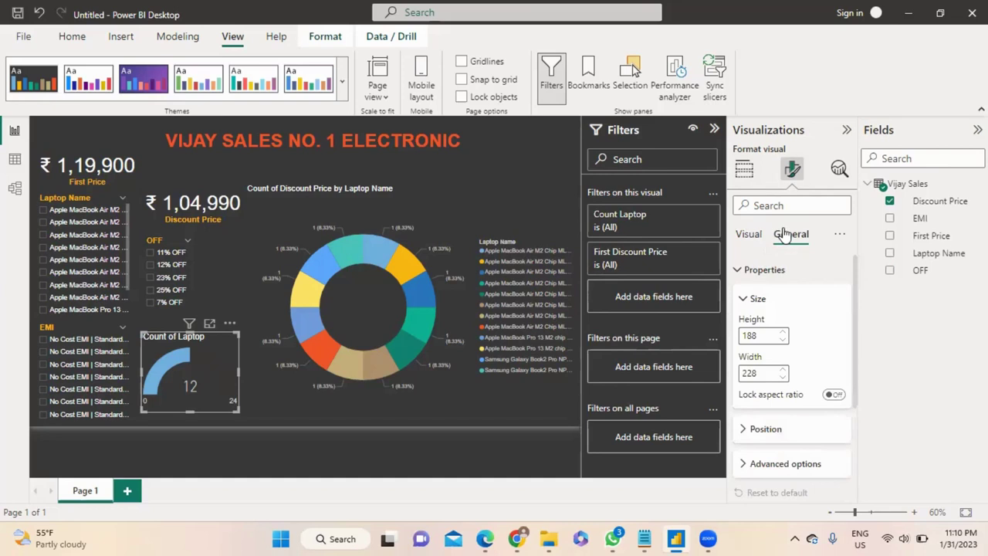
left_click(750, 234)
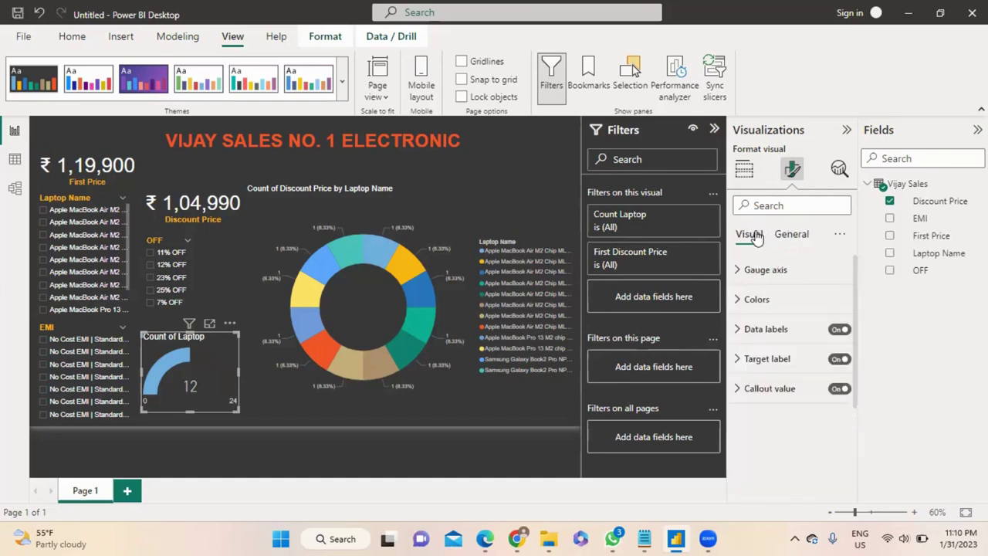
left_click(740, 329)
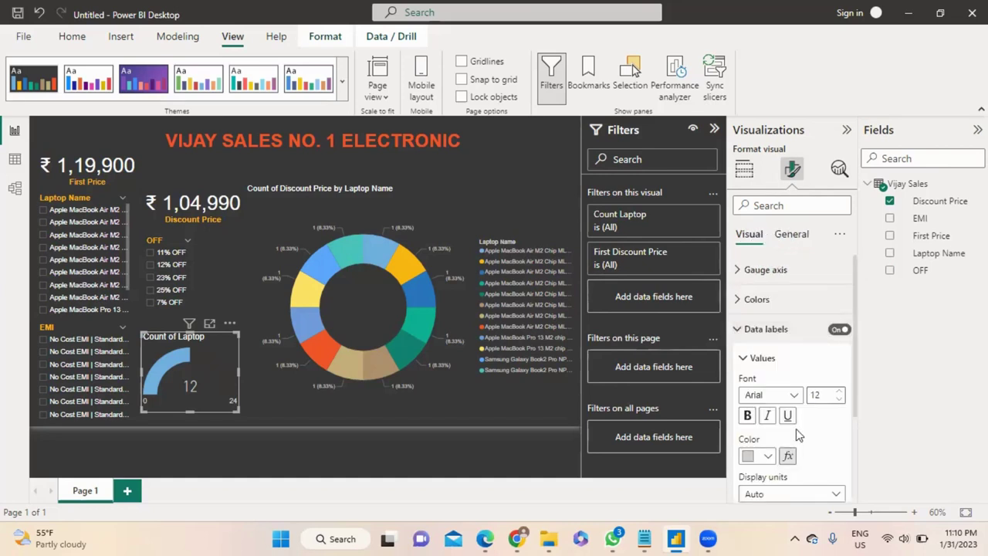
left_click(767, 455)
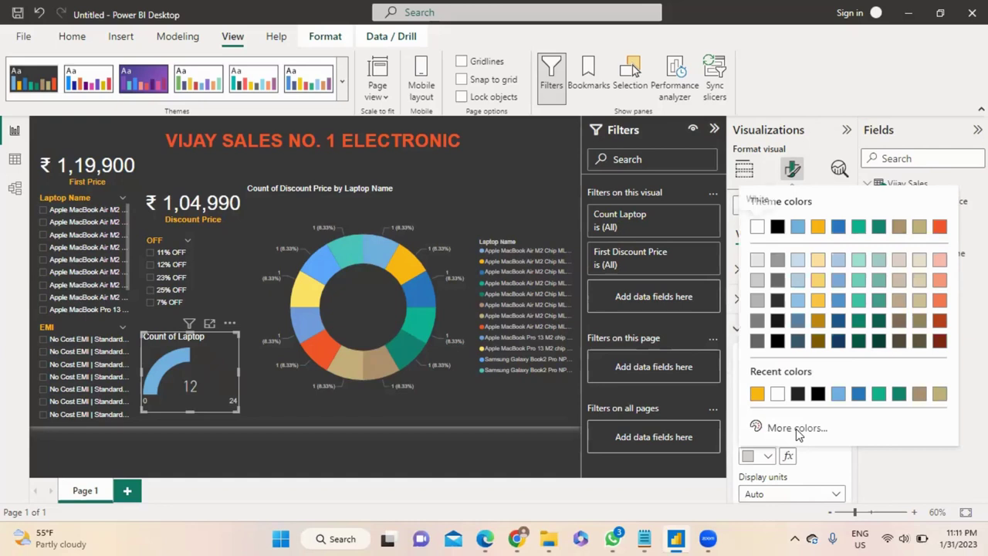
left_click(758, 395)
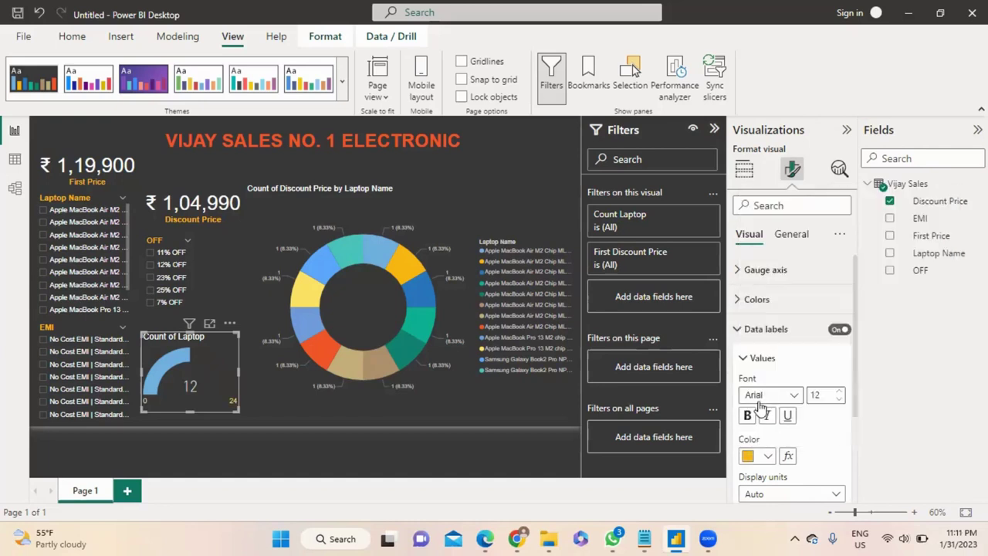
- Make the Count of Laptop gauge's data label values bold at font size 13
left_click(746, 415)
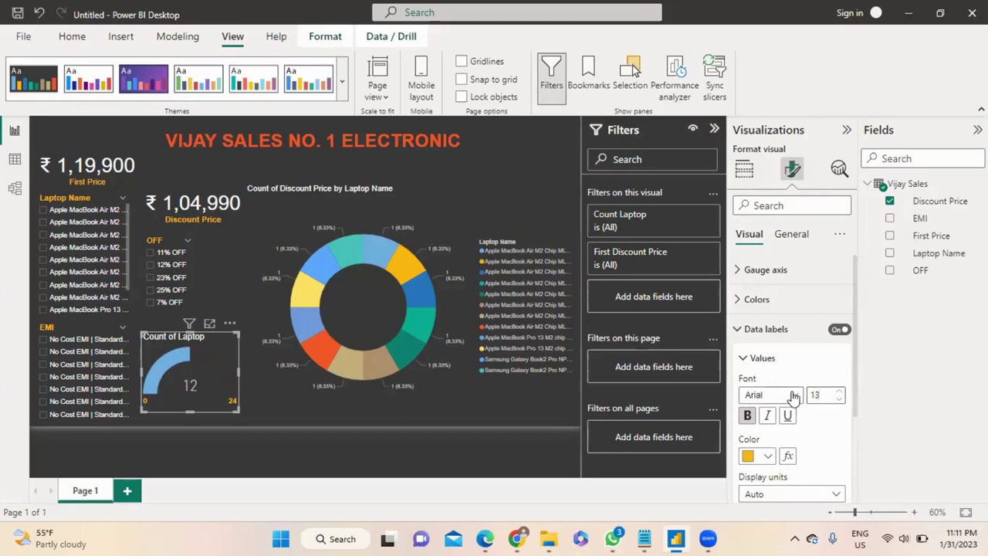
left_click(741, 362)
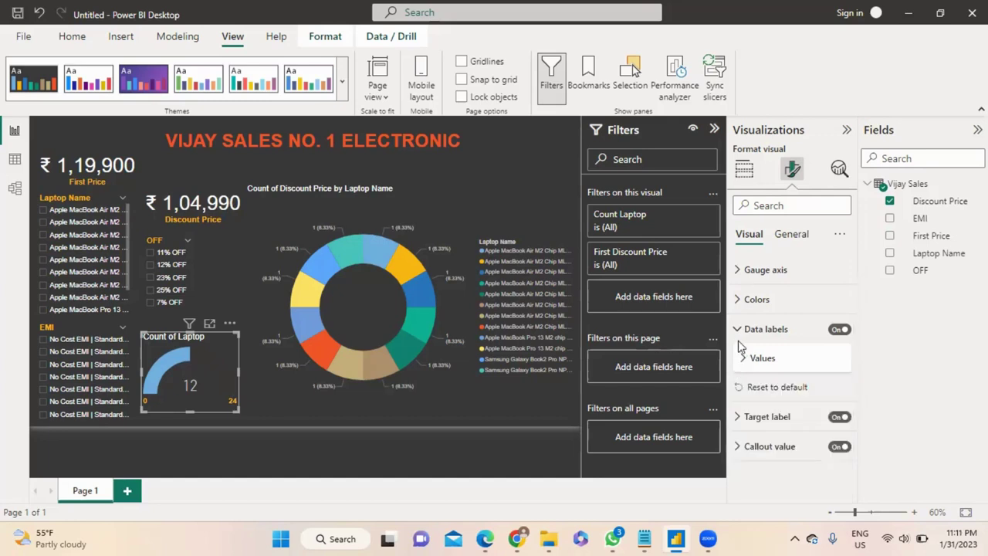
left_click(738, 330)
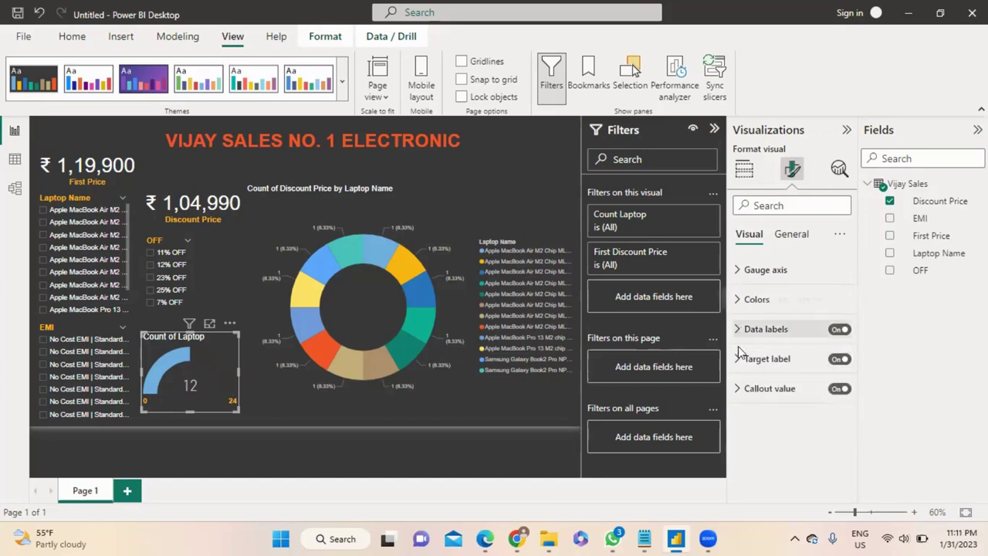
- Try golden yellow as the colour of the Count of Laptop gauge's callout value
left_click(737, 390)
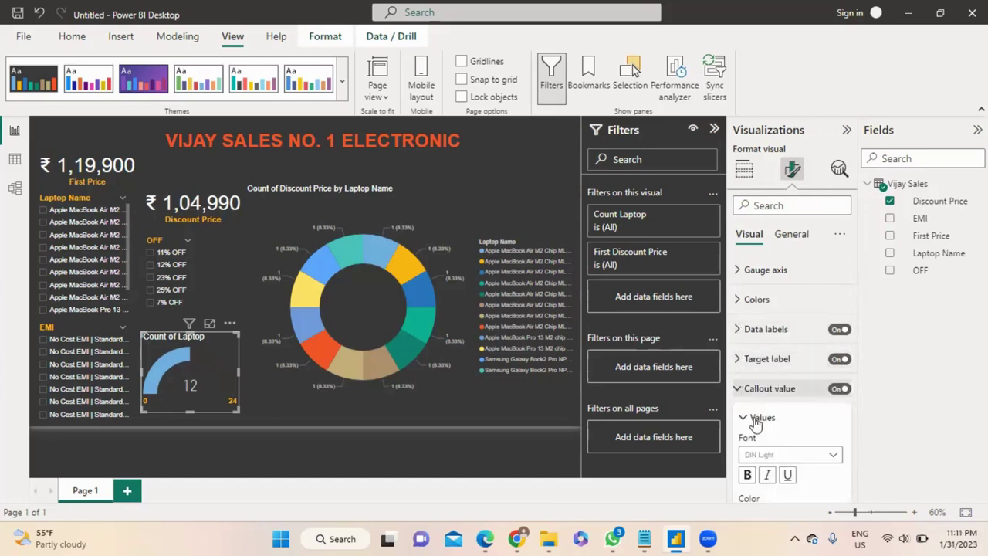
scroll(755, 423, "down", 3)
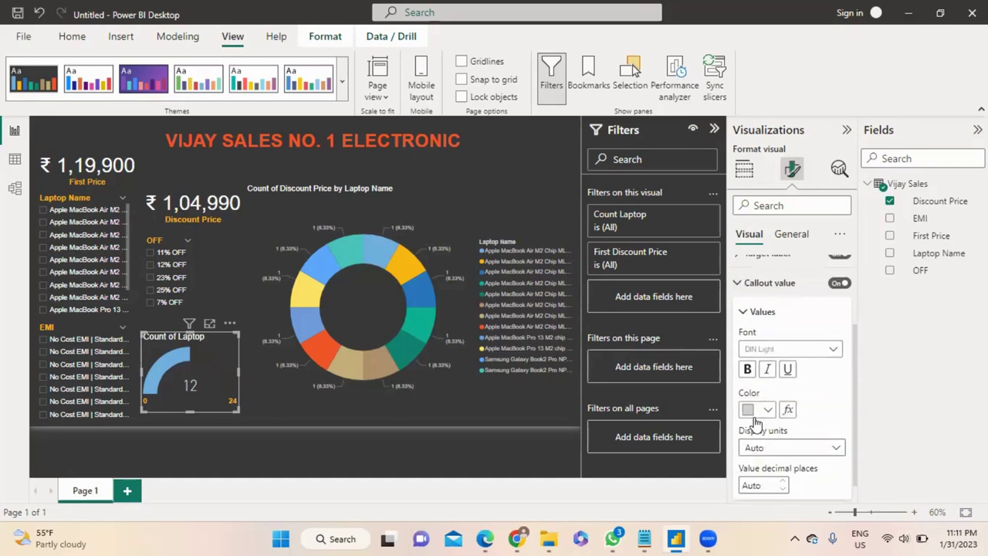
left_click(767, 410)
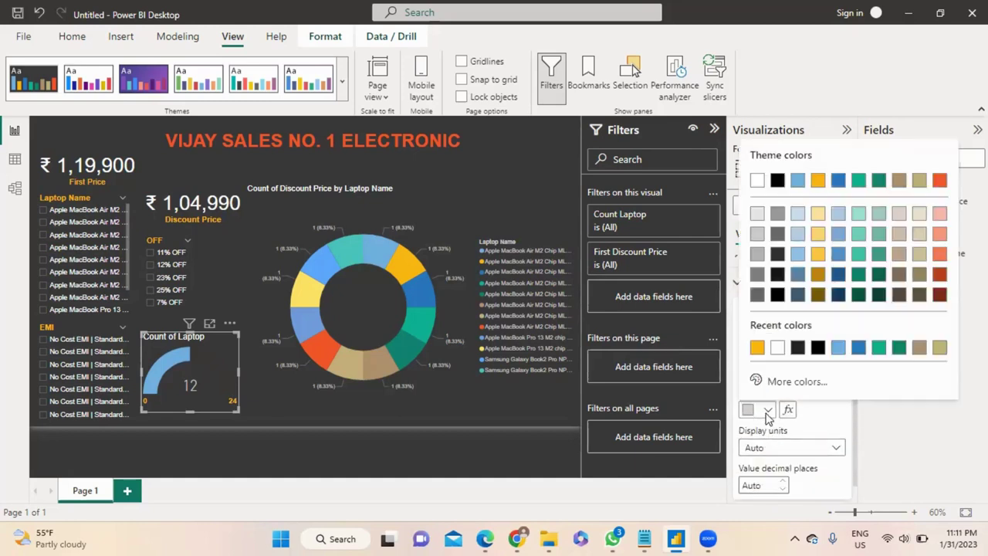
left_click(757, 348)
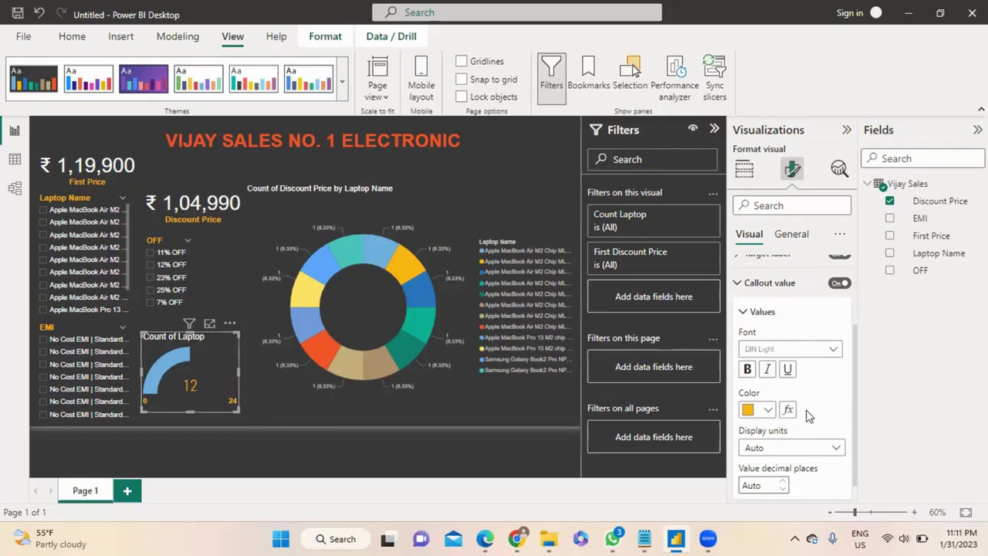
scroll(828, 436, "down", 1)
scroll(803, 431, "up", 2)
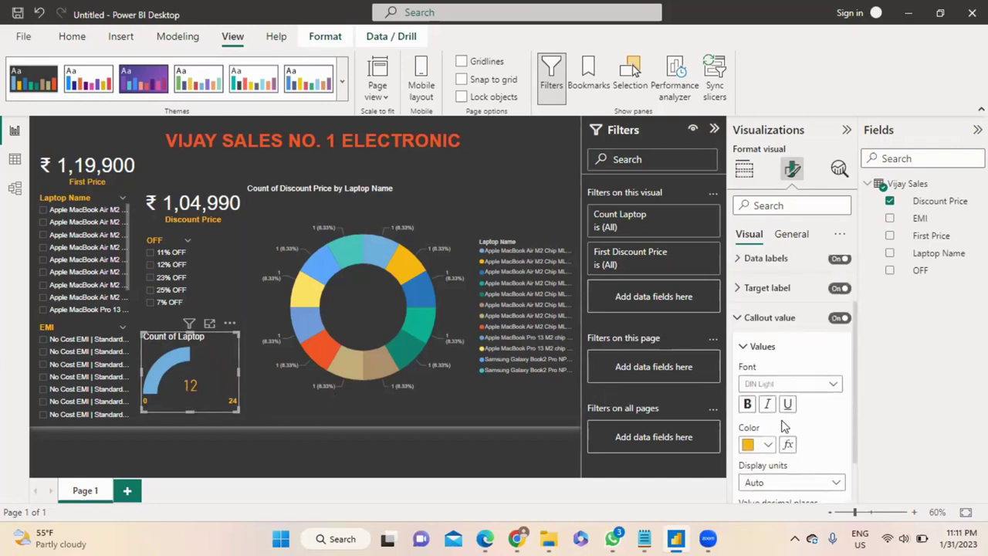
- Set the Count of Laptop gauge's callout value colour to white (#FFFFFF)
left_click(764, 445)
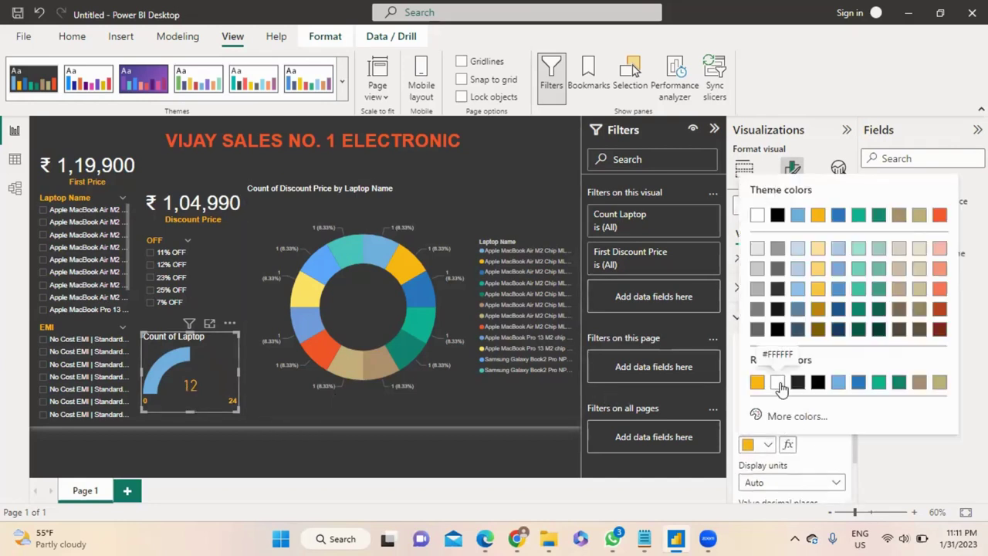
left_click(778, 384)
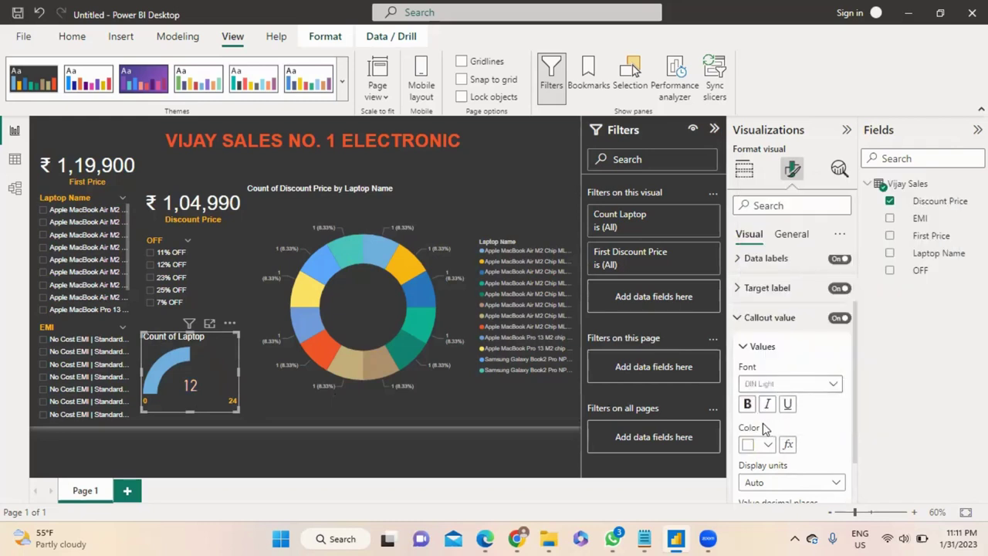
left_click(744, 346)
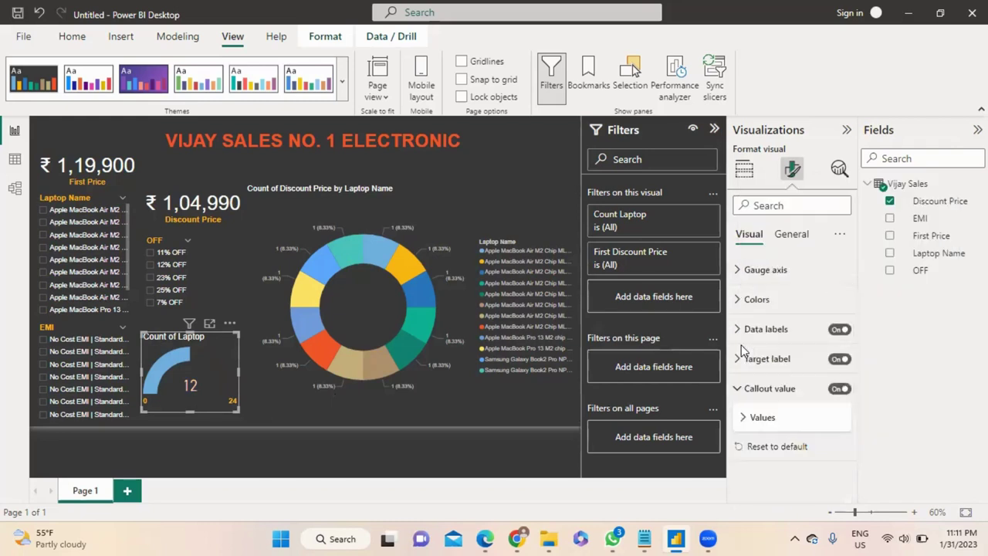
- Examine the slice colours and the general size and position settings of the Count of Discount Price by Laptop Name donut chart
left_click(320, 190)
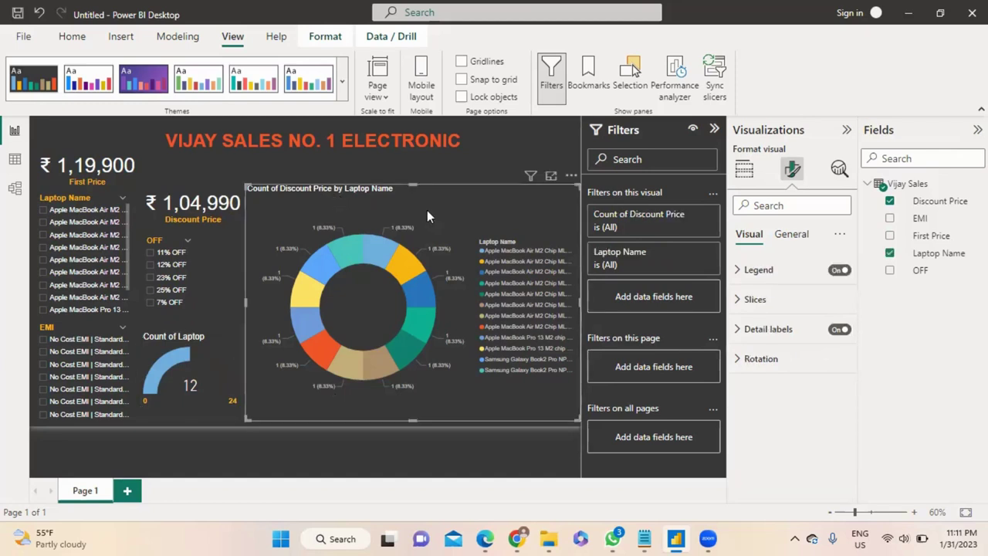
left_click(738, 301)
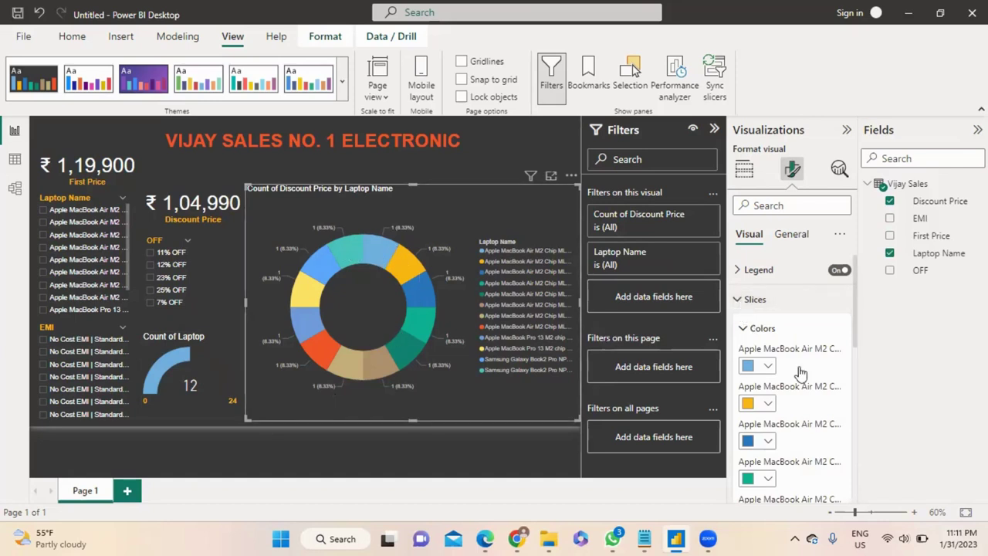
scroll(779, 406, "down", 2)
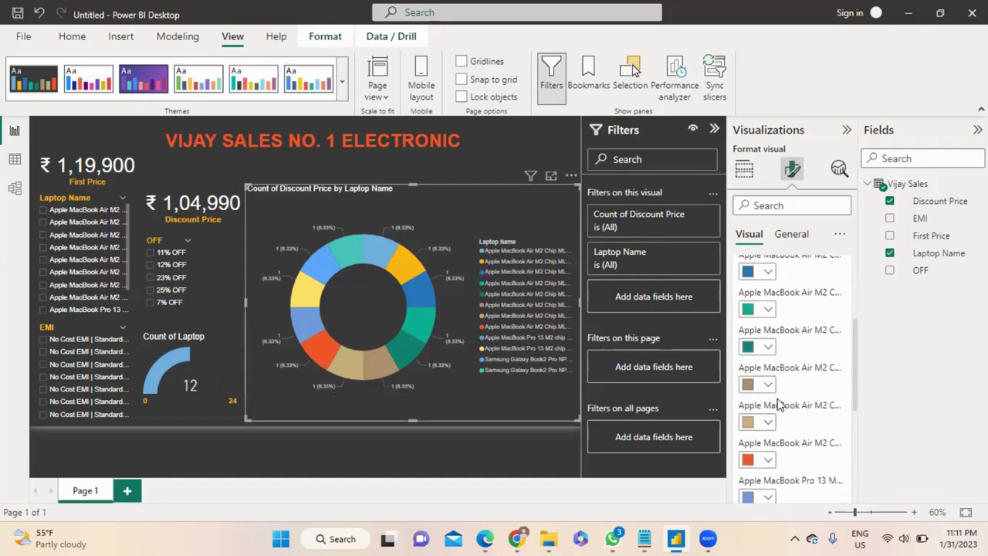
scroll(775, 397, "up", 2)
left_click(742, 301)
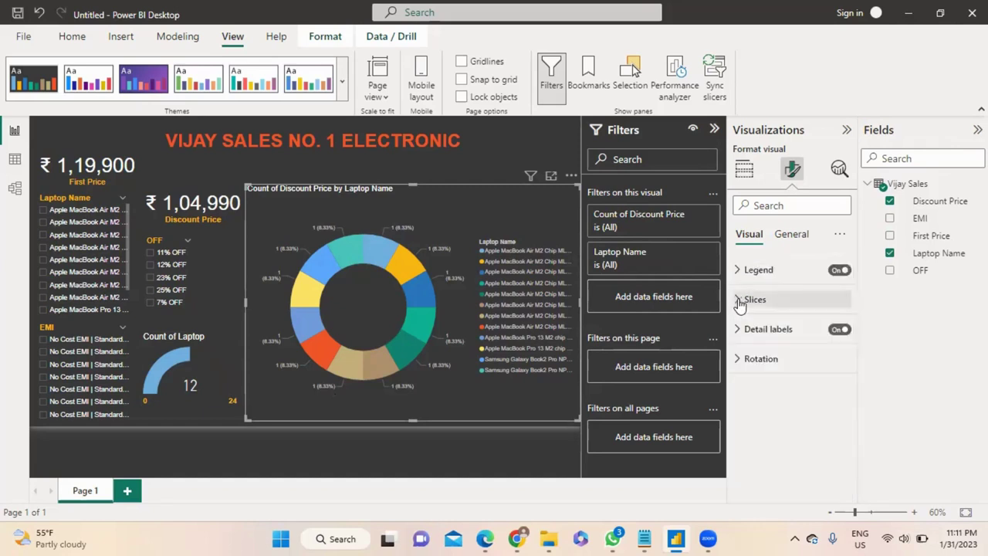
left_click(787, 236)
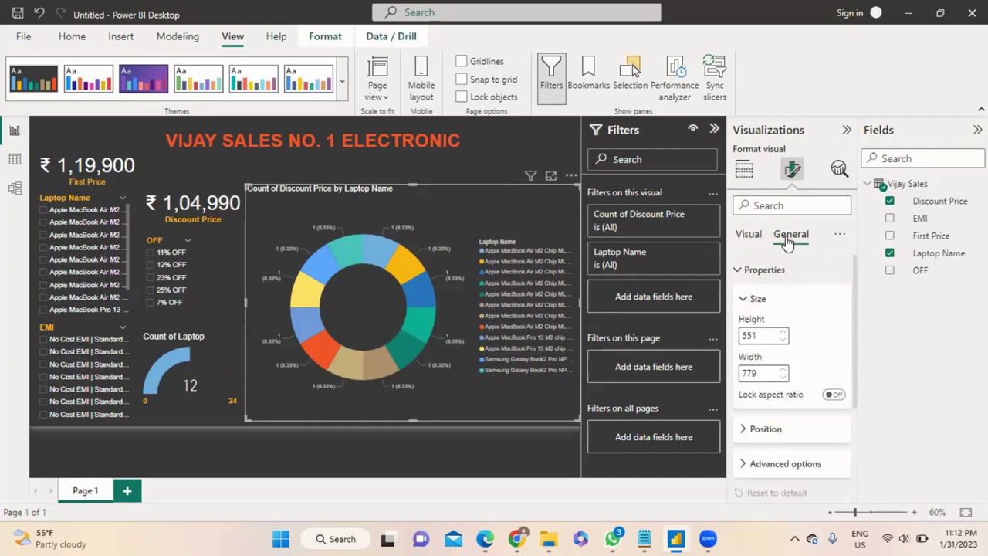
left_click(757, 430)
scroll(758, 437, "down", 4)
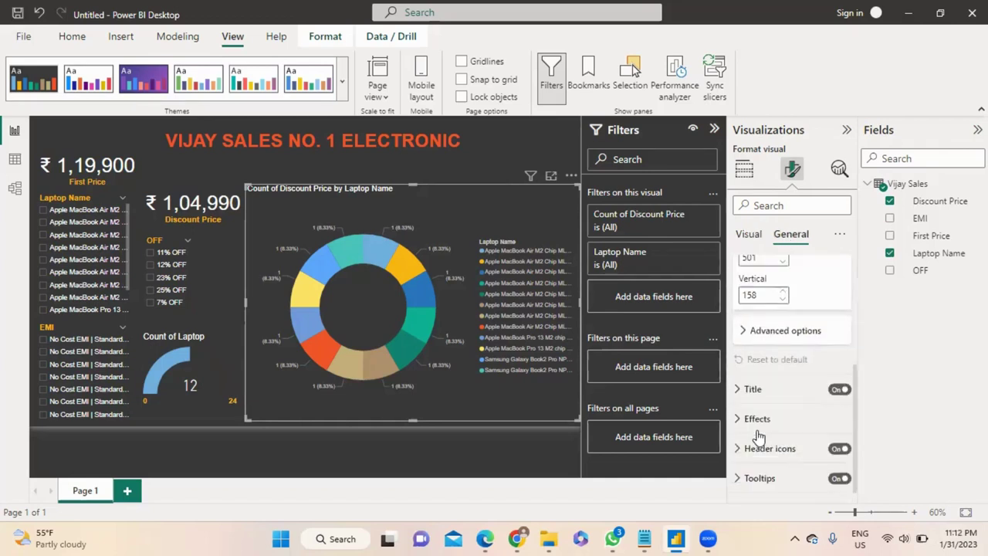
left_click(753, 237)
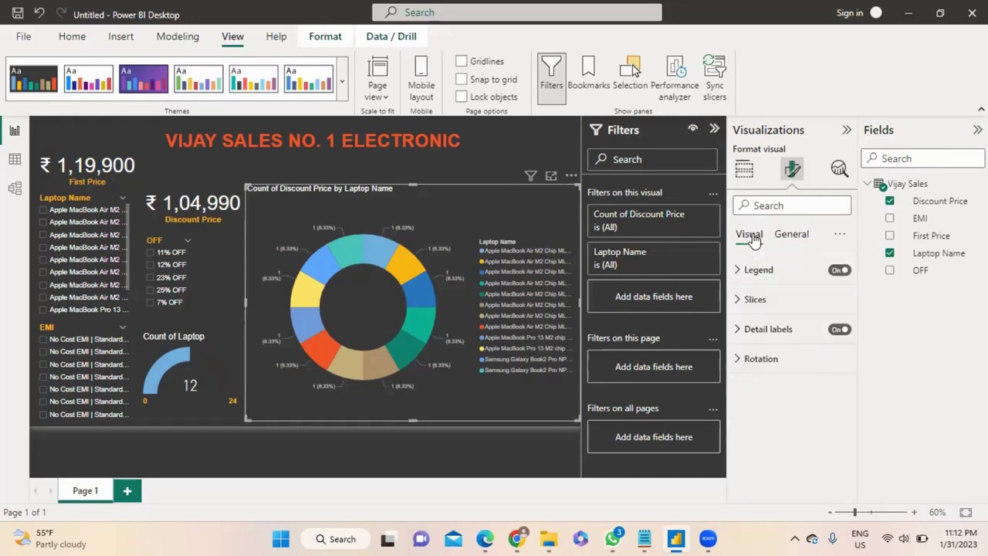
- Try placing the donut chart's detail labels inside the slices, and restore their outside position
left_click(739, 331)
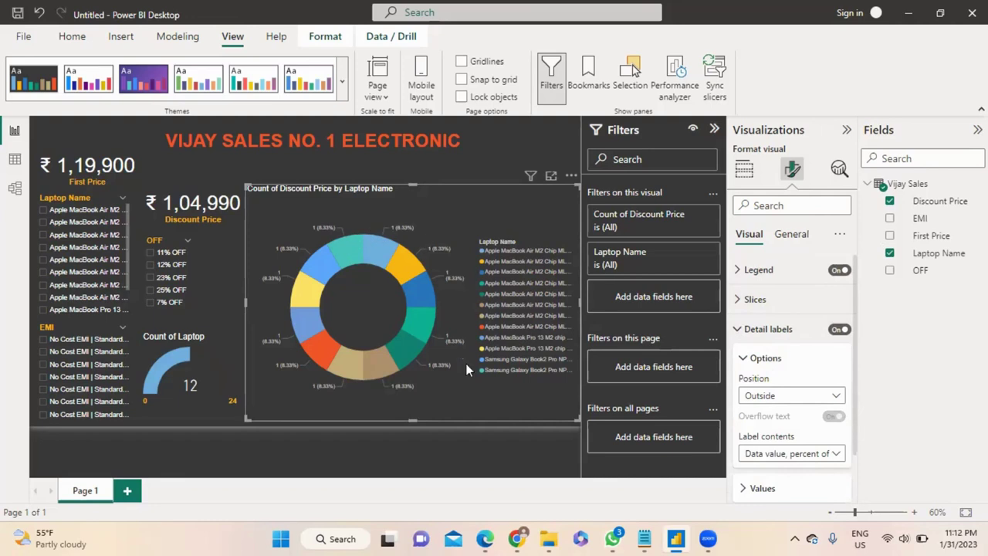
left_click(809, 395)
key("Escape")
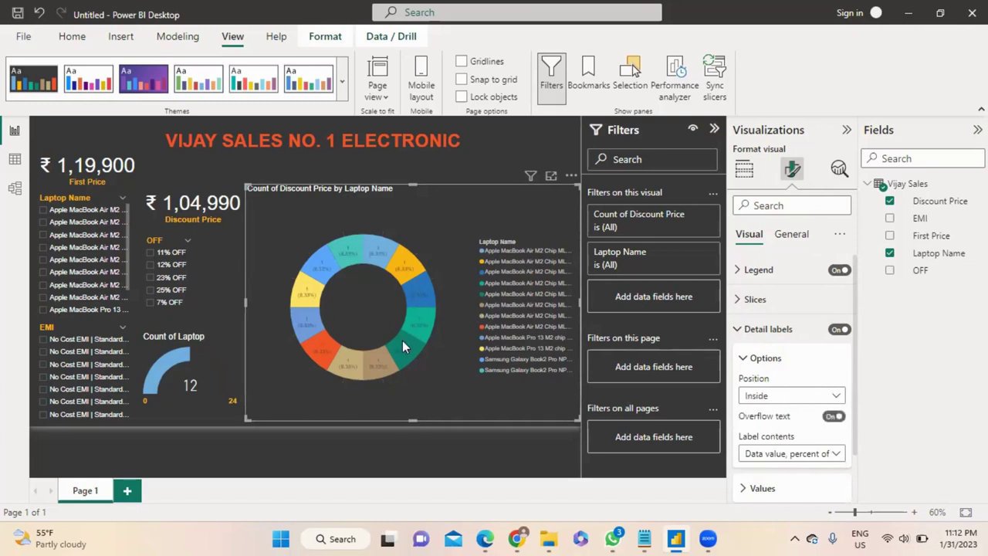
left_click(773, 397)
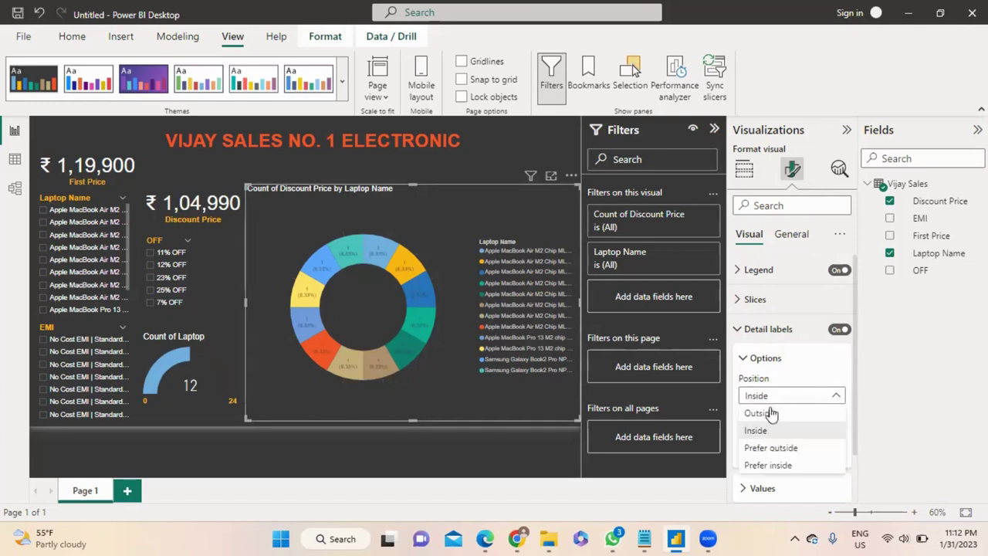
left_click(761, 429)
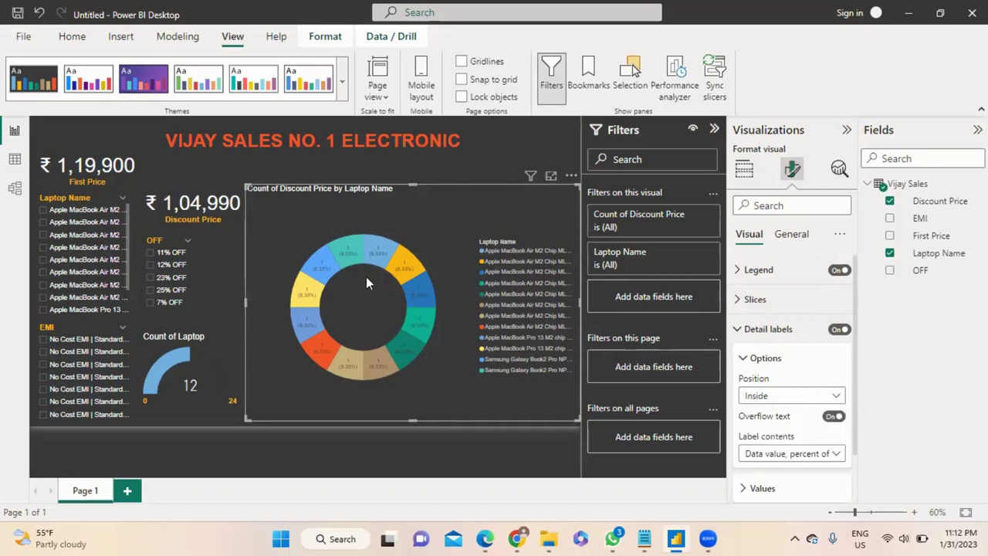
left_click(739, 329)
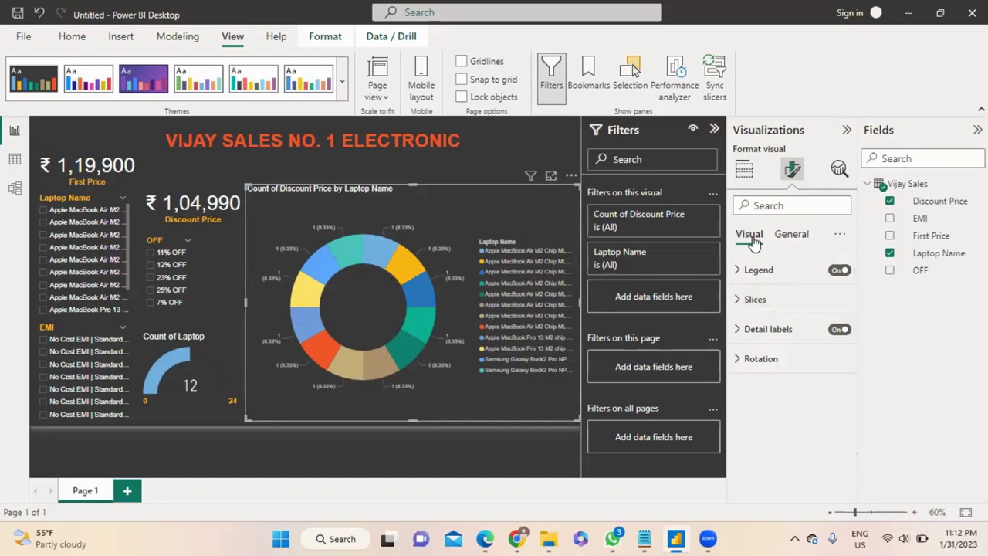
left_click(741, 270)
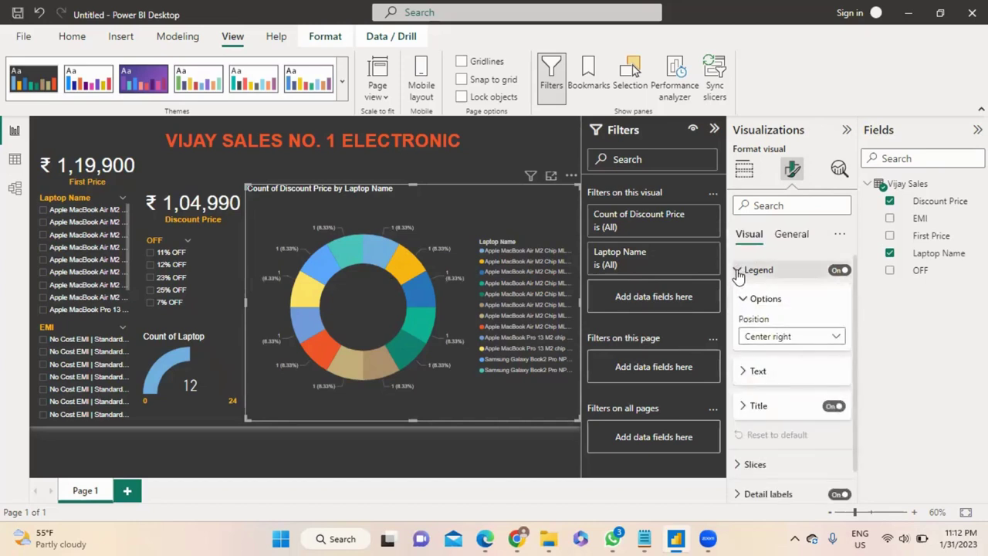
left_click(740, 270)
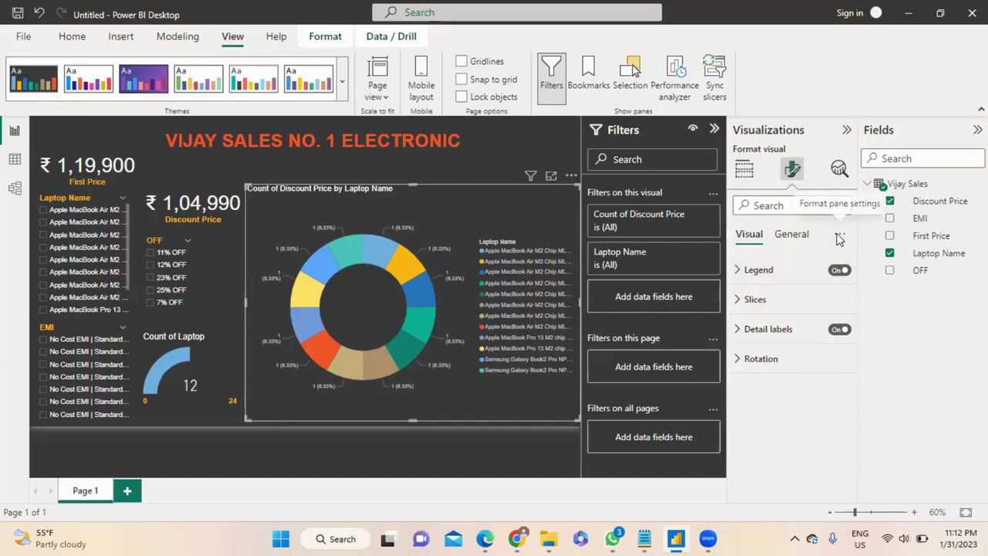
left_click(838, 233)
- Change the donut chart's title text to "Laptop Name With Price"
left_click(806, 240)
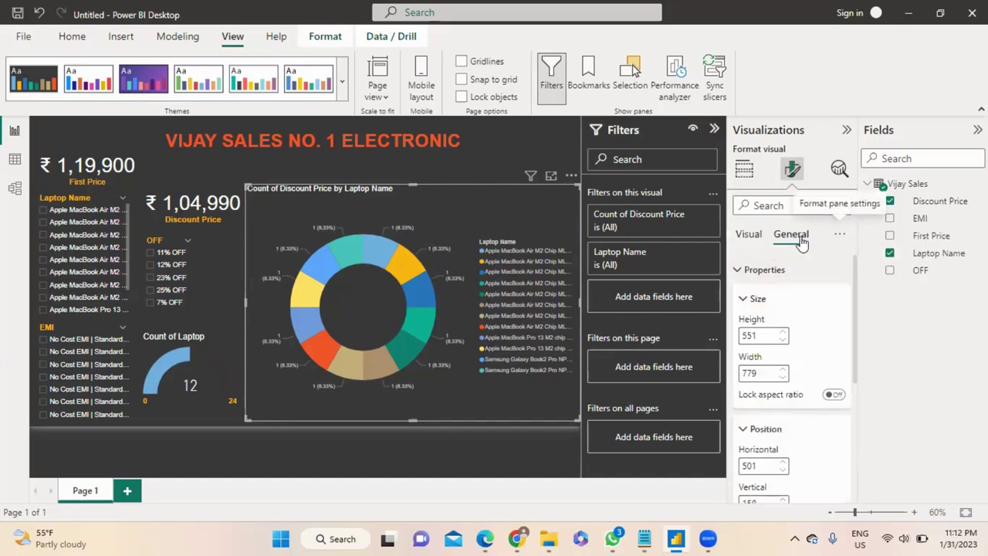
left_click(739, 270)
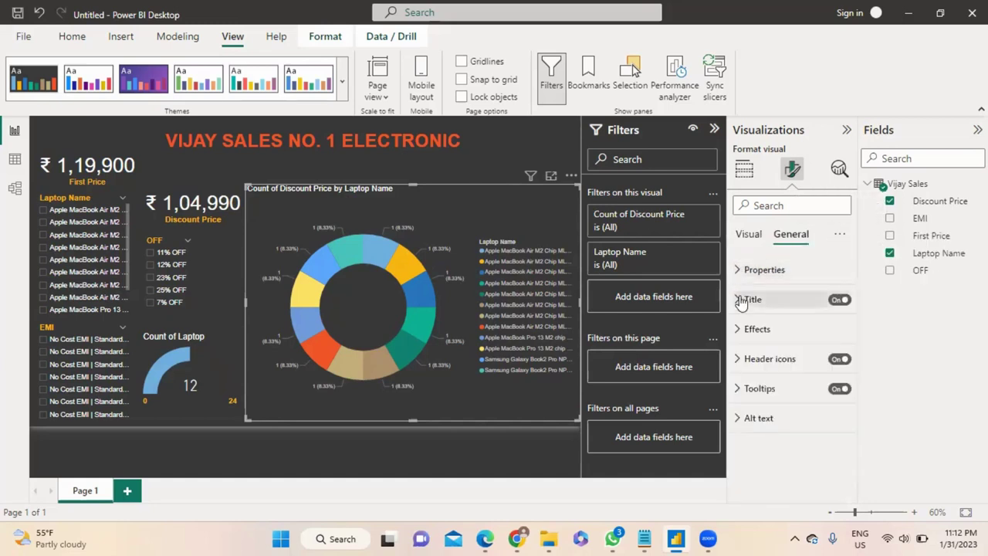
left_click(740, 303)
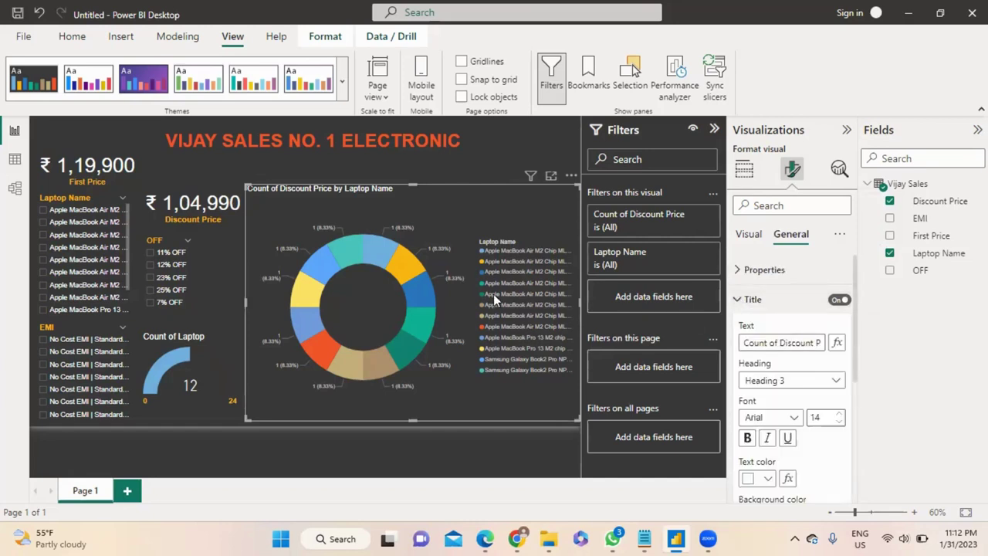
left_click(771, 342)
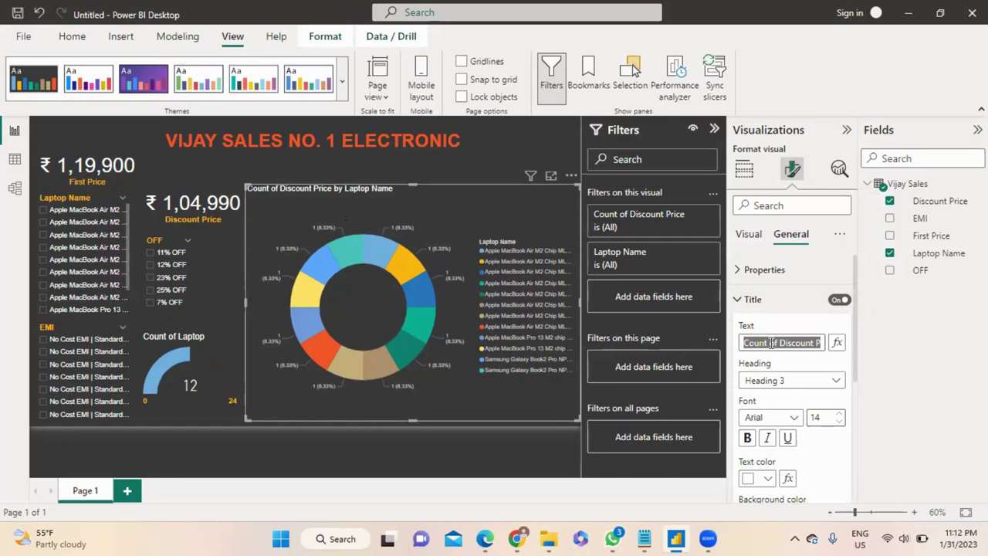
type("Lapt")
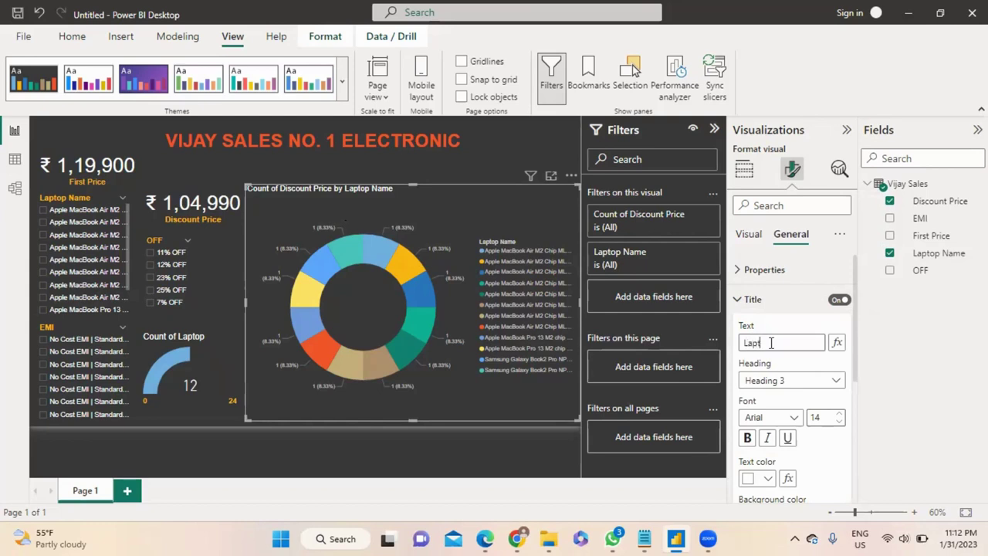
type("op Name")
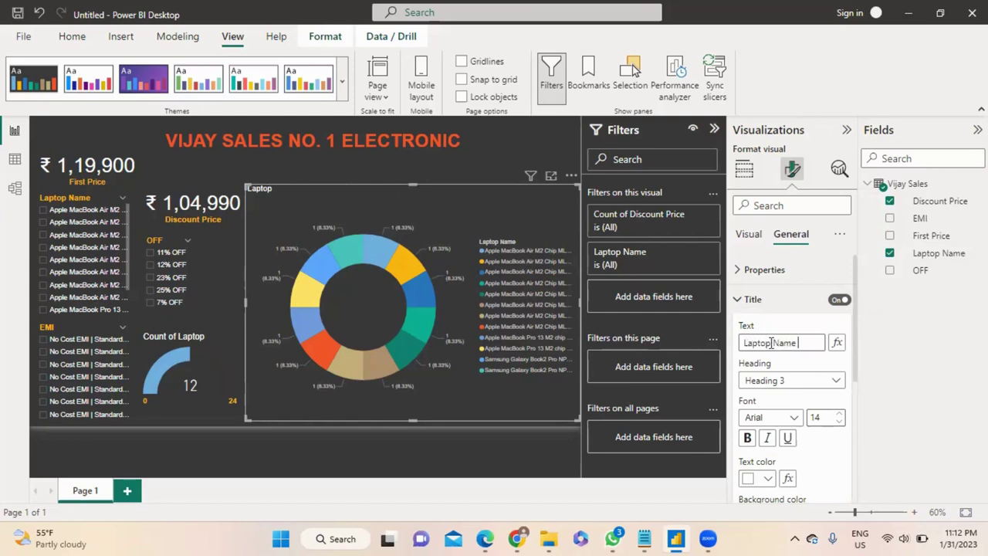
type(" With Price")
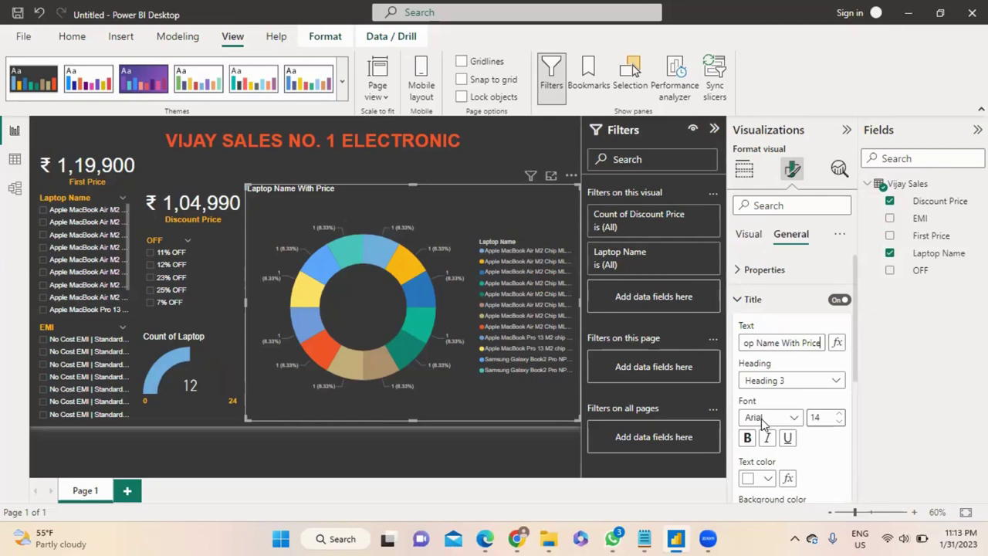
- Colour the donut chart's title golden yellow and set its font size to 15
left_click(759, 478)
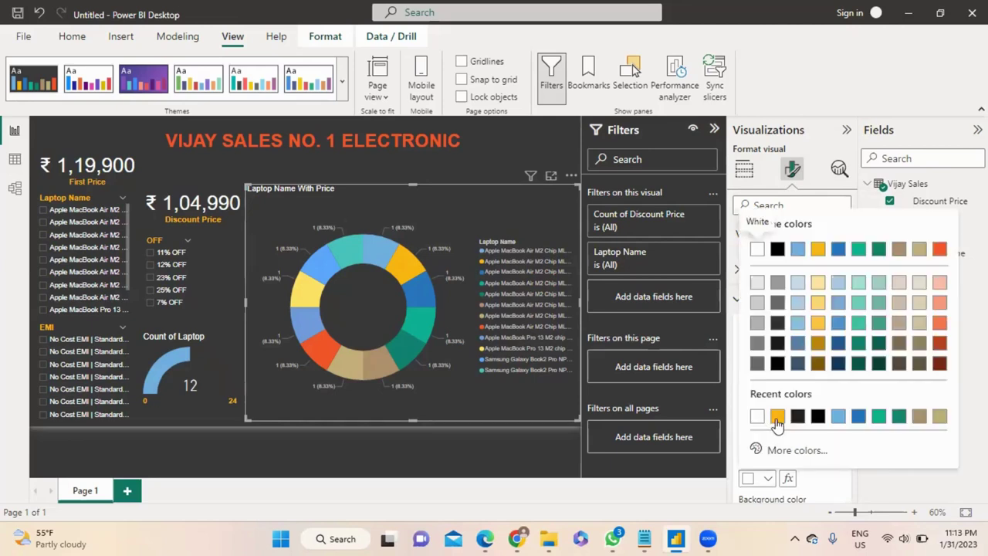
left_click(777, 417)
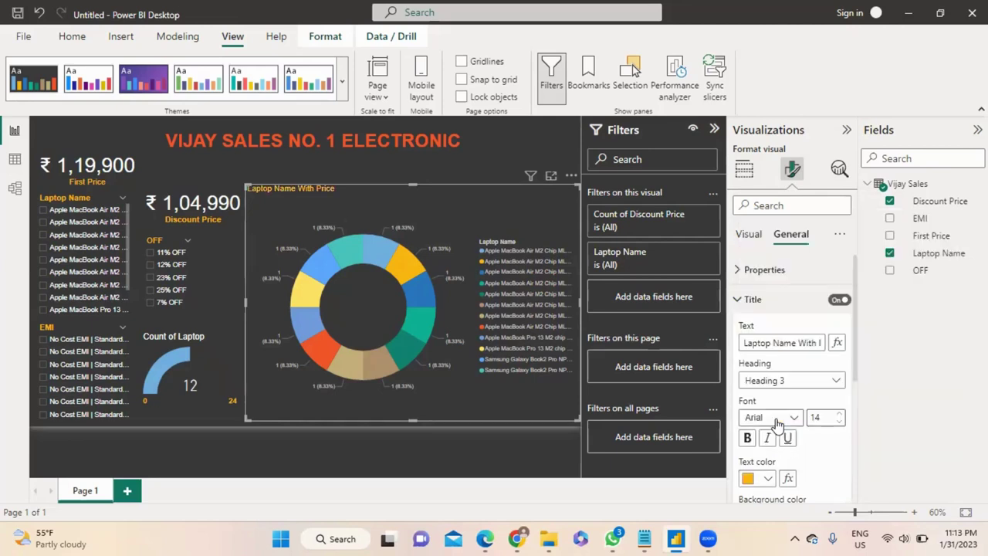
left_click(840, 416)
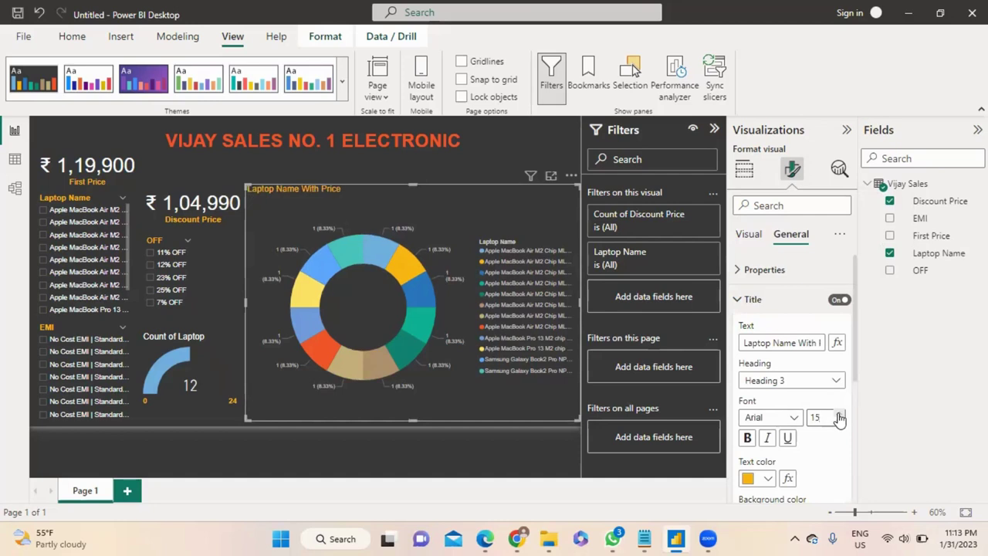
- Deselect the donut chart and collapse the Visualizations and Filters panes to enlarge the report canvas
left_click(503, 149)
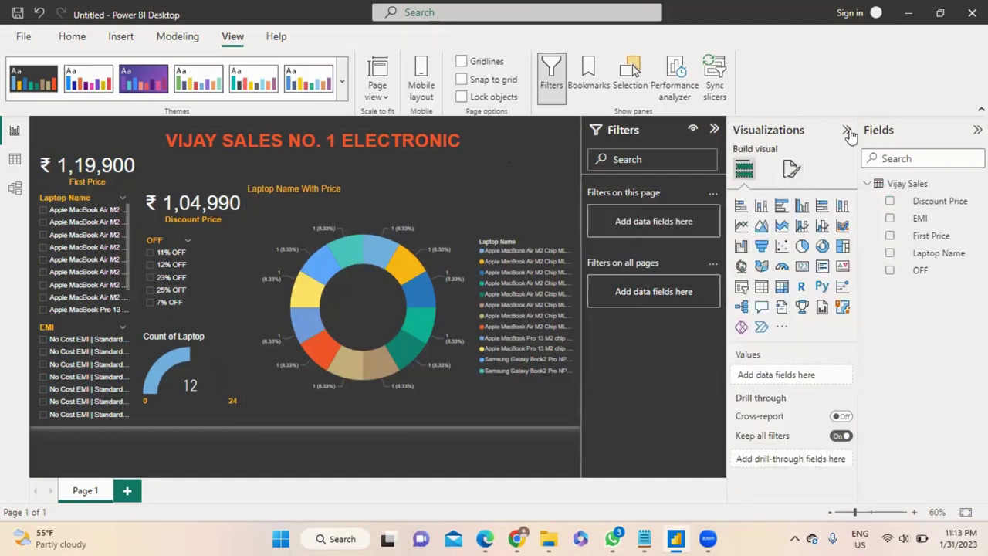
left_click(848, 132)
left_click(824, 131)
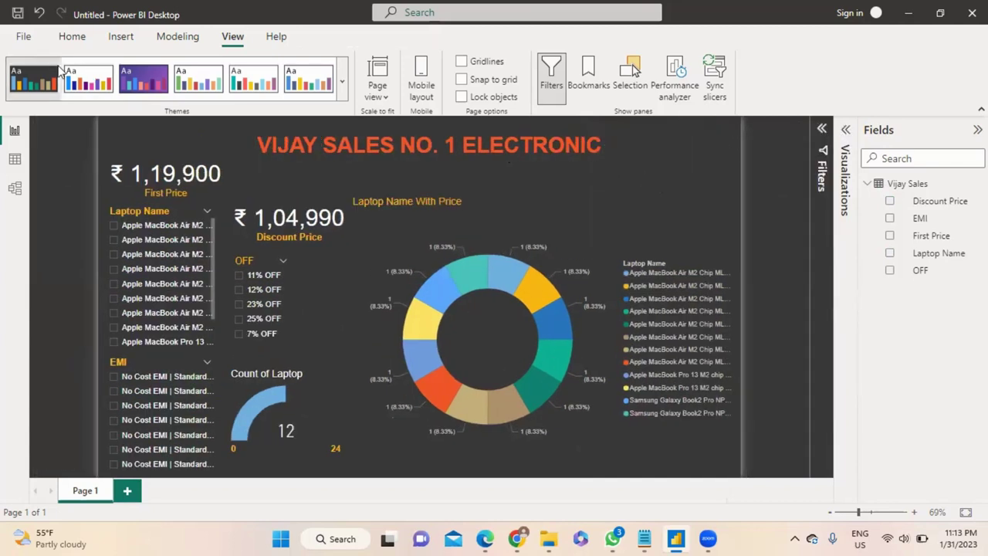
left_click(71, 39)
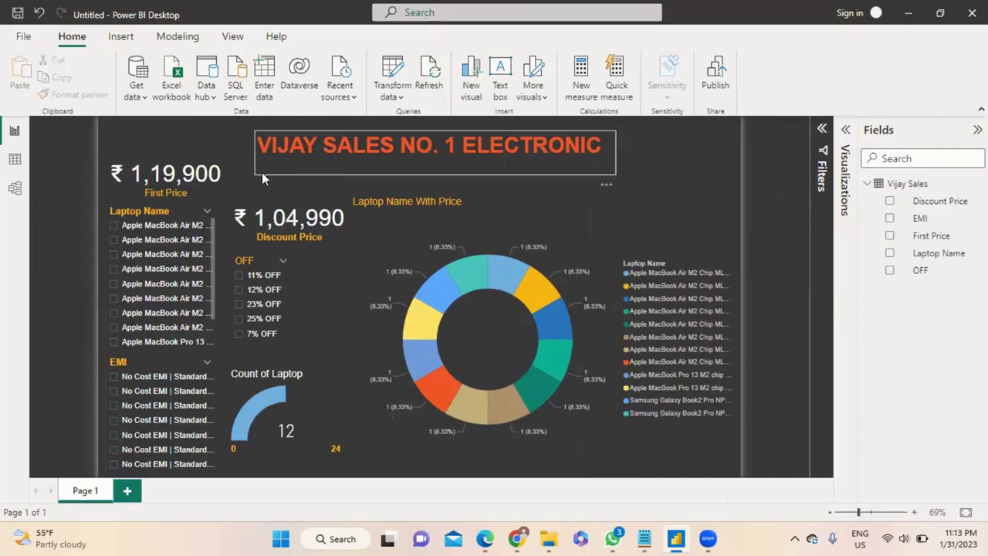
- Check the report filtered to the first Samsung Galaxy Book laptop, nudge the First Price card slightly upward, and clear the laptop filter
scroll(183, 309, "down", 3)
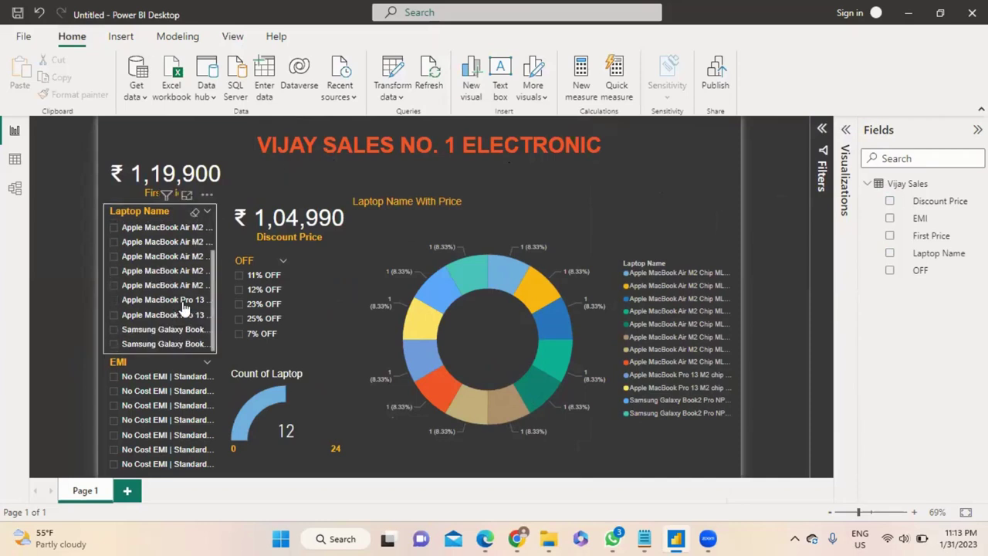
left_click(114, 332)
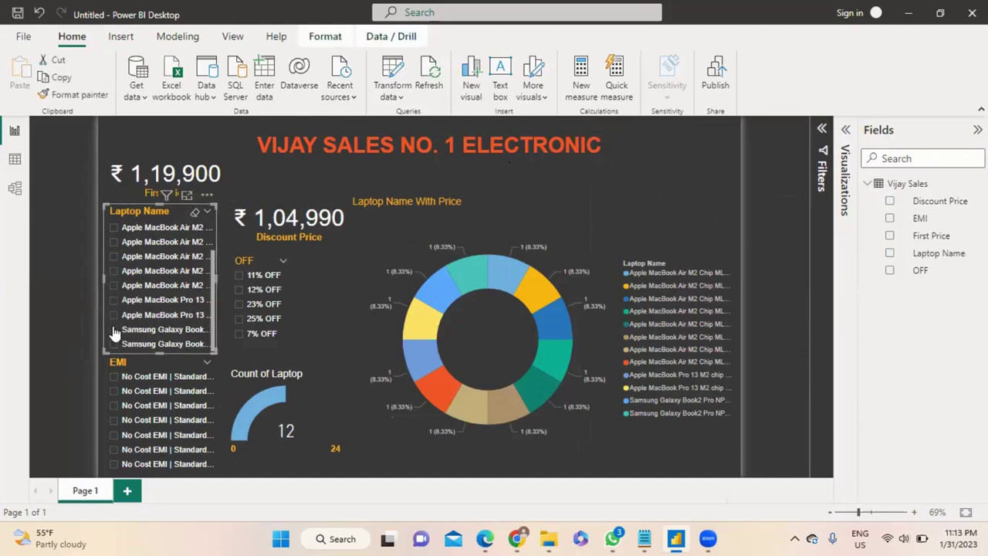
left_click(114, 332)
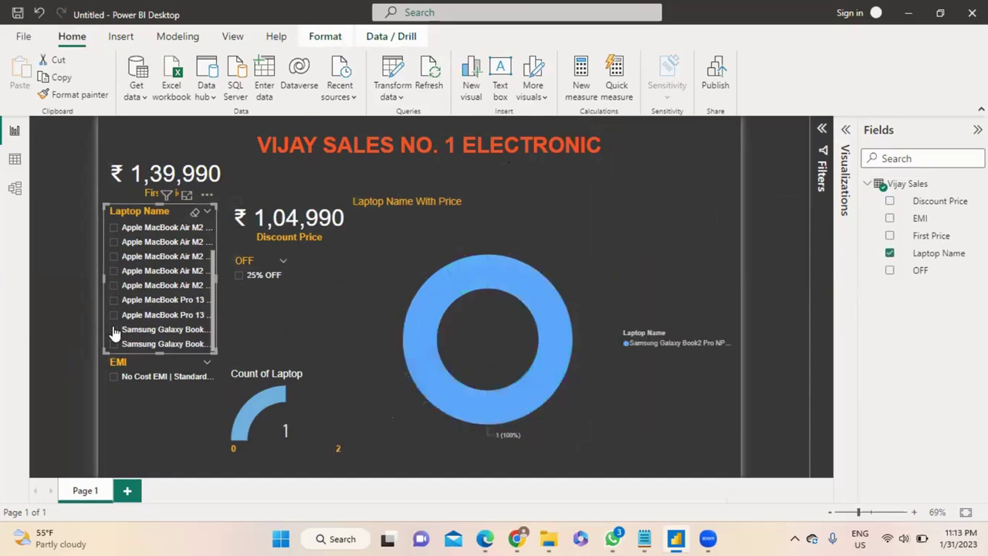
left_click(146, 149)
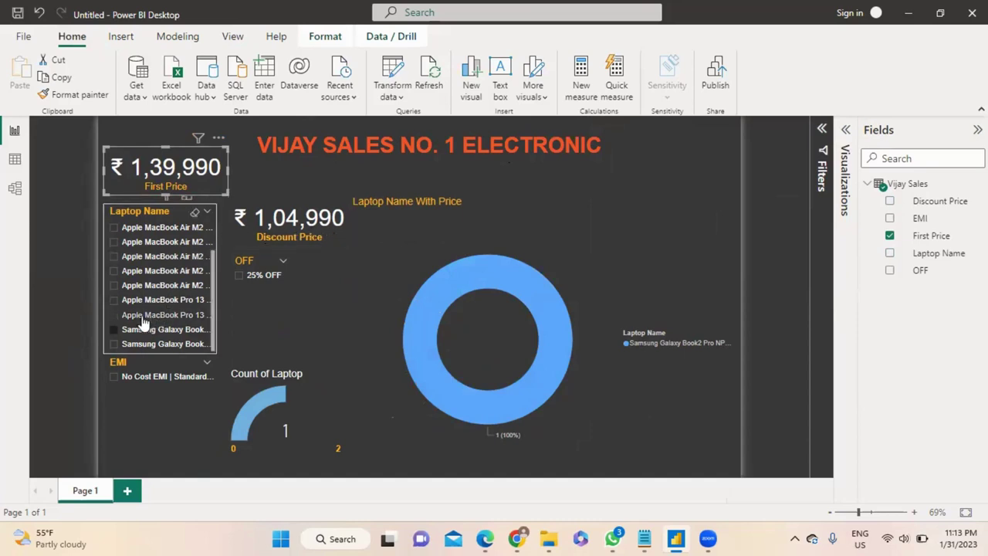
left_click(114, 332)
left_click(114, 334)
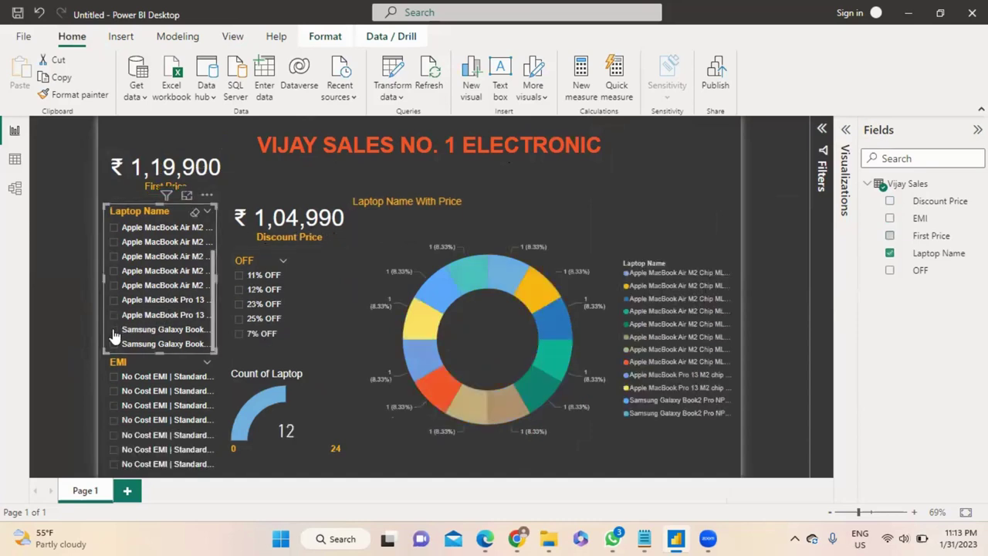
- Check the cards, gauge and donut chart with the report filtered to 25% OFF and to 11% OFF, clearing each filter
left_click(242, 324)
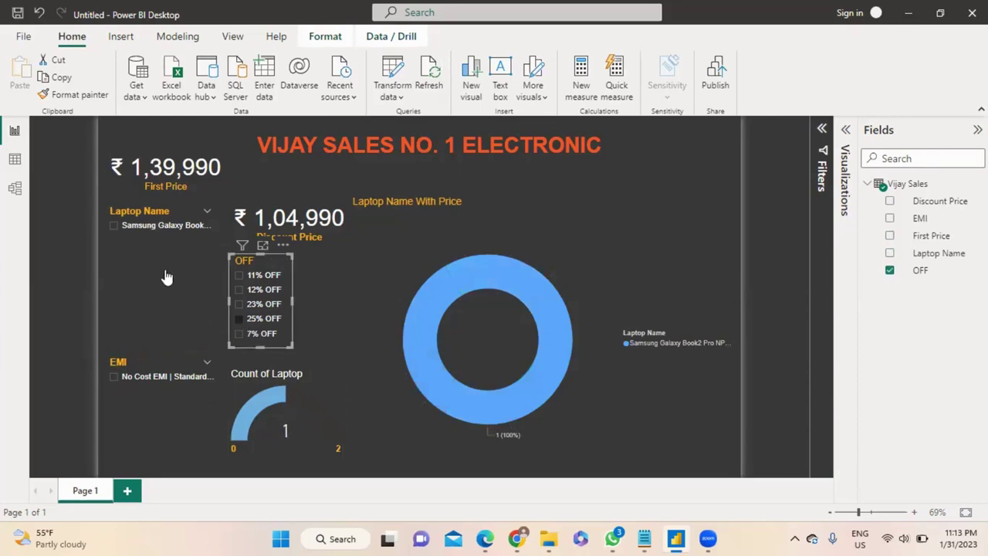
left_click(244, 321)
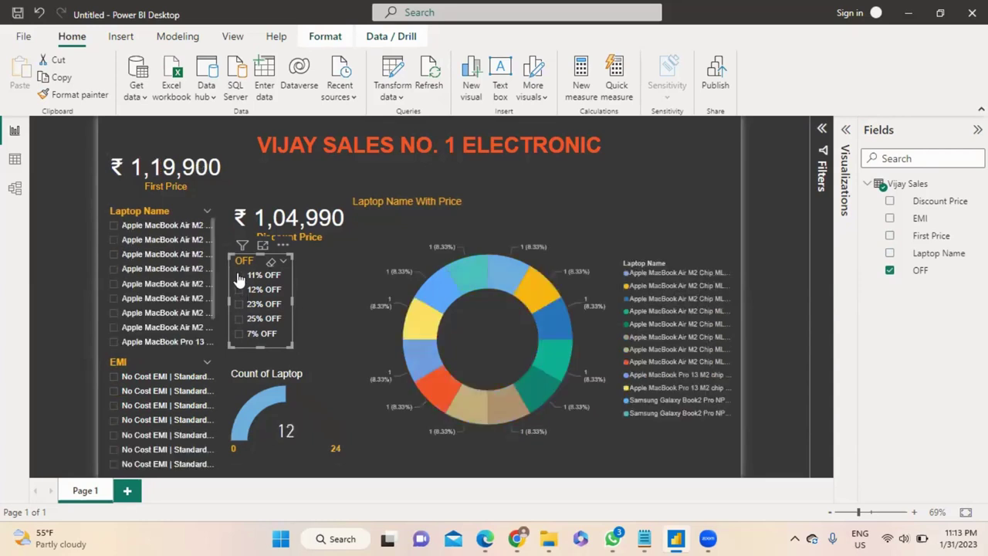
left_click(240, 278)
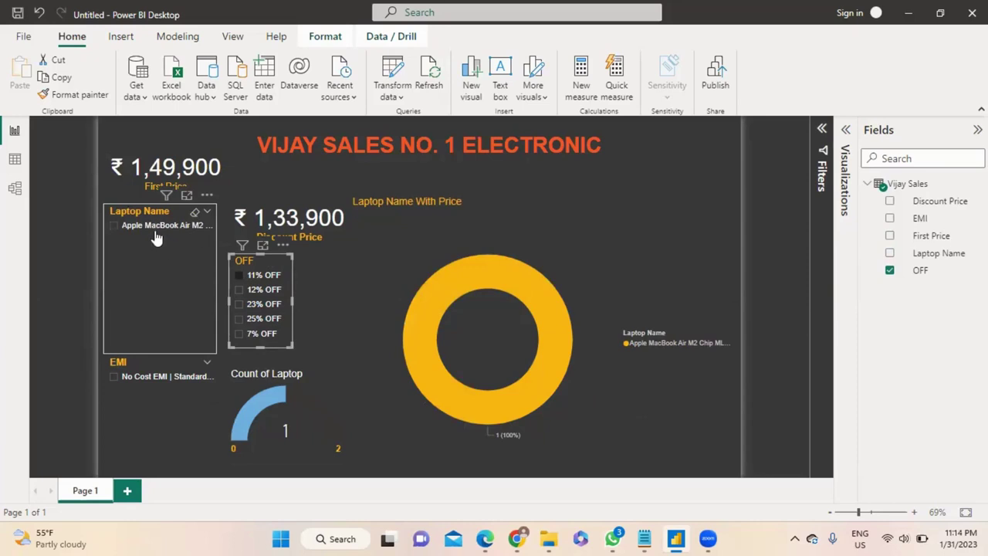
left_click(151, 136)
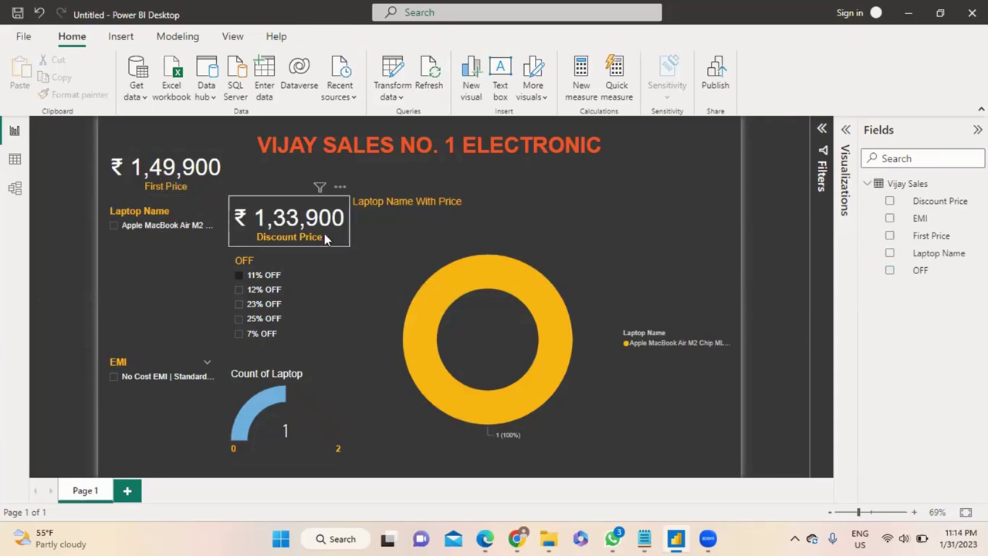
mouse_move(548, 343)
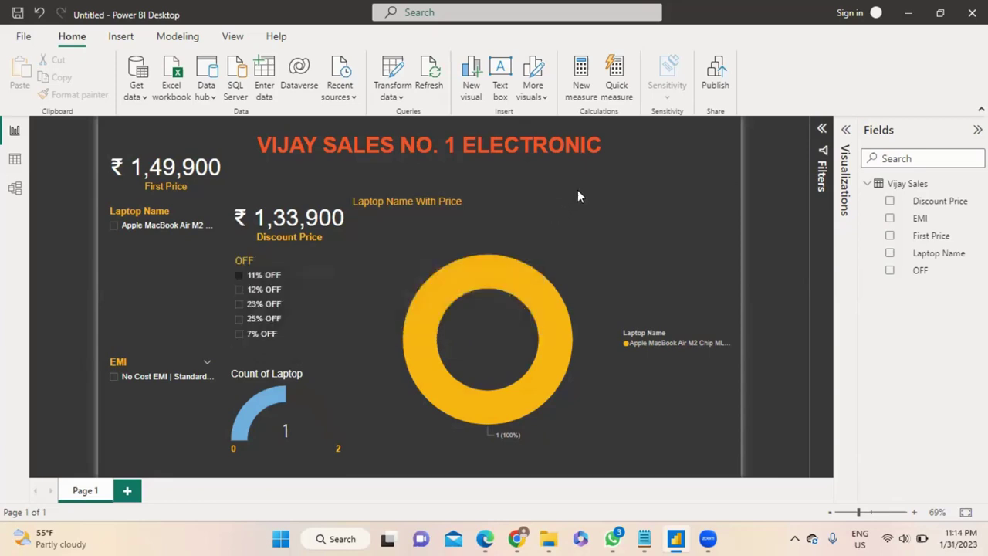
left_click(241, 278)
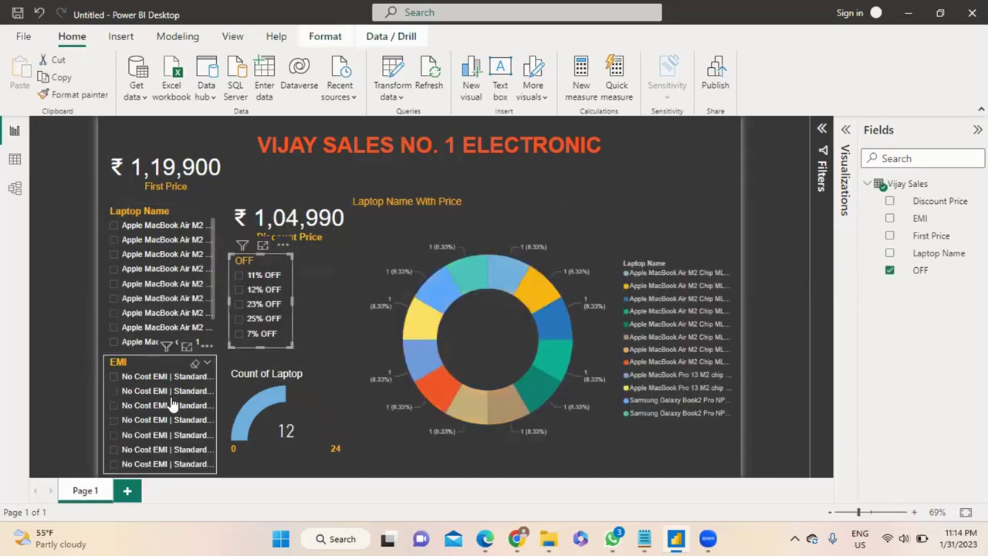
- Check the report filtered to the third No Cost EMI option, clear that filter, and deselect the EMI slicer
left_click(115, 411)
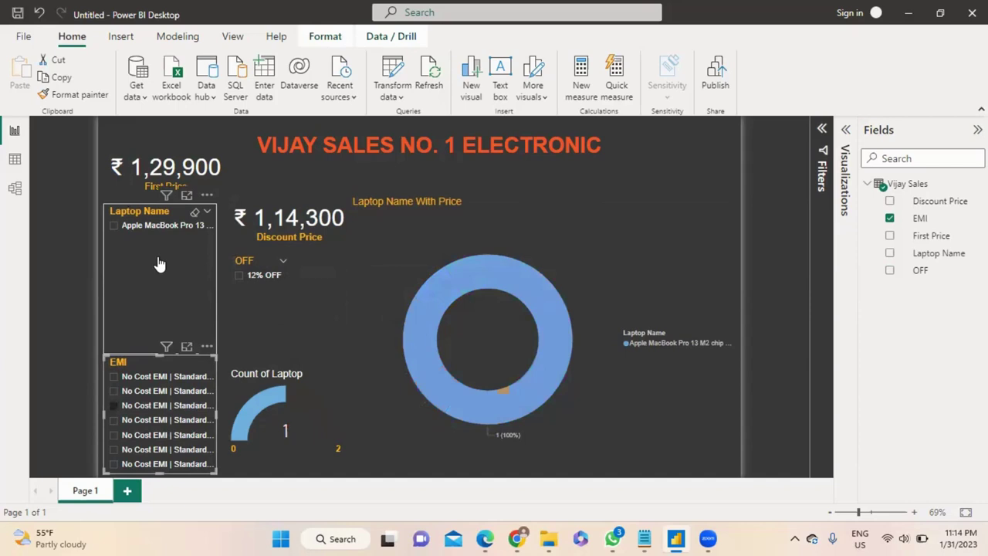
left_click(114, 411)
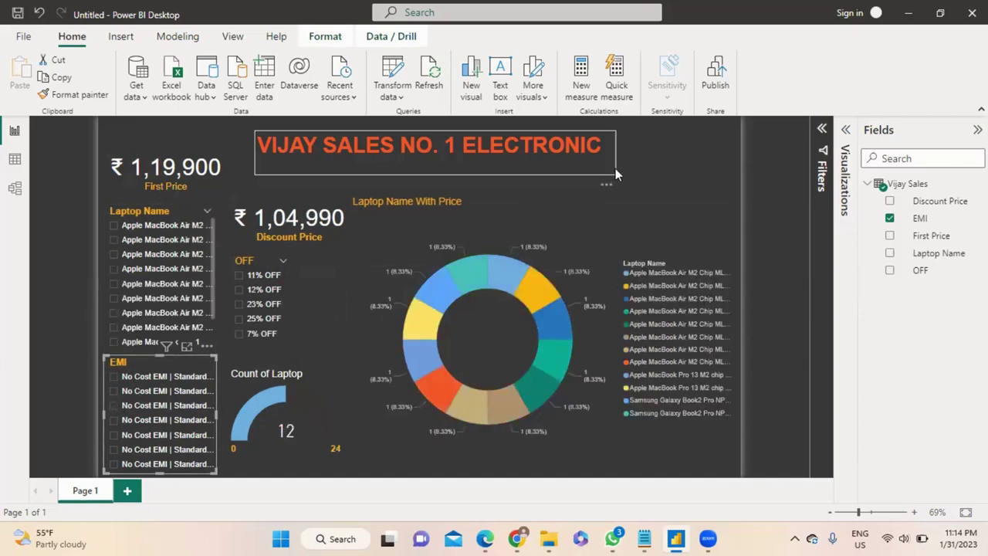
left_click(648, 170)
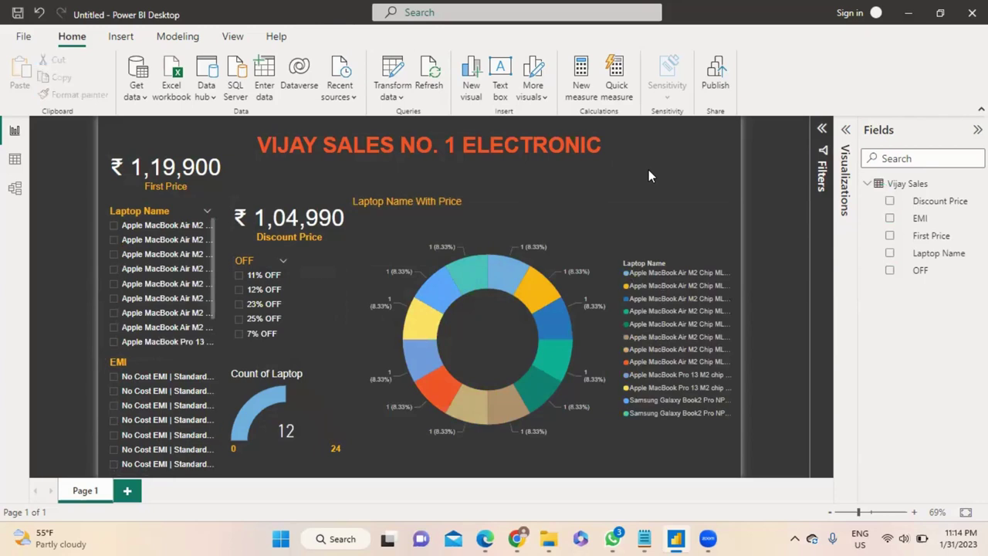